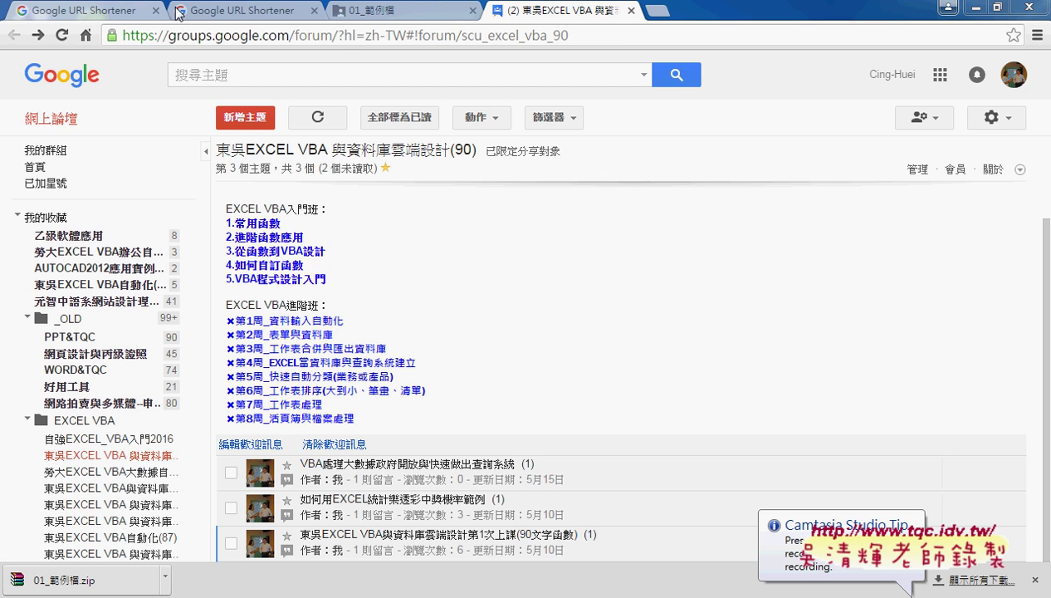
In the EXCEL VBA與資料庫雲端設計(初階)(90) Drive folder, browse _雲端白板畫面(2016), then preview 論壇網址
{"action": "left_click", "coordinate": [387, 11]}
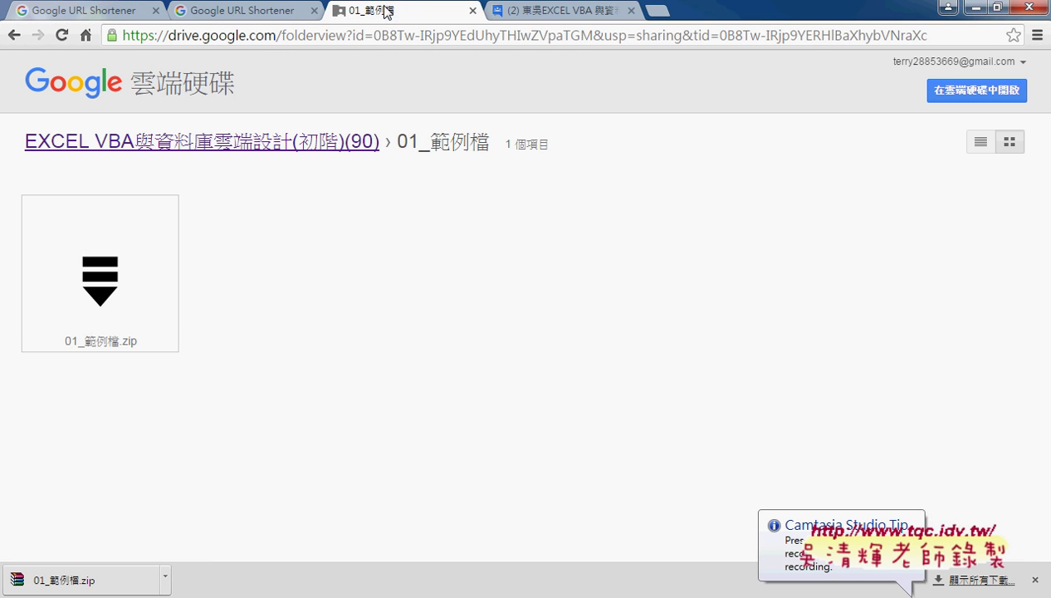
{"action": "left_click", "coordinate": [328, 152]}
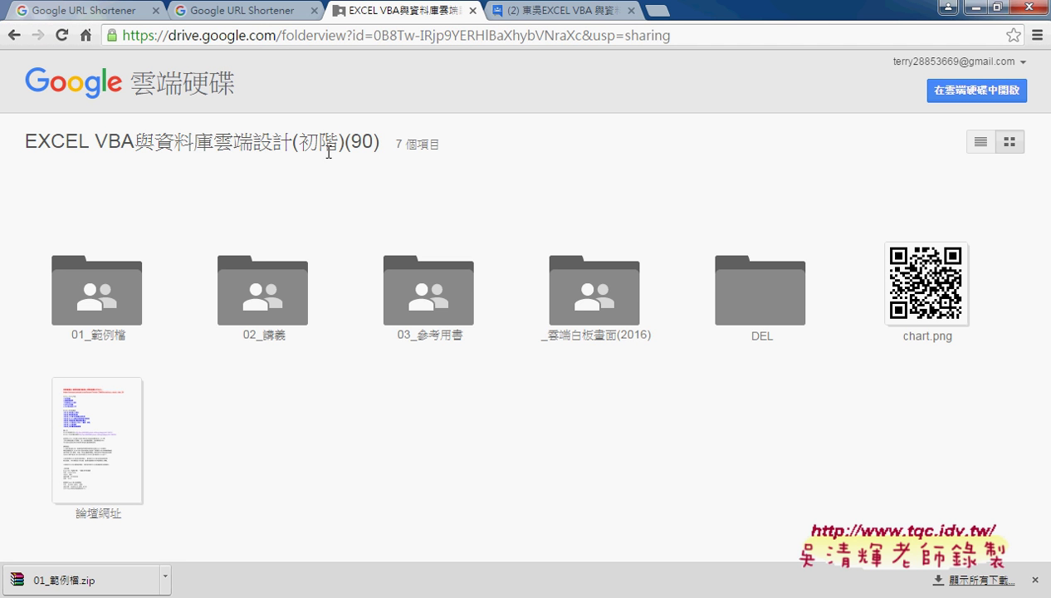
{"action": "left_click", "coordinate": [606, 336]}
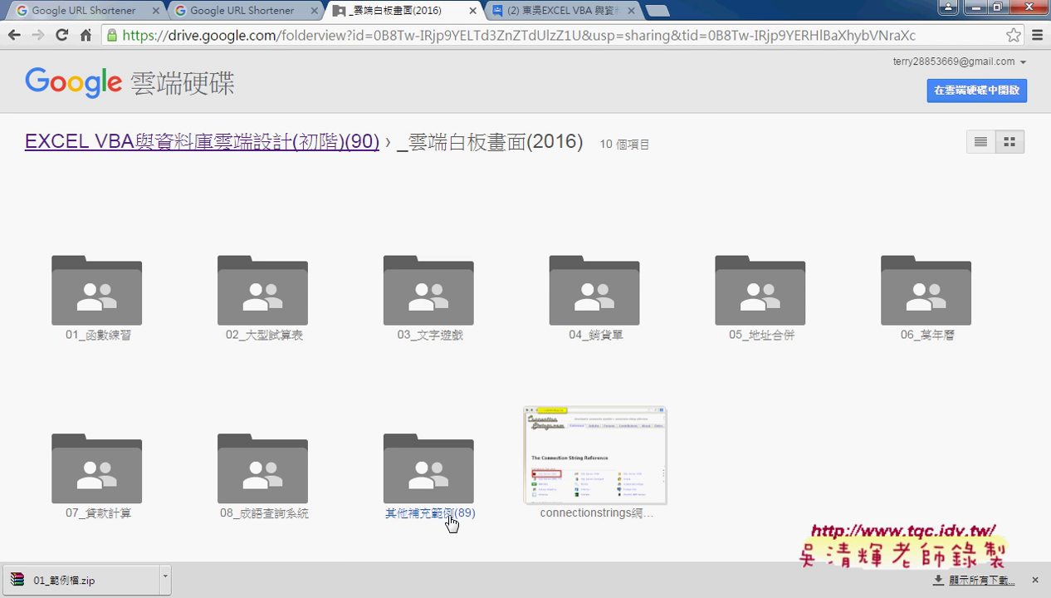
{"action": "left_click", "coordinate": [344, 141]}
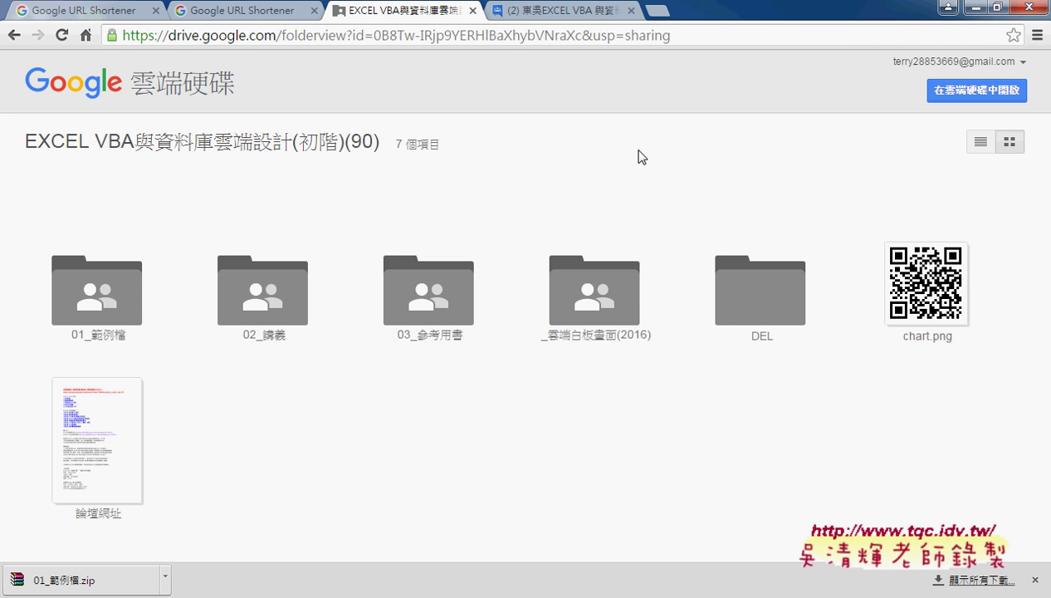
{"action": "double_click", "coordinate": [103, 435]}
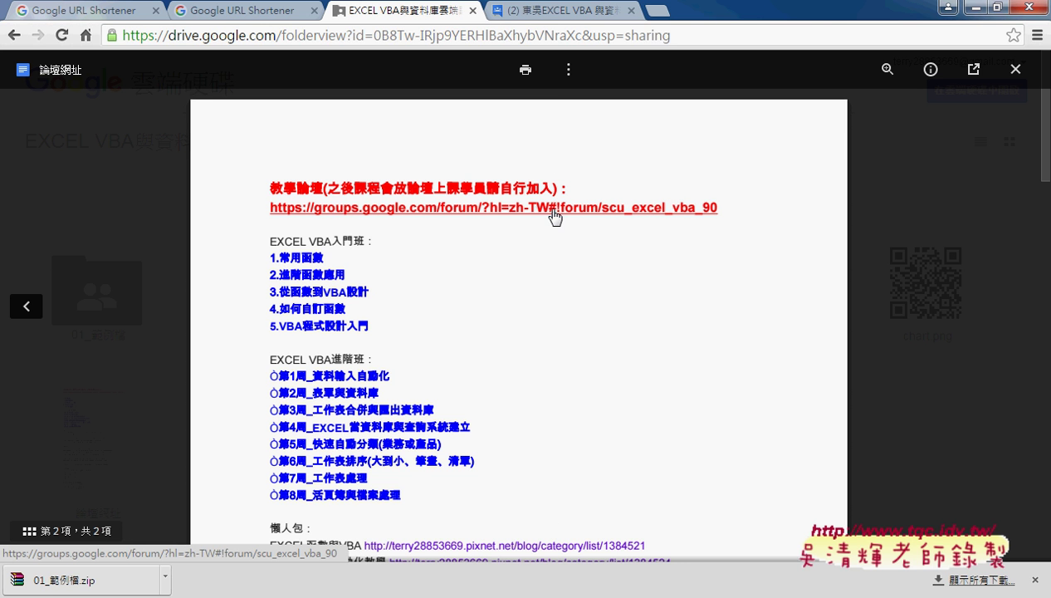
Look over the course forum in Google Groups, then close the 論壇網址 preview in Drive
{"action": "left_click", "coordinate": [552, 17]}
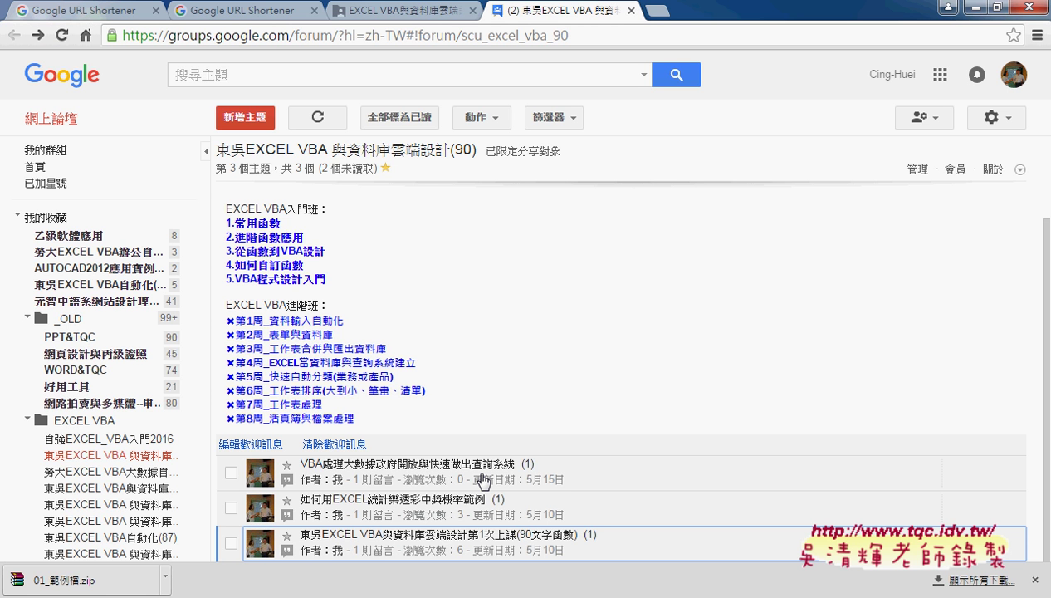
{"action": "left_click", "coordinate": [399, 10]}
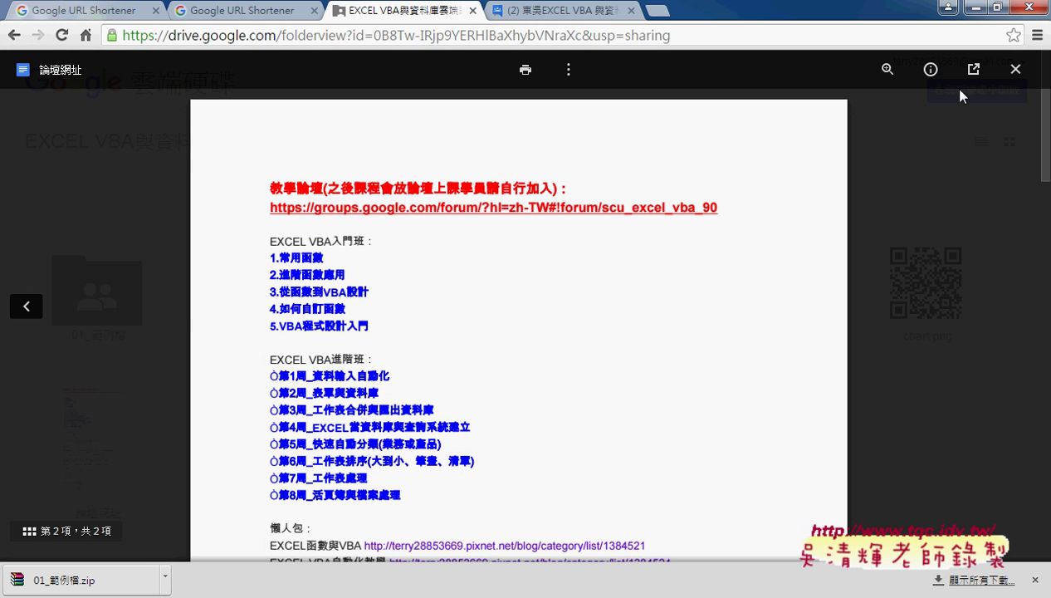
{"action": "left_click", "coordinate": [1016, 69]}
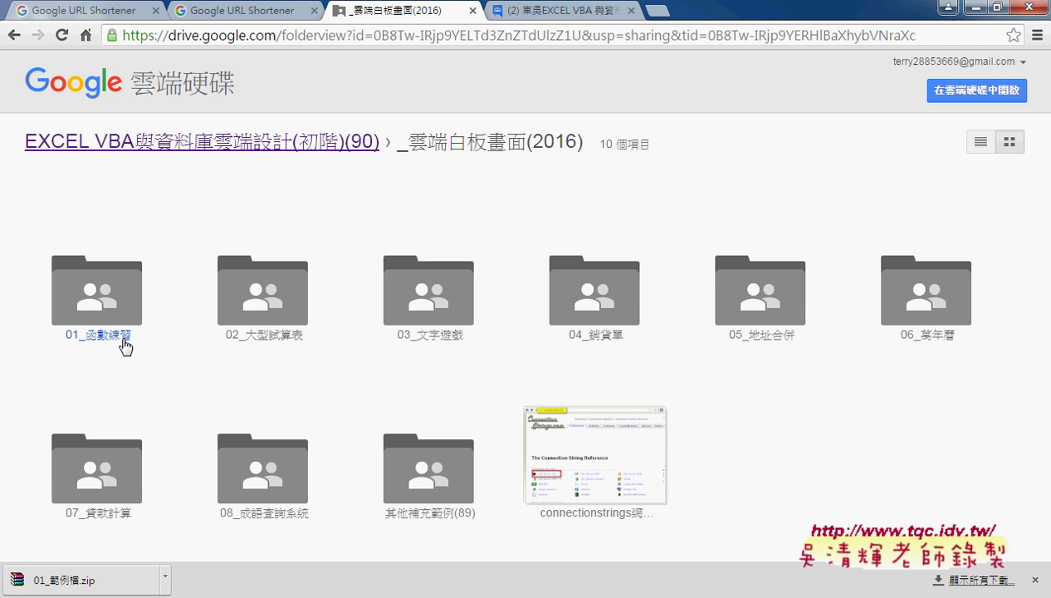
Go into 01_函數練習 > 01_文字與資料函數 > 程式碼 and open index.html in Google Docs
{"action": "left_click", "coordinate": [105, 339]}
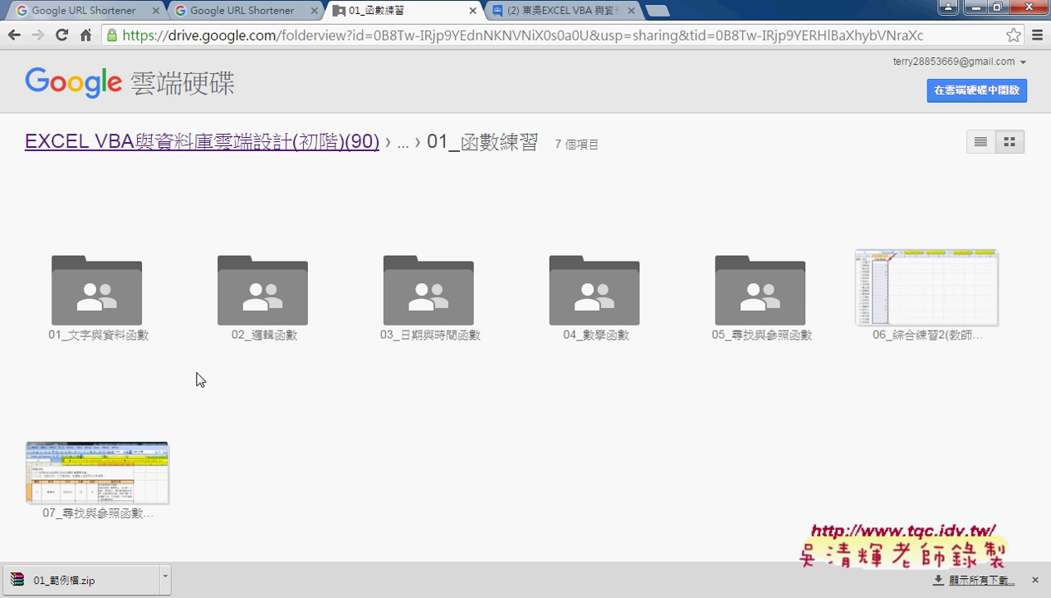
{"action": "left_click", "coordinate": [117, 343]}
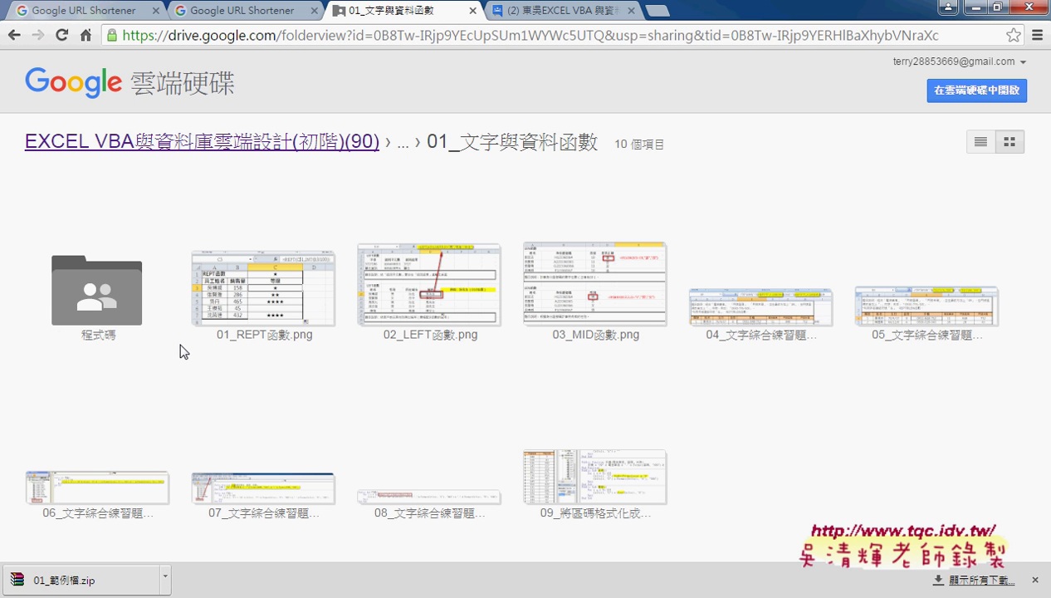
{"action": "left_click", "coordinate": [106, 324]}
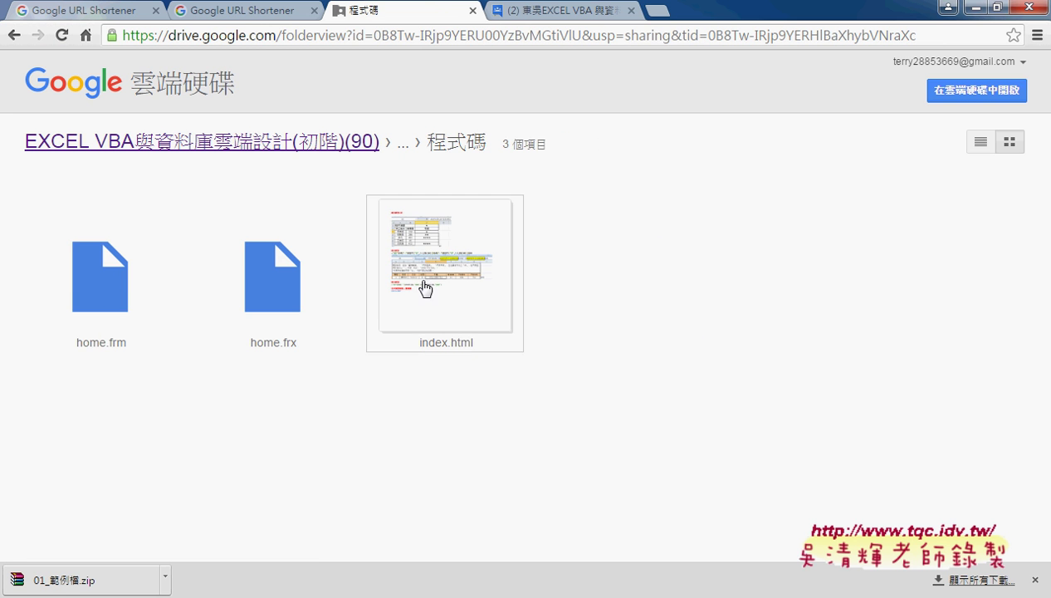
{"action": "left_click", "coordinate": [424, 291]}
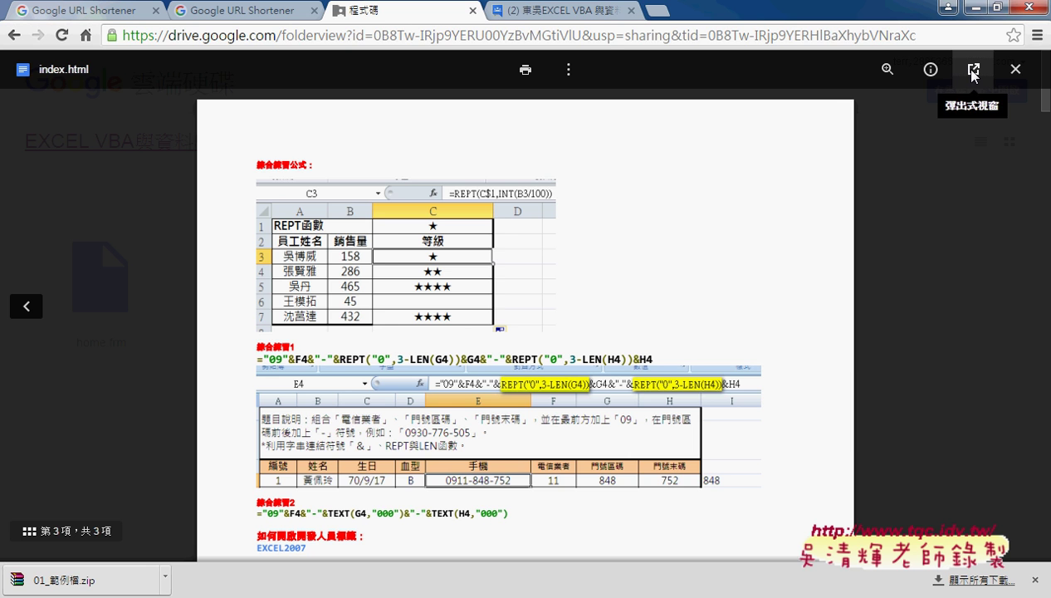
{"action": "left_click", "coordinate": [973, 73]}
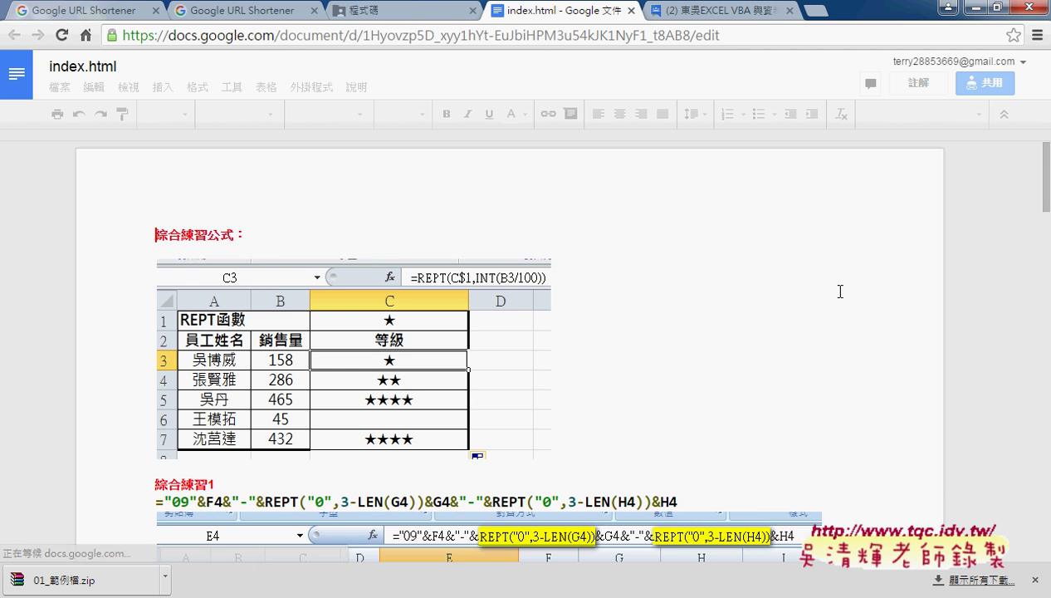
{"action": "scroll", "coordinate": [840, 291], "scroll_direction": "down", "scroll_amount": 10}
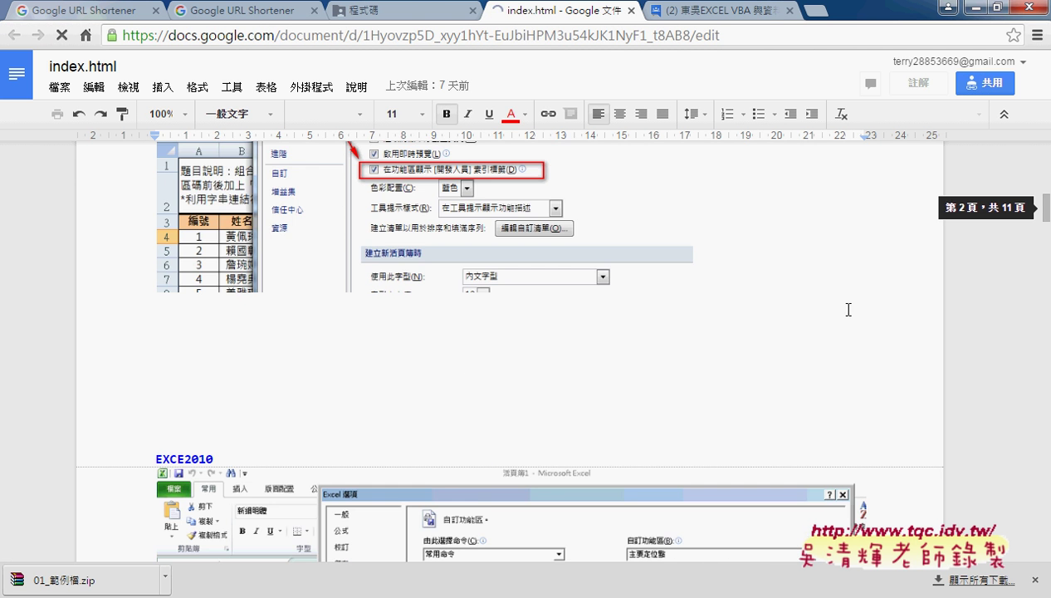
{"action": "scroll", "coordinate": [849, 305], "scroll_direction": "down", "scroll_amount": 4}
{"action": "scroll", "coordinate": [871, 357], "scroll_direction": "down", "scroll_amount": 2}
{"action": "scroll", "coordinate": [891, 405], "scroll_direction": "down", "scroll_amount": 2}
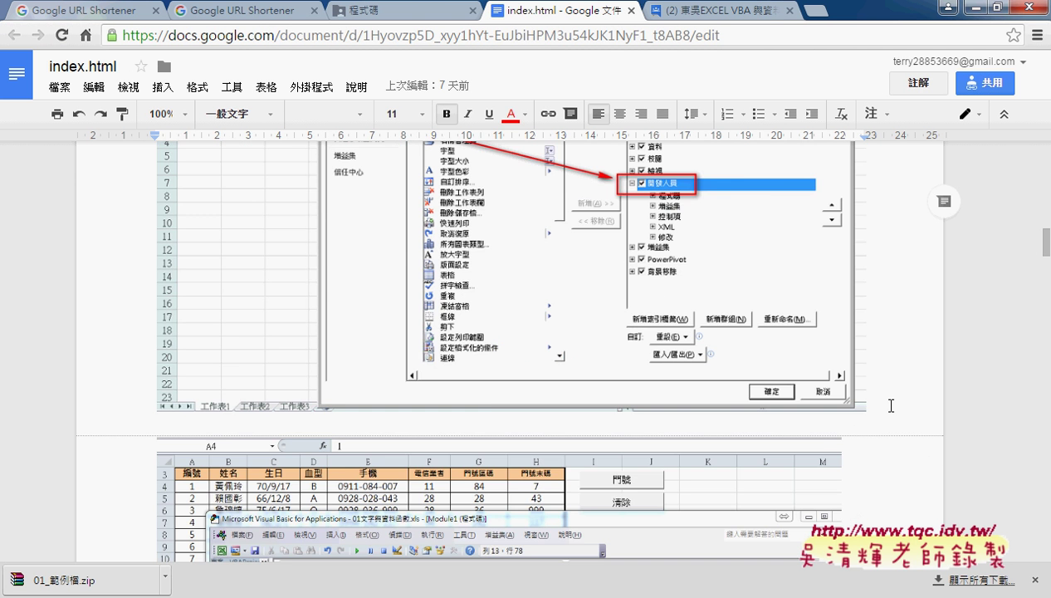
{"action": "scroll", "coordinate": [891, 405], "scroll_direction": "down", "scroll_amount": 5}
{"action": "scroll", "coordinate": [891, 406], "scroll_direction": "down", "scroll_amount": 5}
{"action": "scroll", "coordinate": [891, 405], "scroll_direction": "down", "scroll_amount": 1}
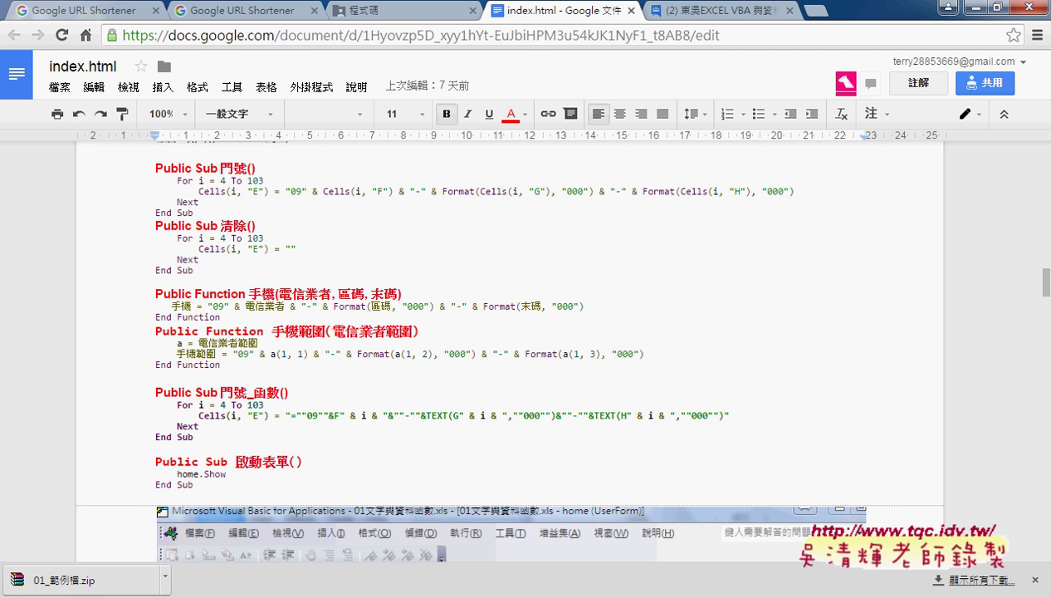
{"action": "mouse_move", "coordinate": [156, 167]}
{"action": "left_mouse_down"}
{"action": "mouse_move", "coordinate": [274, 421]}
{"action": "mouse_move", "coordinate": [279, 365]}
{"action": "left_mouse_up"}
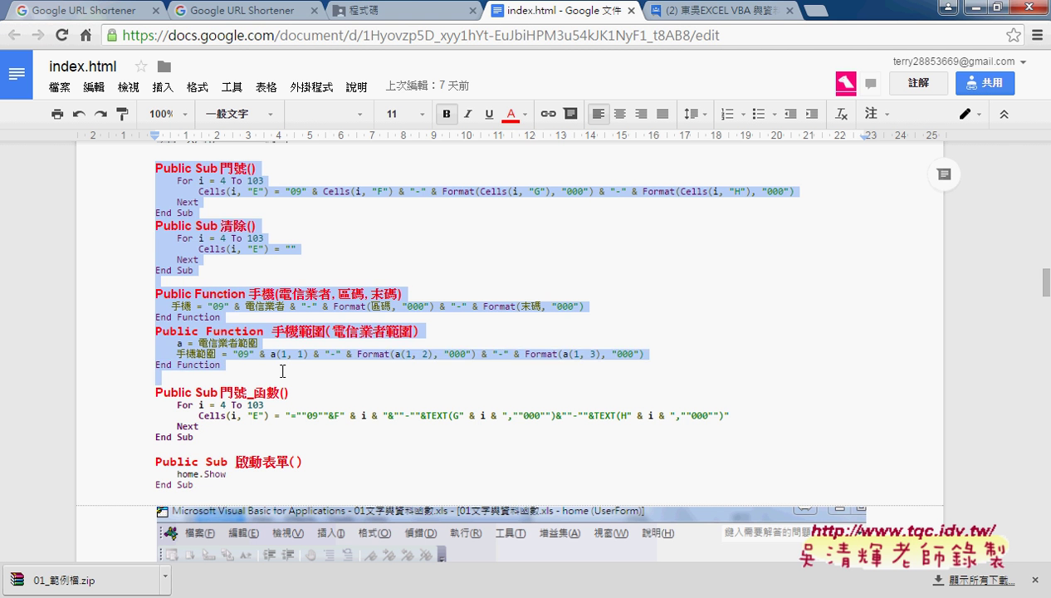
{"action": "left_click", "coordinate": [282, 371]}
{"action": "left_click_drag", "start_coordinate": [154, 374], "coordinate": [131, 169]}
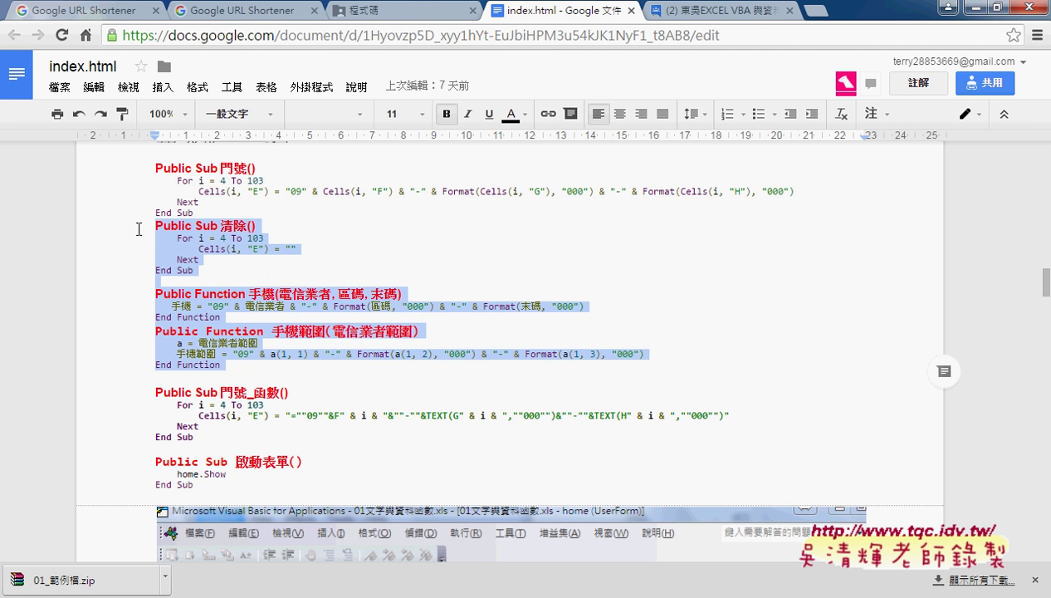
{"action": "scroll", "coordinate": [434, 340], "scroll_direction": "up", "scroll_amount": 5}
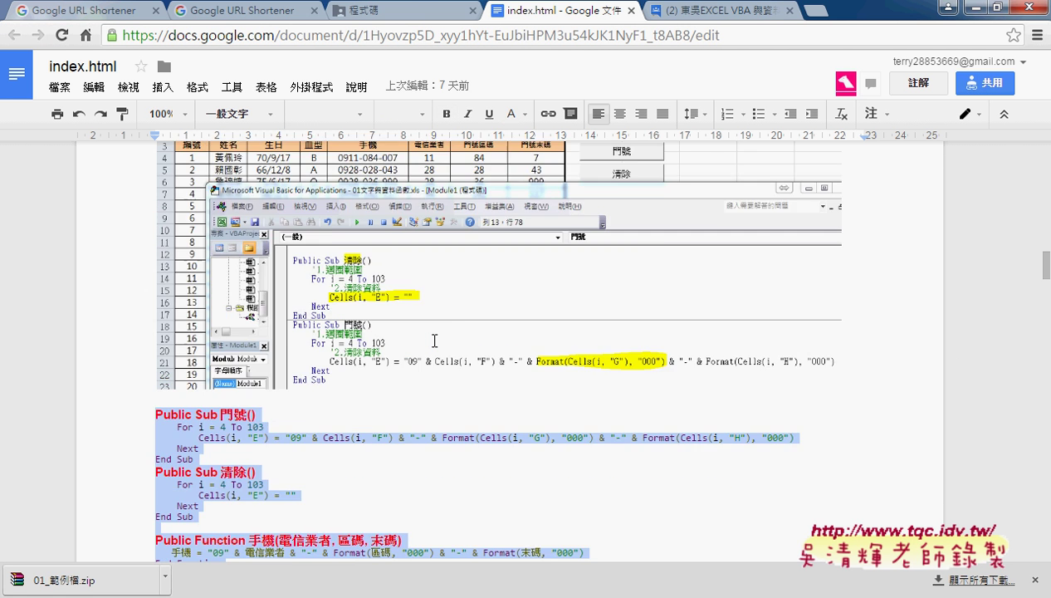
{"action": "scroll", "coordinate": [433, 339], "scroll_direction": "up", "scroll_amount": 5}
{"action": "scroll", "coordinate": [432, 339], "scroll_direction": "up", "scroll_amount": 3}
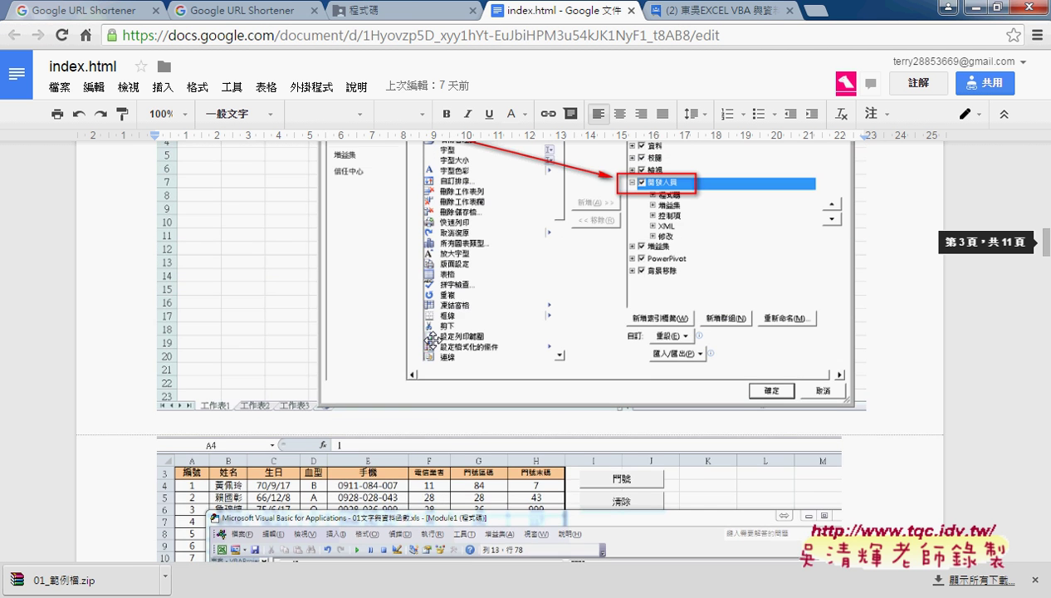
{"action": "scroll", "coordinate": [432, 339], "scroll_direction": "up", "scroll_amount": 1}
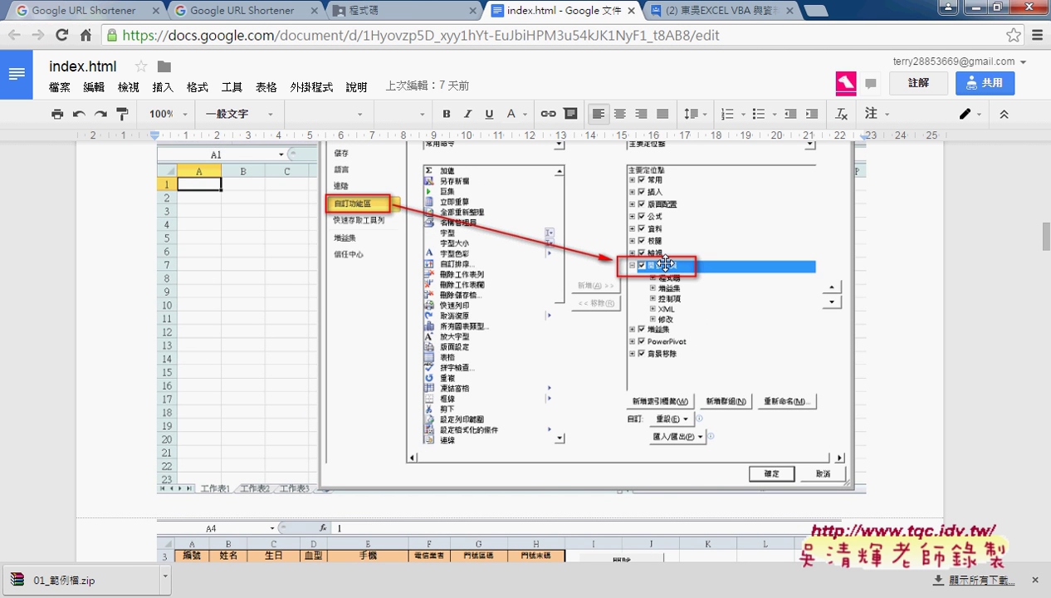
{"action": "scroll", "coordinate": [656, 286], "scroll_direction": "down", "scroll_amount": 4}
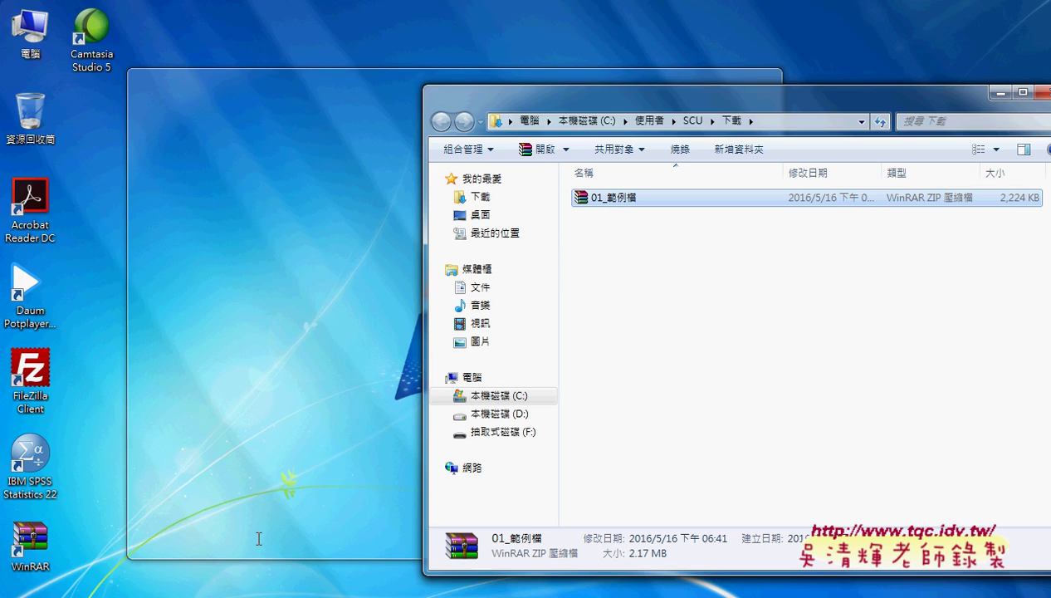
Open the 01文字與資料函數 workbook from File Explorer and widen column E
{"action": "left_click", "coordinate": [258, 538]}
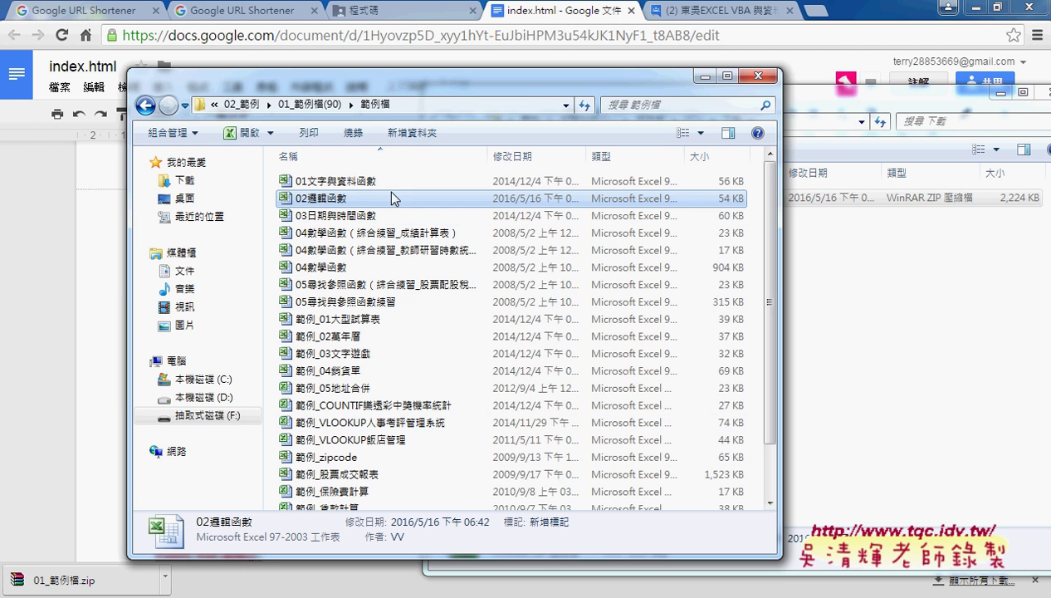
{"action": "double_click", "coordinate": [382, 179]}
{"action": "scroll", "coordinate": [664, 298], "scroll_direction": "up", "scroll_amount": 7}
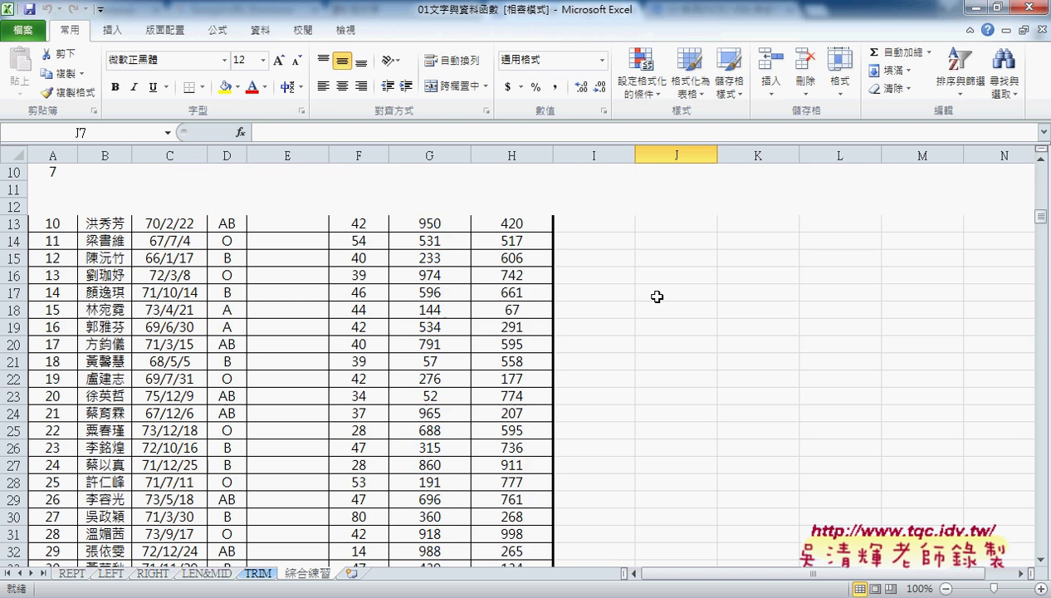
{"action": "scroll", "coordinate": [664, 297], "scroll_direction": "up", "scroll_amount": 3}
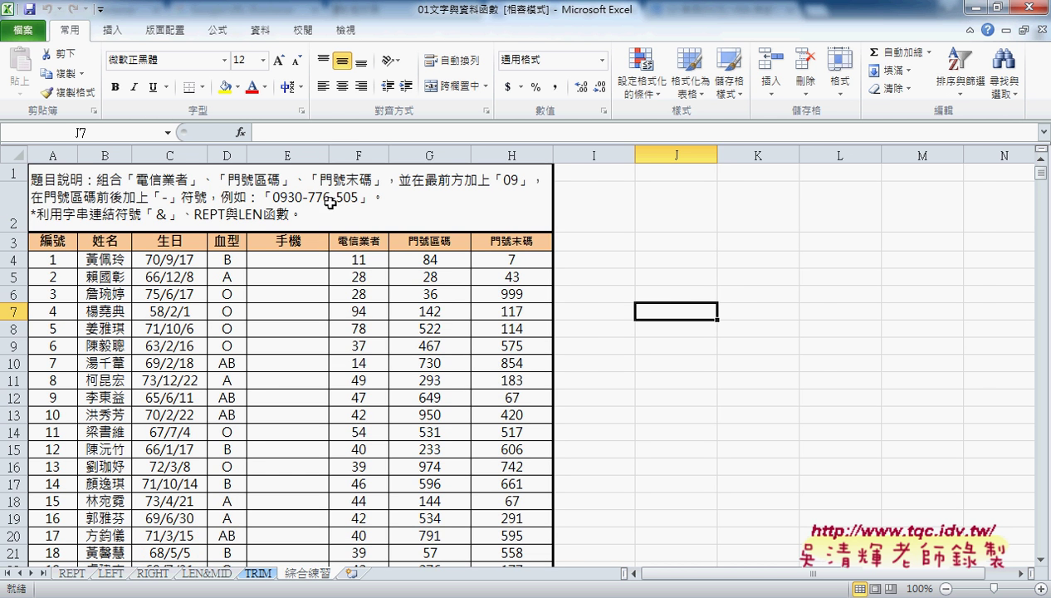
{"action": "left_click_drag", "start_coordinate": [329, 154], "coordinate": [361, 155]}
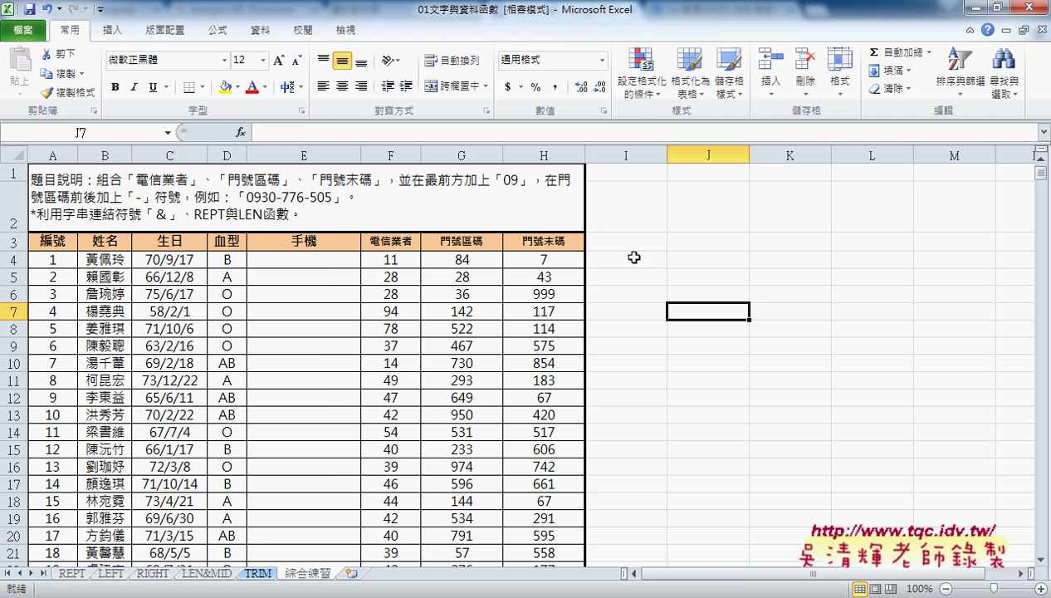
Enable the 開發人員 developer tab through Excel Options and switch to it
{"action": "left_click", "coordinate": [100, 10]}
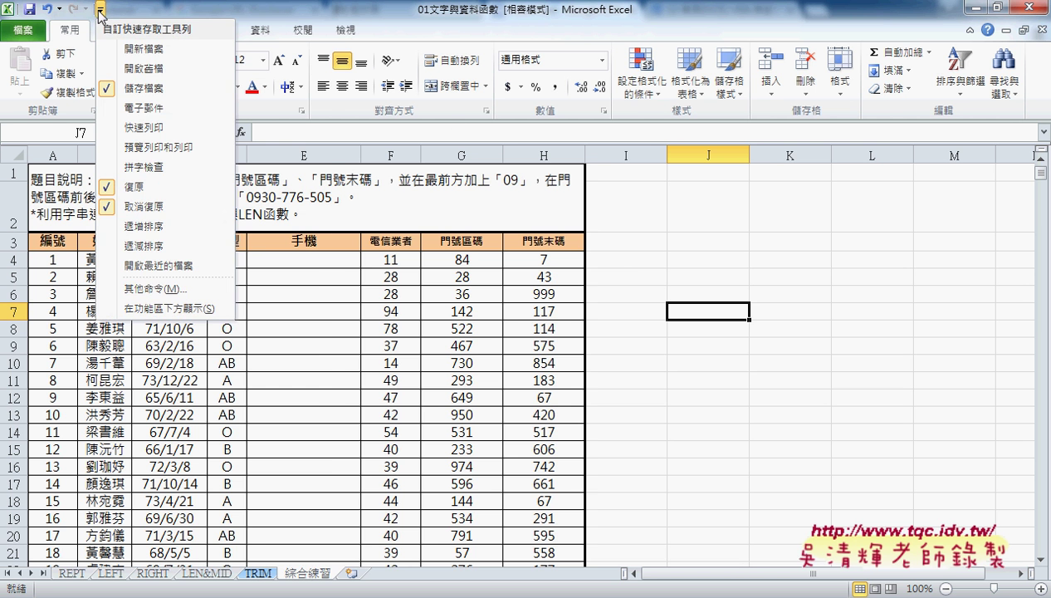
{"action": "left_click", "coordinate": [158, 288]}
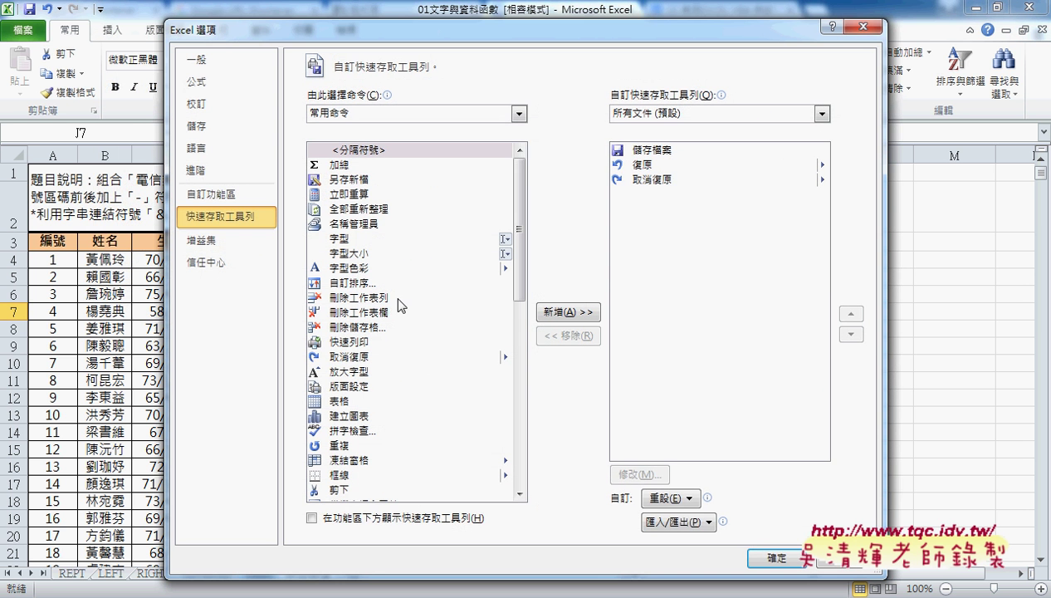
{"action": "left_click", "coordinate": [234, 193]}
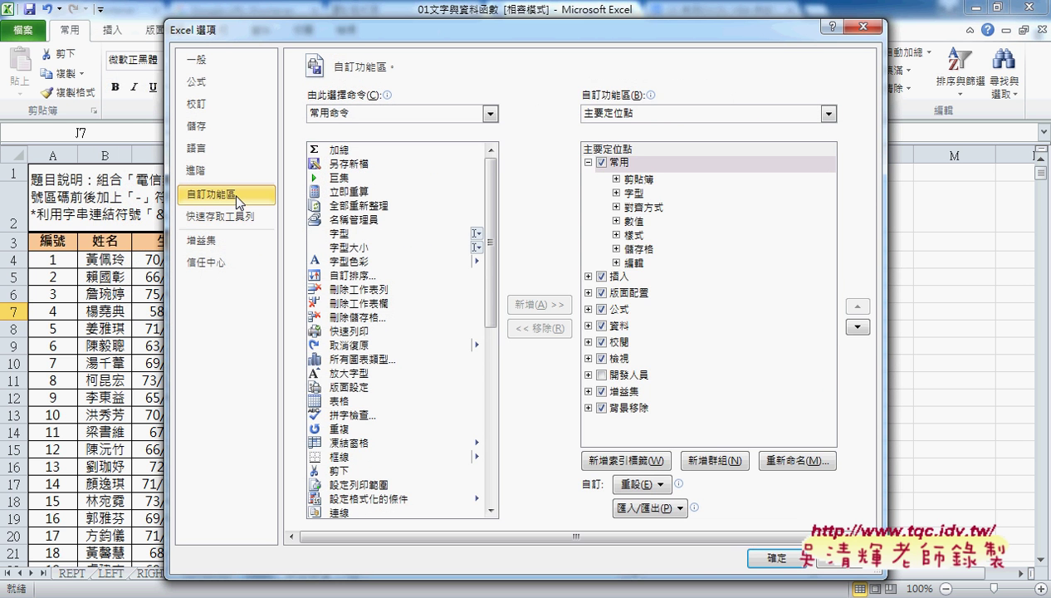
{"action": "left_click", "coordinate": [602, 375]}
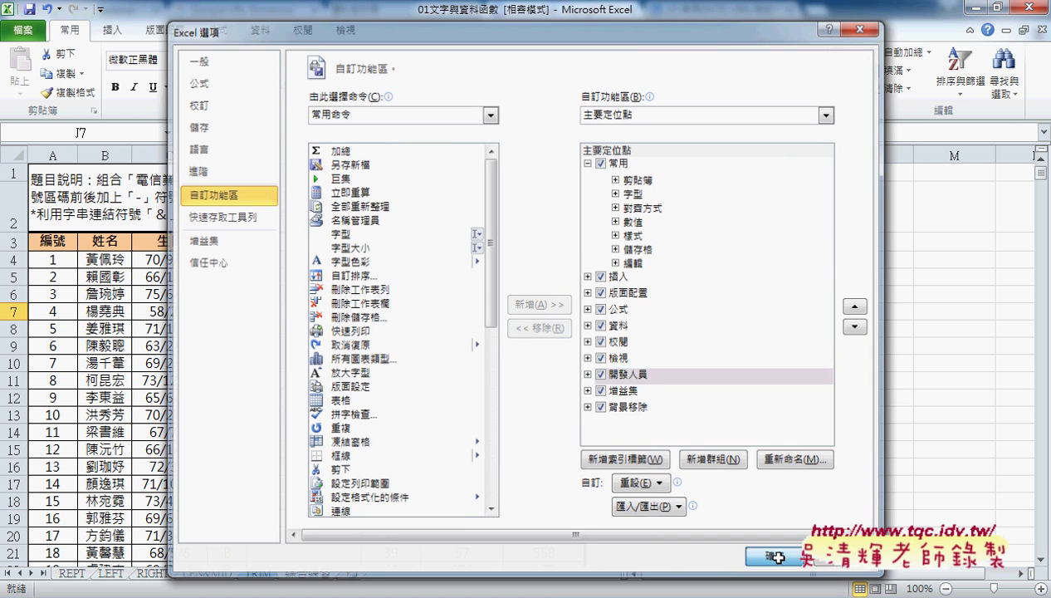
{"action": "left_click", "coordinate": [777, 558]}
{"action": "left_click", "coordinate": [414, 39]}
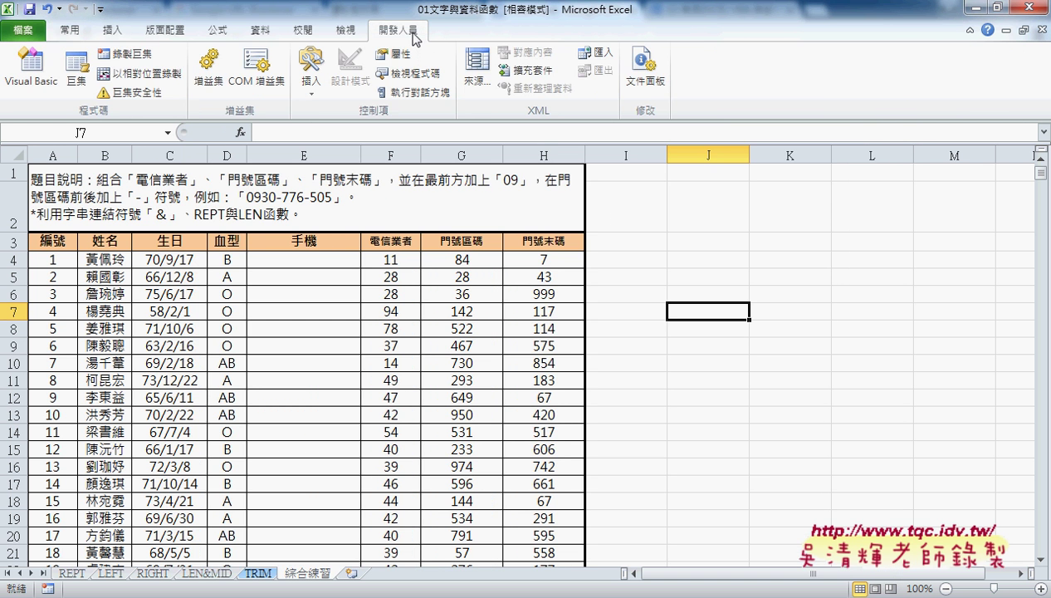
Open the VBA editor beside the sheet and insert a new Module1 into the workbook's project
{"action": "left_click", "coordinate": [37, 73]}
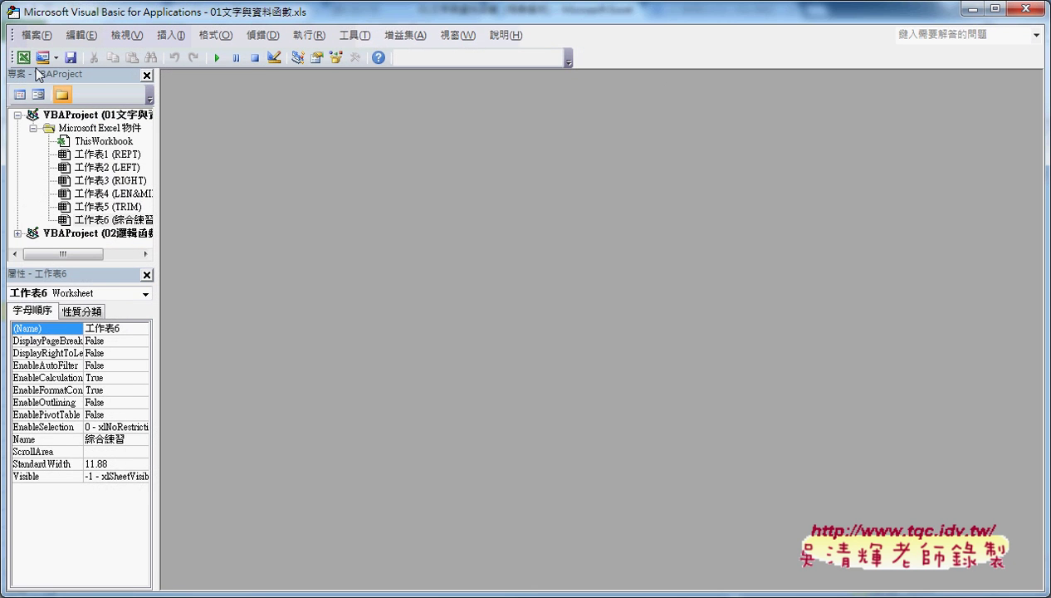
{"action": "mouse_move", "coordinate": [11, 5]}
{"action": "left_mouse_down"}
{"action": "mouse_move", "coordinate": [105, 70]}
{"action": "mouse_move", "coordinate": [672, 97]}
{"action": "left_mouse_up"}
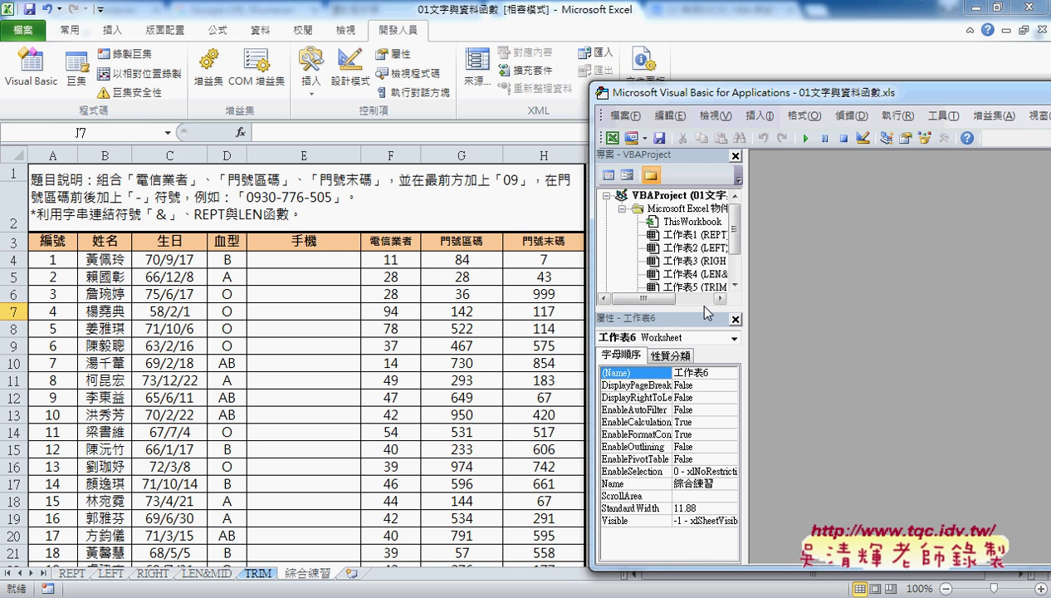
{"action": "left_click_drag", "start_coordinate": [697, 306], "coordinate": [696, 425]}
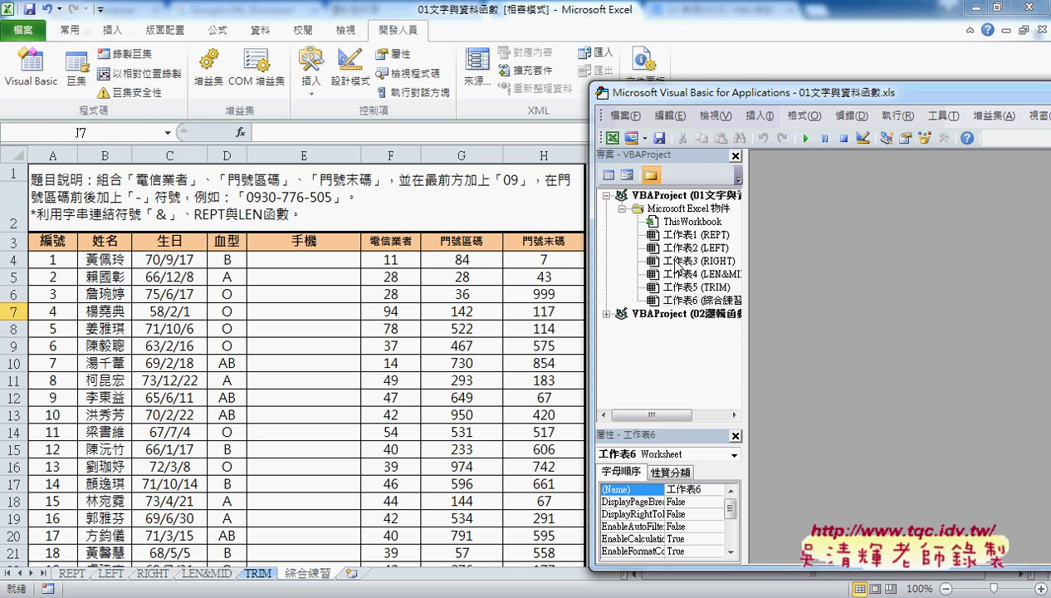
{"action": "left_click_drag", "start_coordinate": [677, 425], "coordinate": [677, 373]}
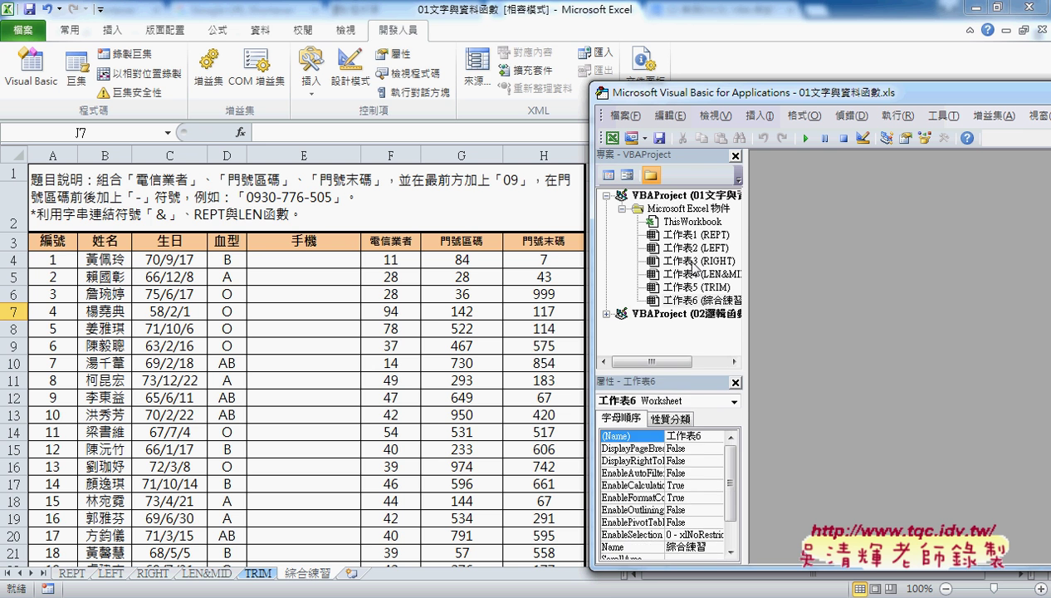
{"action": "right_click", "coordinate": [688, 210]}
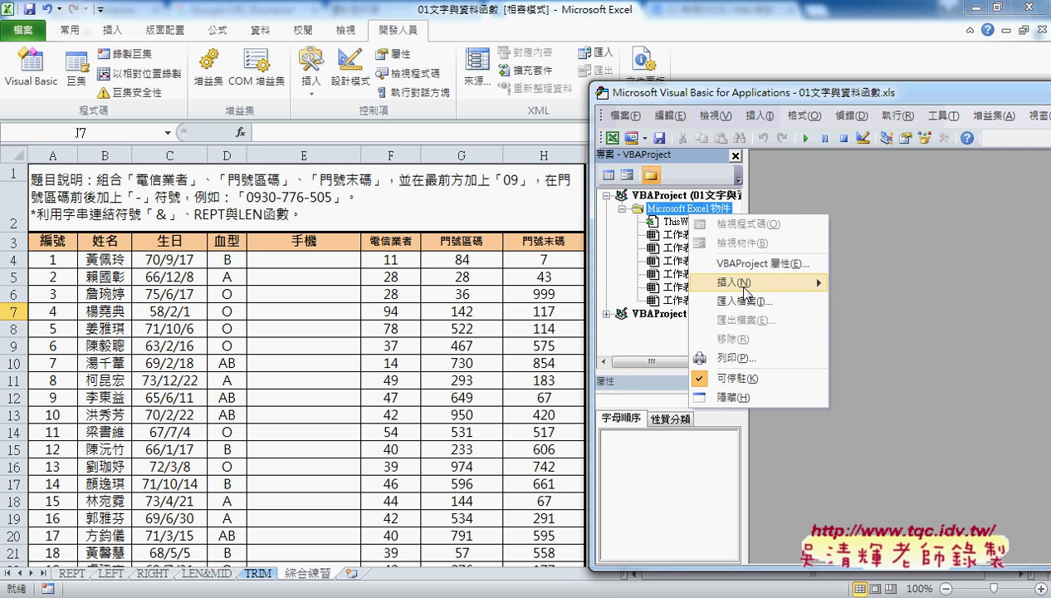
{"action": "left_click", "coordinate": [864, 302]}
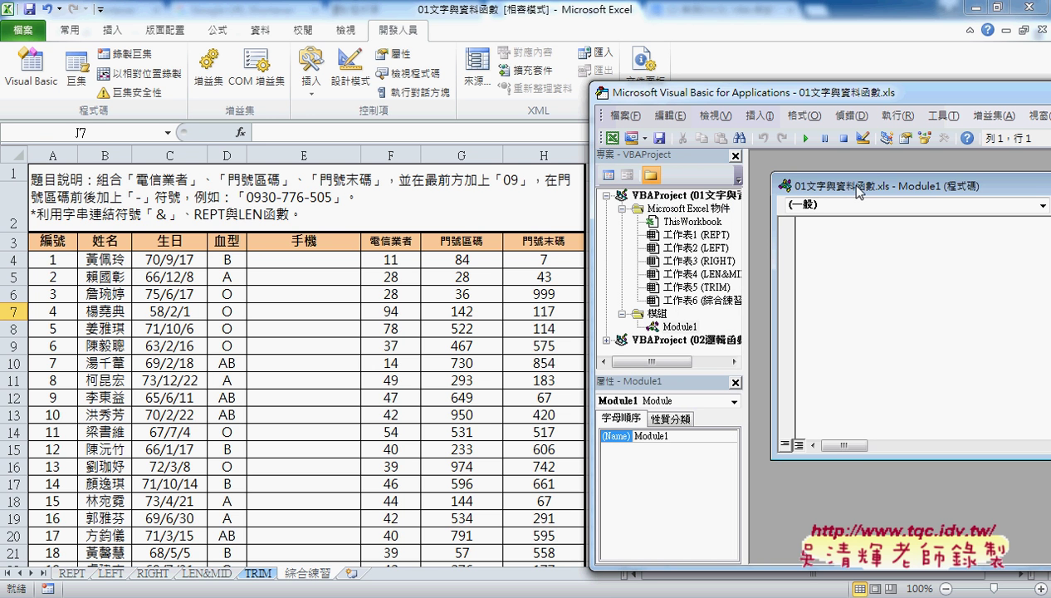
{"action": "double_click", "coordinate": [847, 184]}
{"action": "left_click_drag", "start_coordinate": [813, 94], "coordinate": [484, 93]}
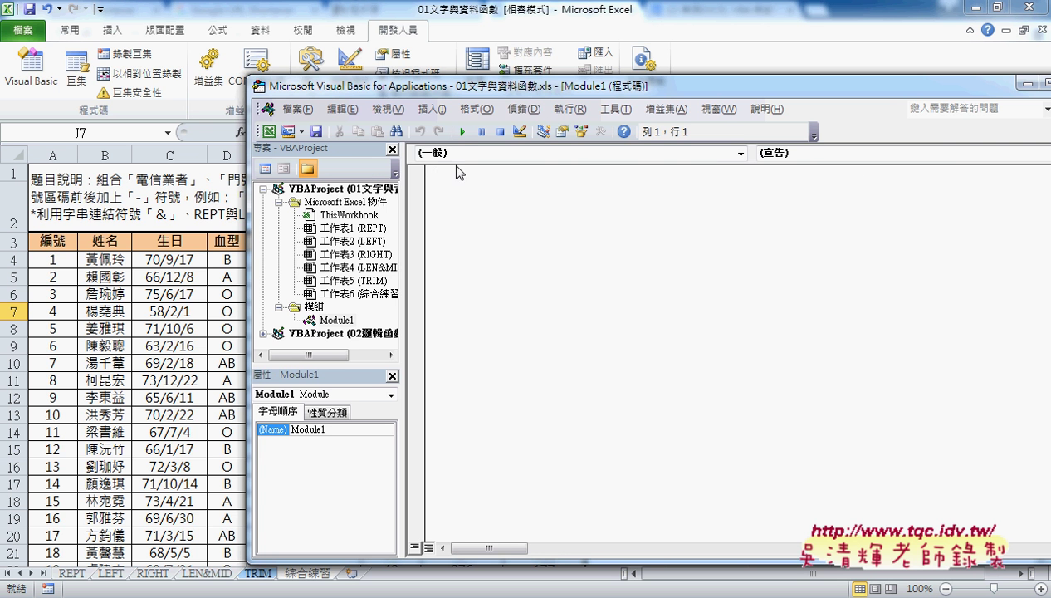
Paste the copied 門號, 清除 and phone-function code into Module1
{"action": "left_click", "coordinate": [429, 109]}
{"action": "left_click", "coordinate": [451, 129]}
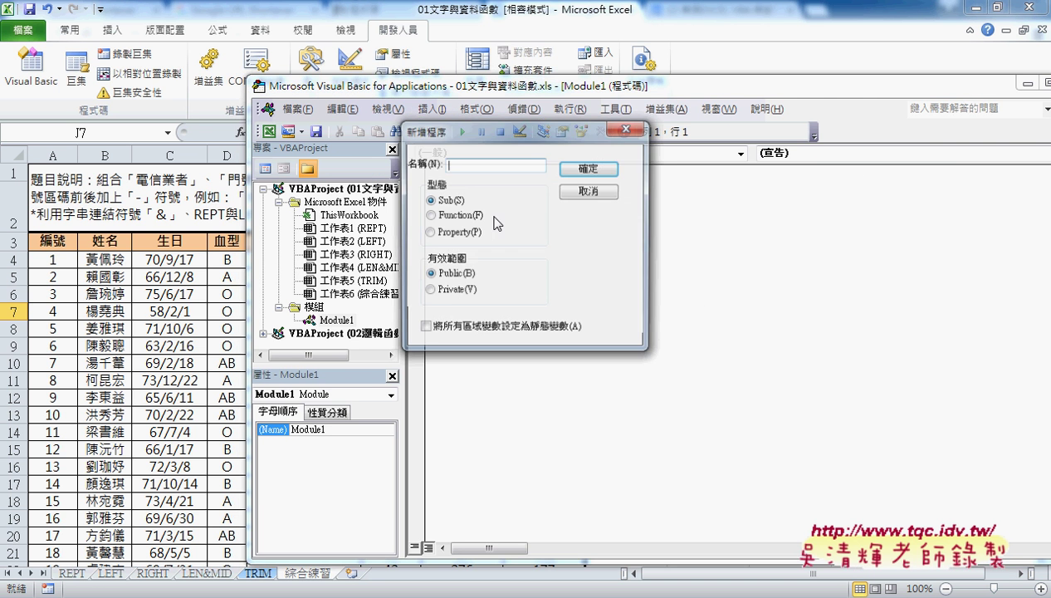
{"action": "left_click", "coordinate": [588, 191]}
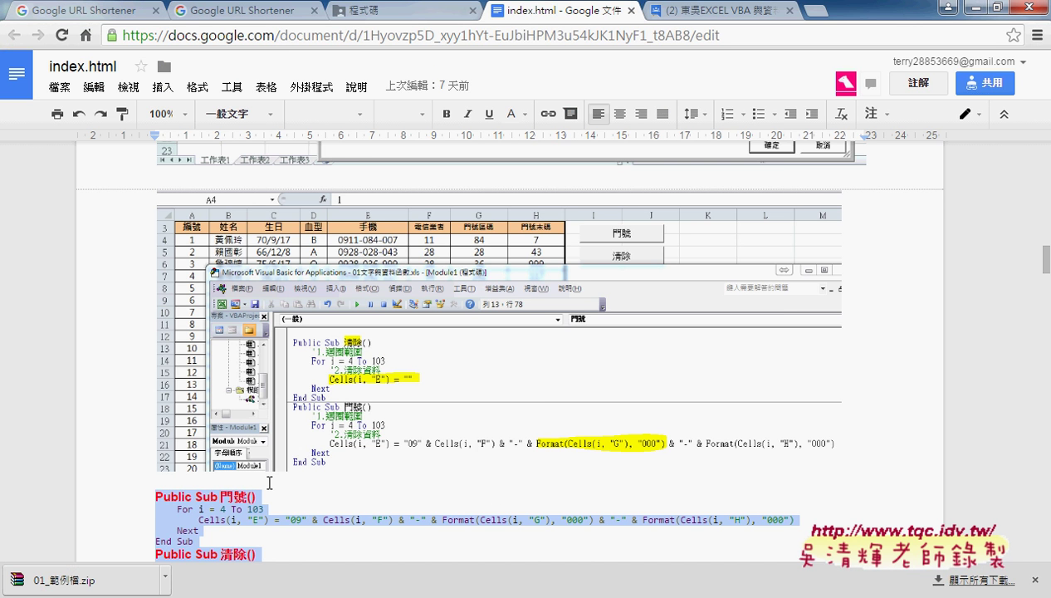
{"action": "scroll", "coordinate": [266, 484], "scroll_direction": "down", "scroll_amount": 3}
{"action": "scroll", "coordinate": [267, 484], "scroll_direction": "down", "scroll_amount": 2}
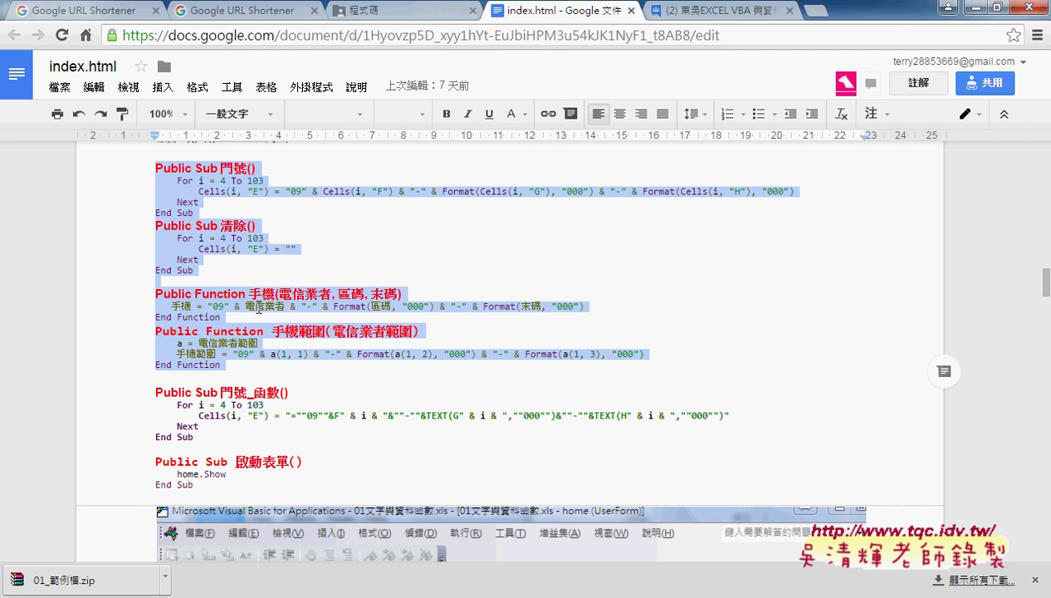
{"action": "left_click", "coordinate": [946, 8]}
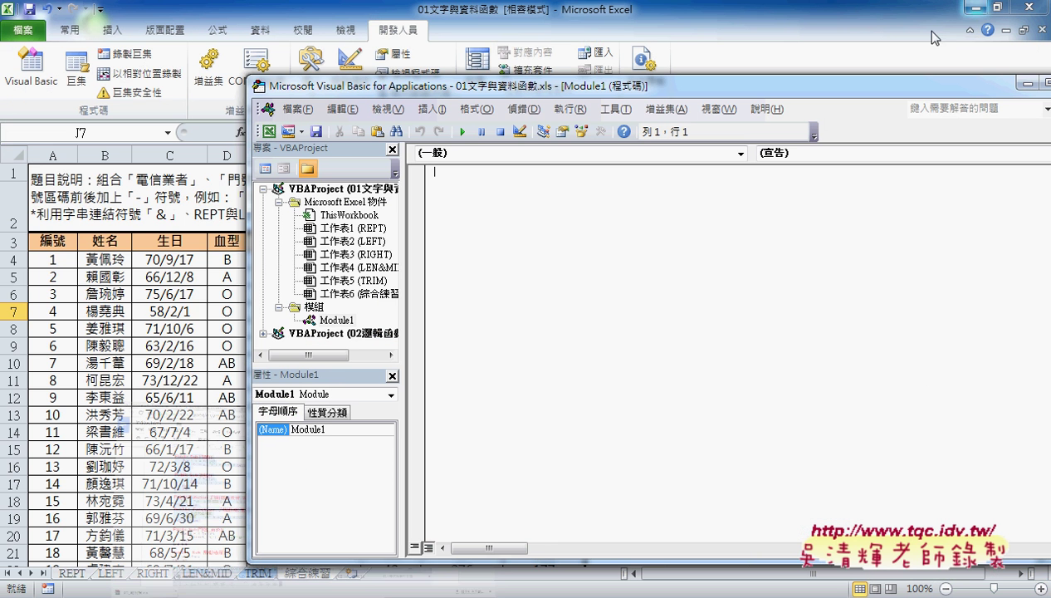
{"action": "type", "text": "Public Sub 門號()     For i = 4 To 103         Cells(i, \"E\") = \"09\" & Cells(i, \"F\") & \"-\" & Format(Cells(i, \"G\"), \"000\") & \"-\" & Format(Cells(i, \"H\"), \"000\")     Next End Sub Public Sub 清除()     For i = 4 To 103         Cells(i, \"E\") = \"\"     Next End Sub  Public Function 手機(電信業者, 區碼, 末碼)    手機 = \"09\" & 電信業者 & \"-\" & Format(區碼, \"000\") & \"-\" & Format(末碼, \"000\") End Function Public Function 手機範圍(電信業者範圍)     a = 電信業者範圍     手機範圍 = \"09\" & a(1, 1) & \"-\" & Format(a(1, 2), \"000\") & \"-\" & Format(a(1, 3), \"000\") End Function"}
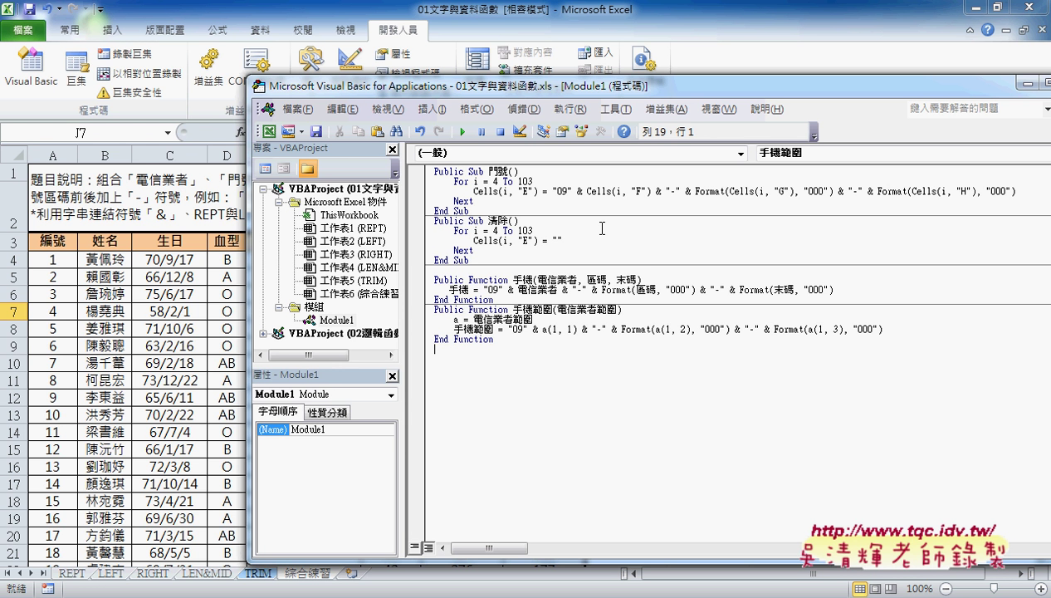
Review the 門號 and 清除 subs and the Function declaration, then return to Excel with Alt+F11
{"action": "left_click", "coordinate": [516, 173]}
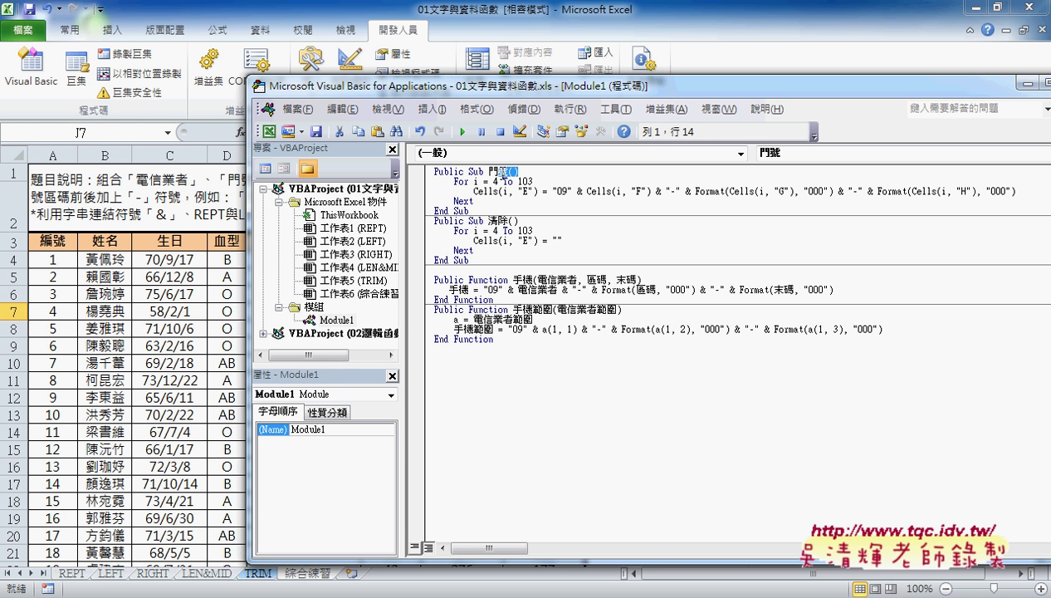
{"action": "double_click", "coordinate": [473, 172]}
{"action": "left_click", "coordinate": [488, 171]}
{"action": "left_click", "coordinate": [498, 221]}
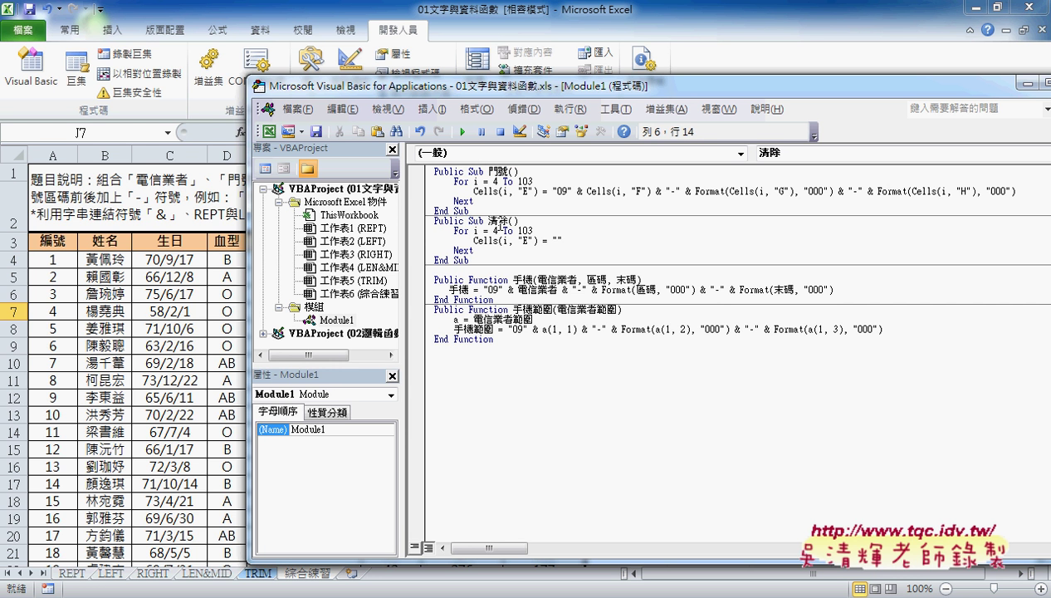
{"action": "left_click", "coordinate": [498, 181]}
{"action": "left_click", "coordinate": [498, 221]}
{"action": "left_click_drag", "start_coordinate": [470, 279], "coordinate": [508, 279]}
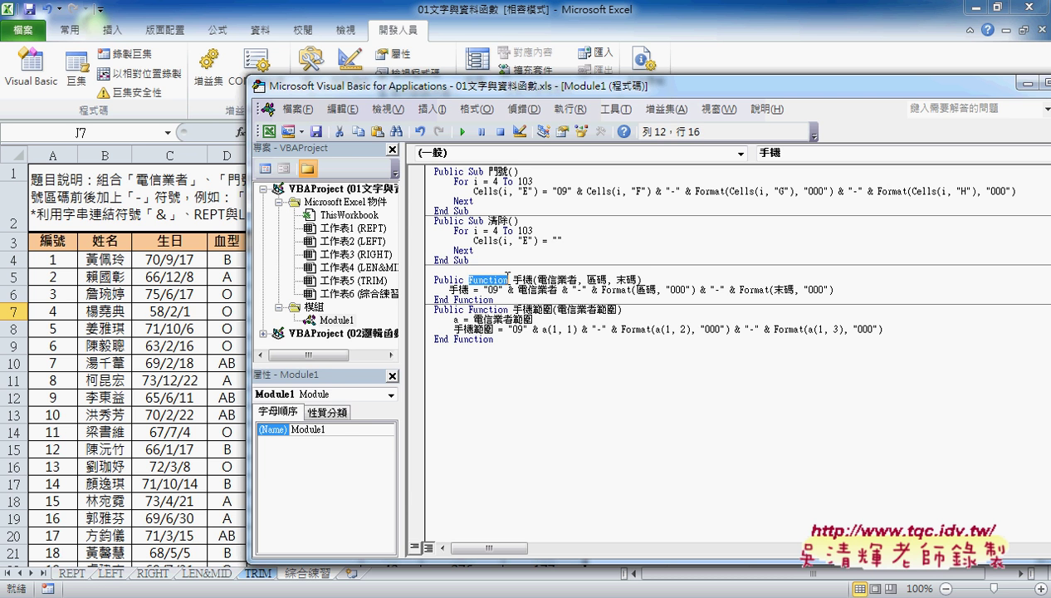
{"action": "left_click_drag", "start_coordinate": [518, 85], "coordinate": [535, 213]}
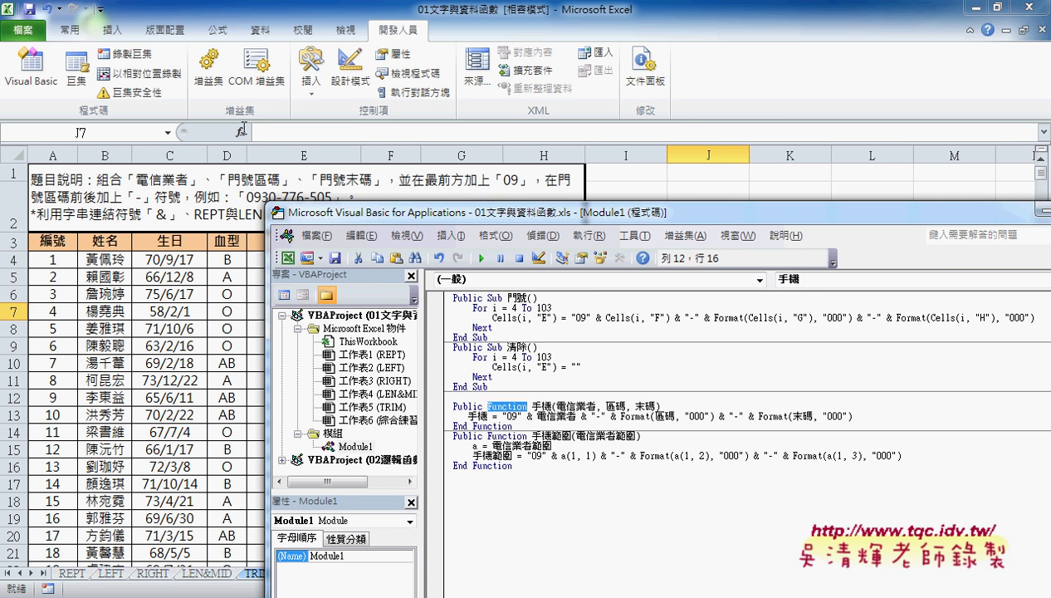
{"action": "key", "text": "alt+F11"}
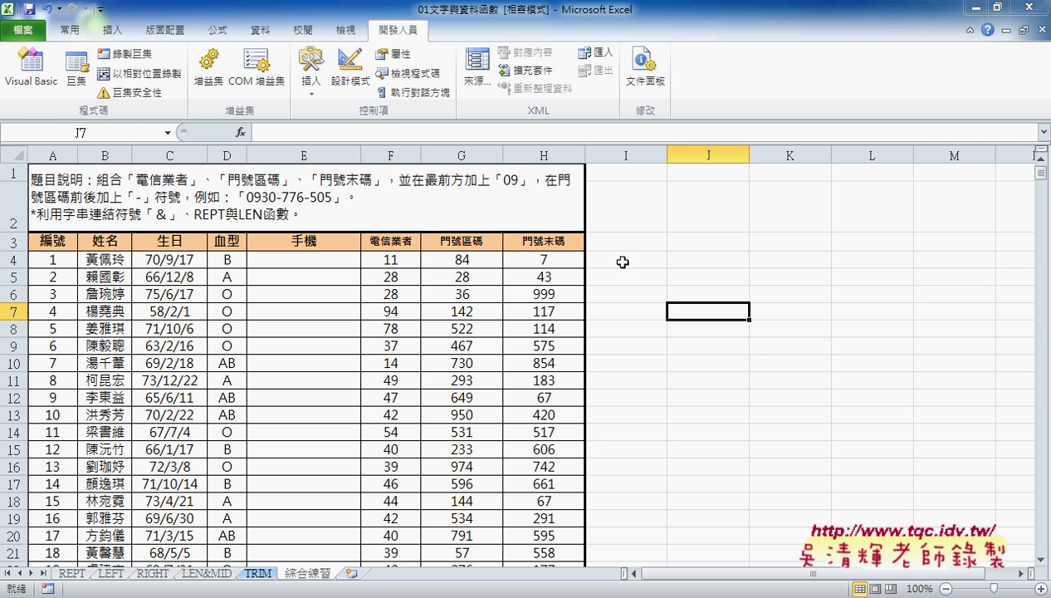
Draw a form button beside the table, assign it the 門號 macro, and label it 門號
{"action": "left_click", "coordinate": [674, 241]}
{"action": "left_click", "coordinate": [311, 76]}
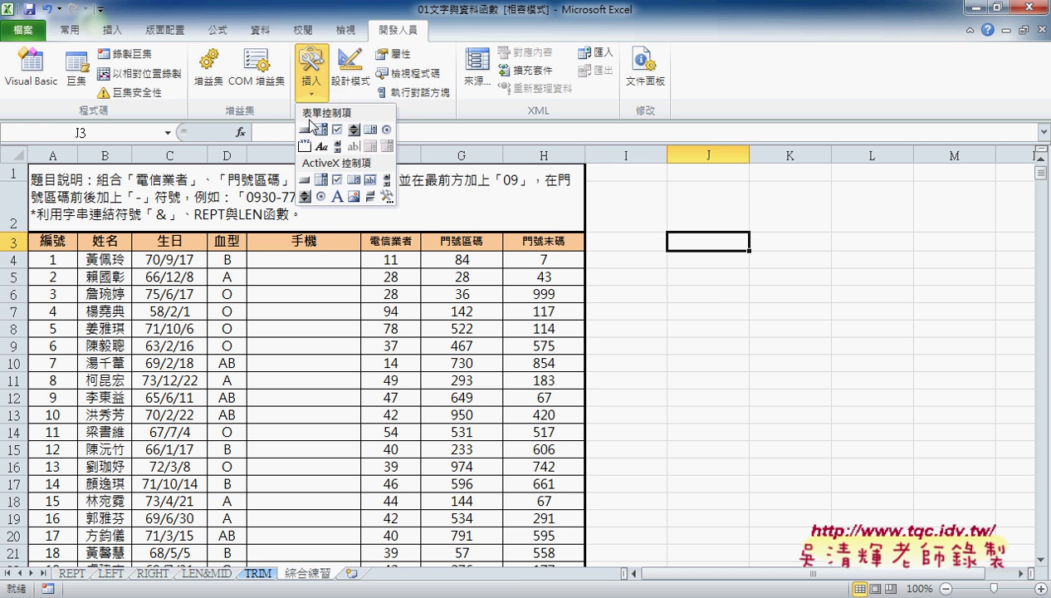
{"action": "left_click", "coordinate": [304, 130]}
{"action": "left_click_drag", "start_coordinate": [628, 230], "coordinate": [679, 260]}
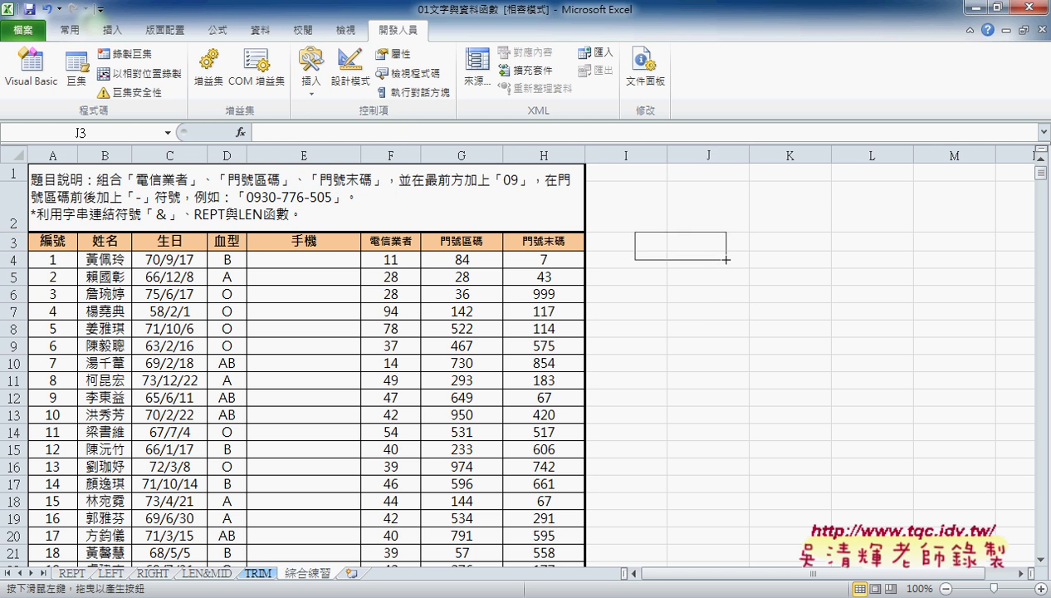
{"action": "left_click", "coordinate": [385, 211]}
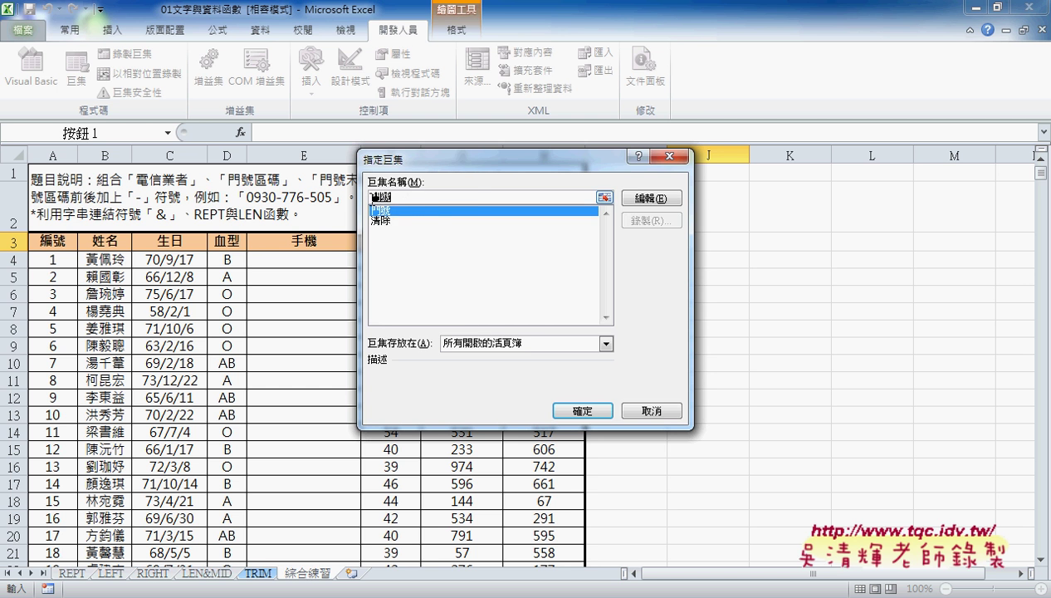
{"action": "right_click", "coordinate": [376, 199]}
{"action": "key", "text": "Escape"}
{"action": "left_click", "coordinate": [581, 410]}
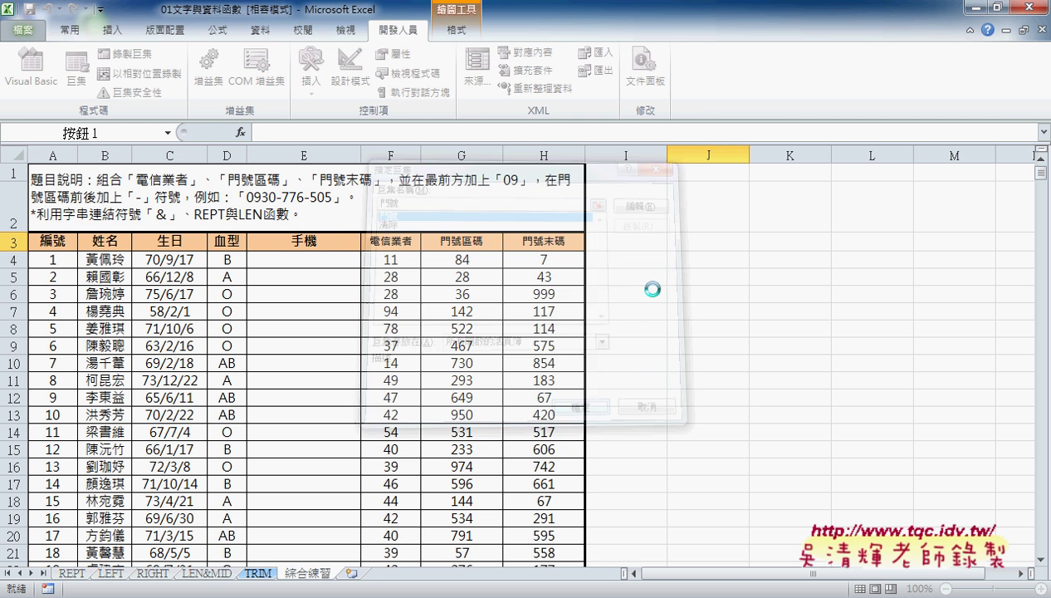
{"action": "left_click", "coordinate": [665, 245]}
{"action": "key", "text": "BackSpace"}
{"action": "key", "text": "BackSpace"}
{"action": "key", "text": "BackSpace"}
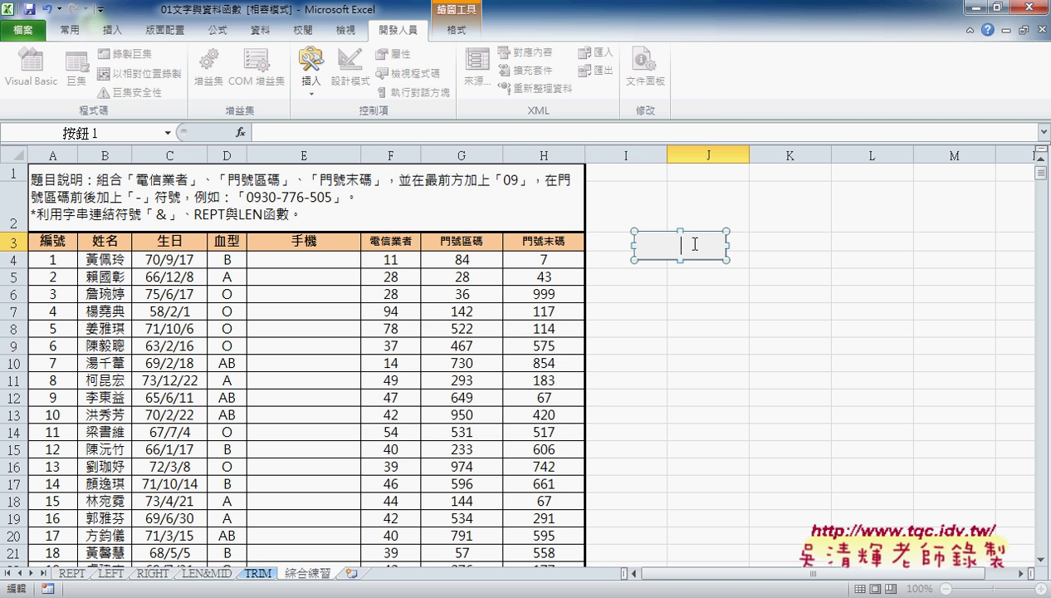
{"action": "type", "text": "門號"}
Add a second button labelled 清除 running the 清除 macro, then test both buttons
{"action": "left_click", "coordinate": [311, 66]}
{"action": "left_click", "coordinate": [304, 130]}
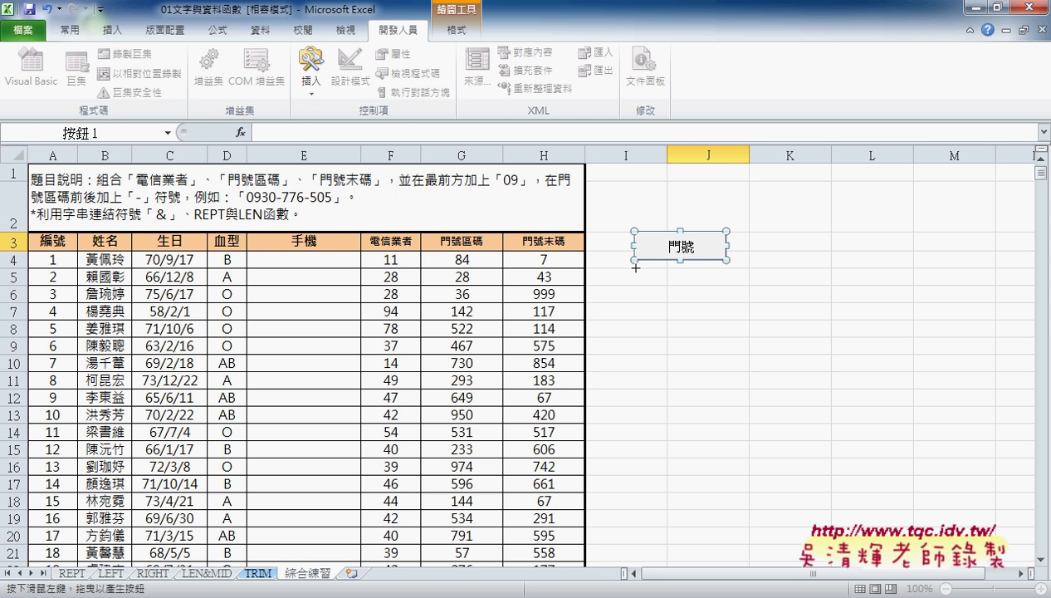
{"action": "left_click_drag", "start_coordinate": [636, 267], "coordinate": [729, 296]}
{"action": "left_click", "coordinate": [412, 213]}
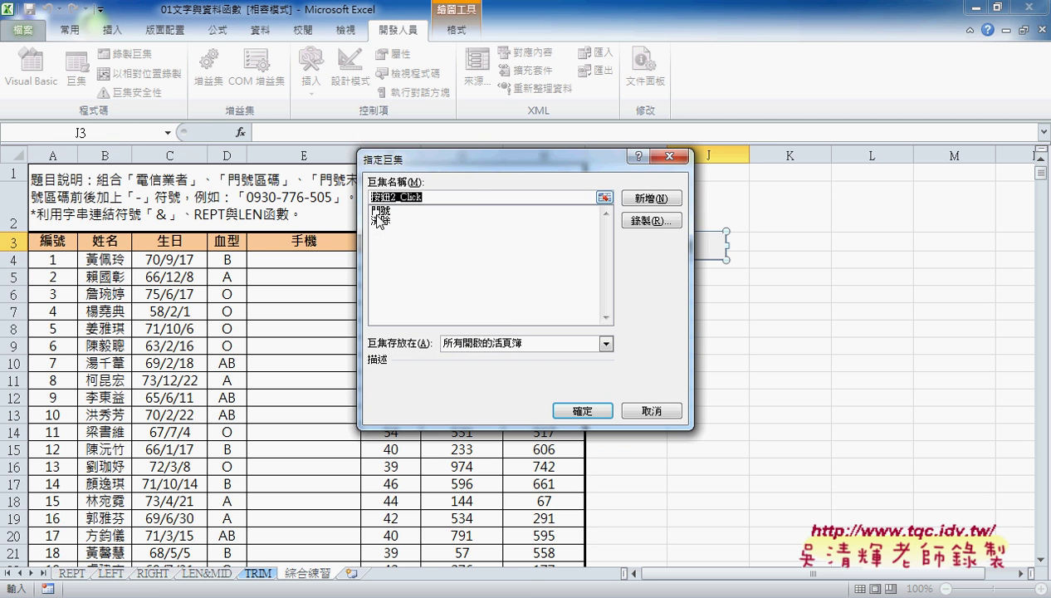
{"action": "left_click", "coordinate": [380, 221]}
{"action": "left_click", "coordinate": [380, 197]}
{"action": "right_click", "coordinate": [380, 198]}
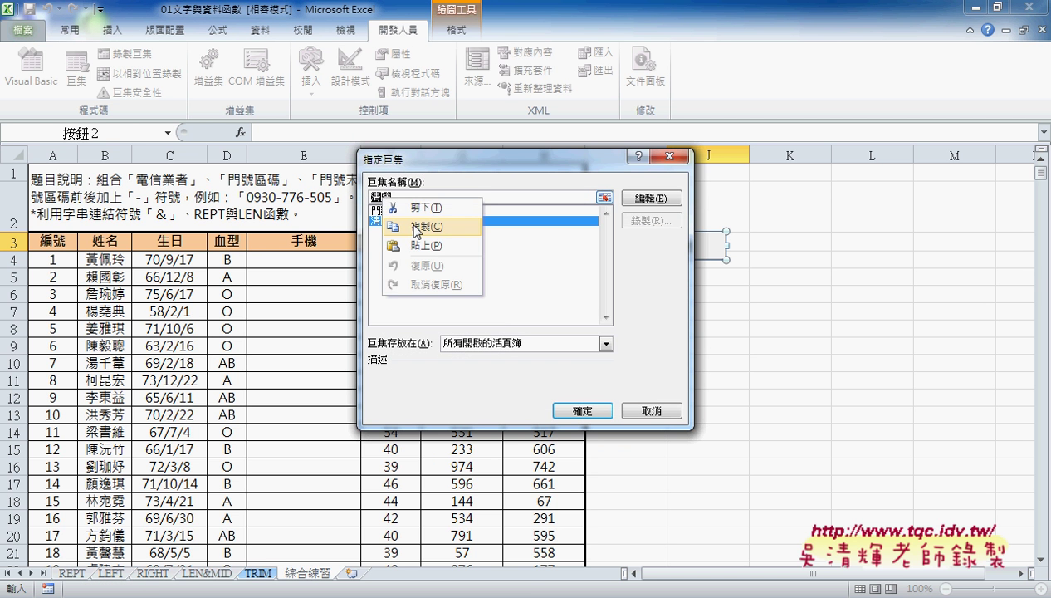
{"action": "key", "text": "Escape"}
{"action": "left_click", "coordinate": [582, 410]}
{"action": "left_click", "coordinate": [679, 282]}
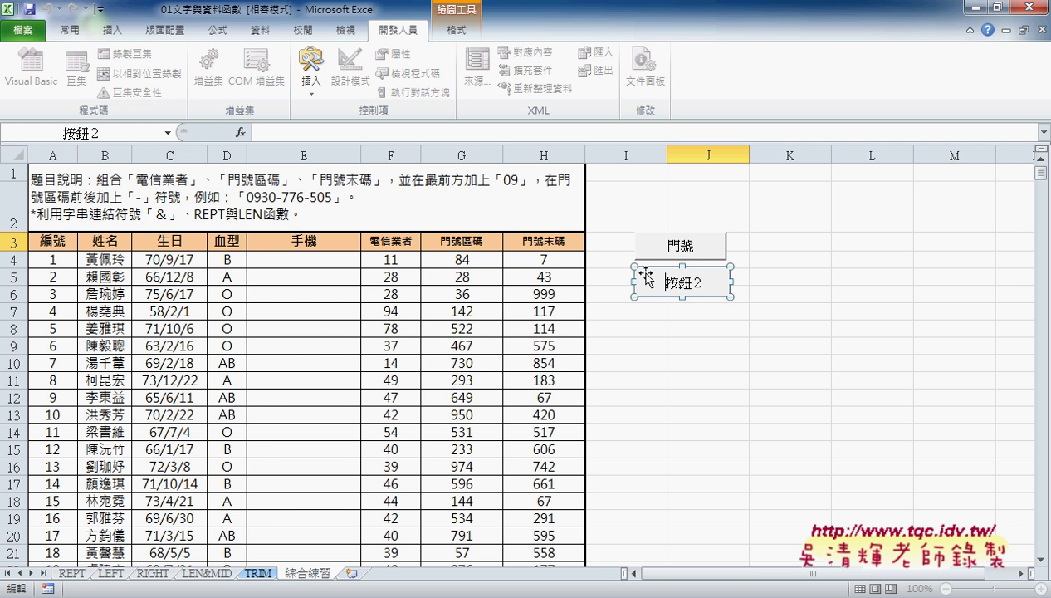
{"action": "key", "text": "BackSpace"}
{"action": "key", "text": "BackSpace"}
{"action": "type", "text": "清除"}
{"action": "left_click", "coordinate": [786, 258]}
{"action": "left_click", "coordinate": [702, 259]}
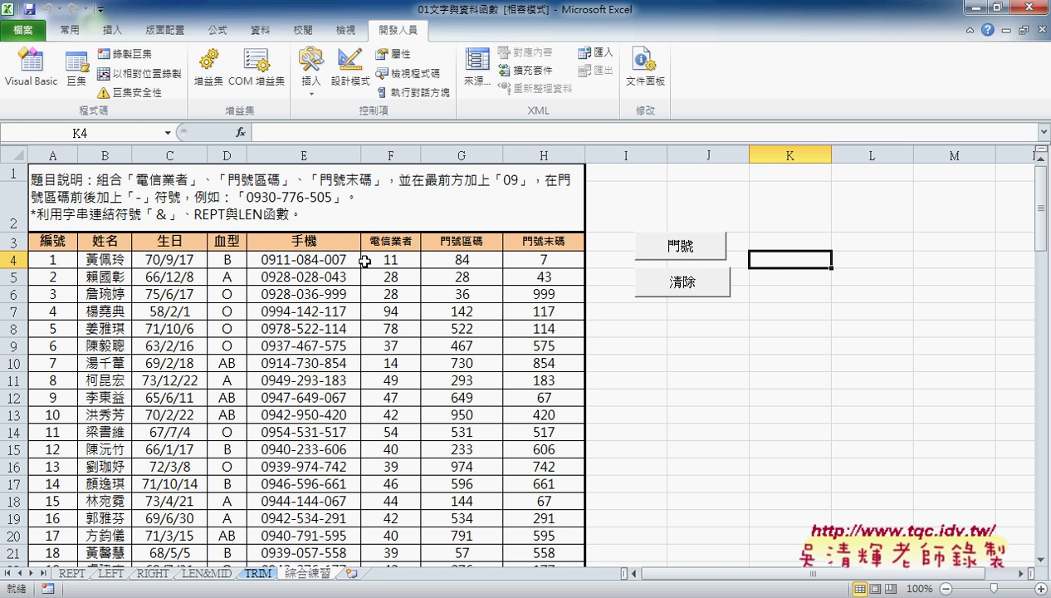
{"action": "left_click", "coordinate": [710, 293]}
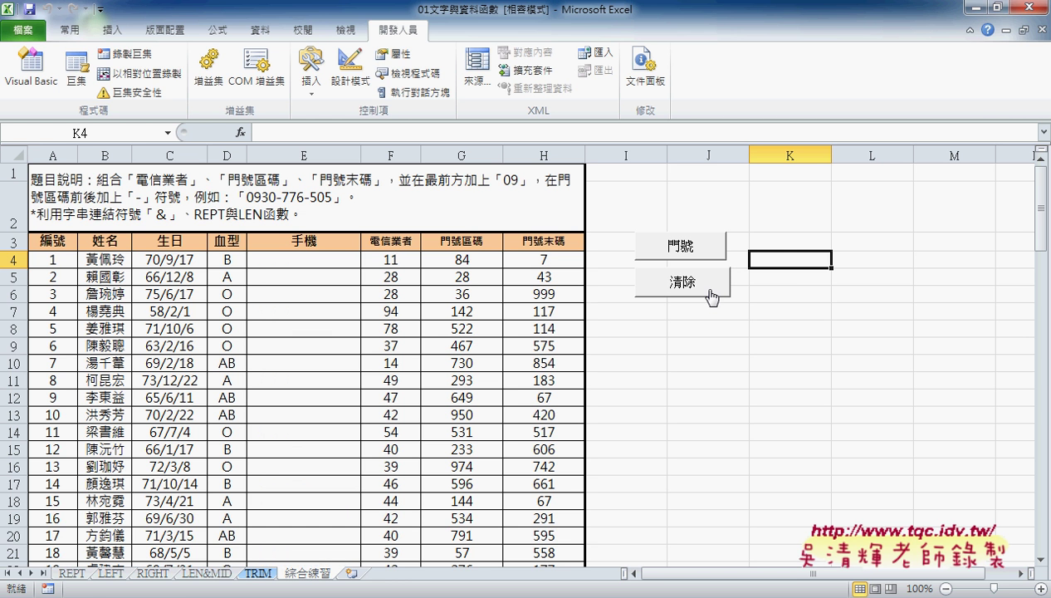
{"action": "mouse_move", "coordinate": [280, 591]}
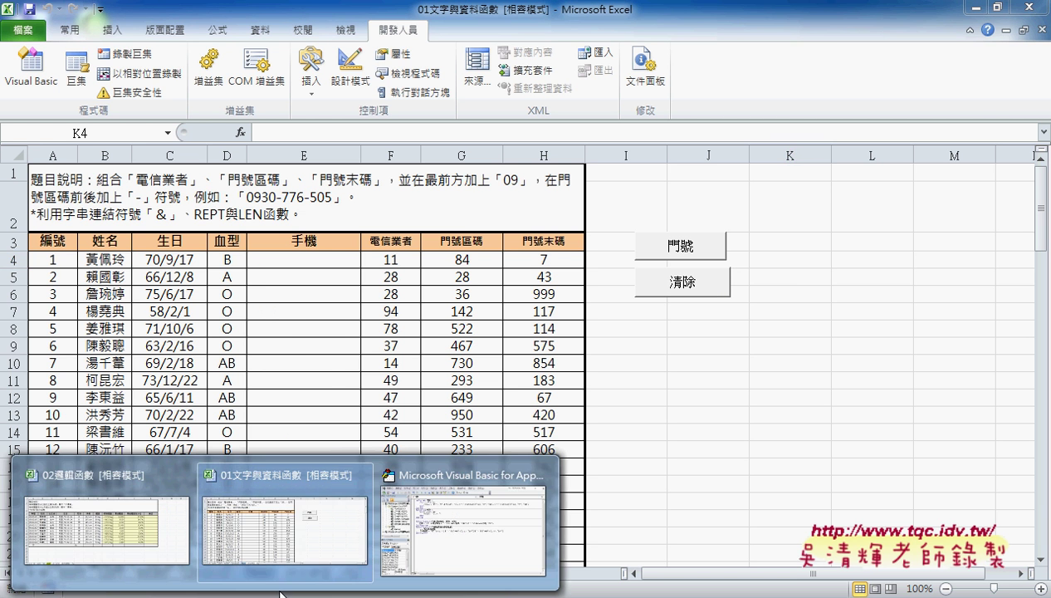
Select the 手機範圍 function name in the macro code
{"action": "left_click", "coordinate": [425, 534]}
{"action": "left_click", "coordinate": [529, 406]}
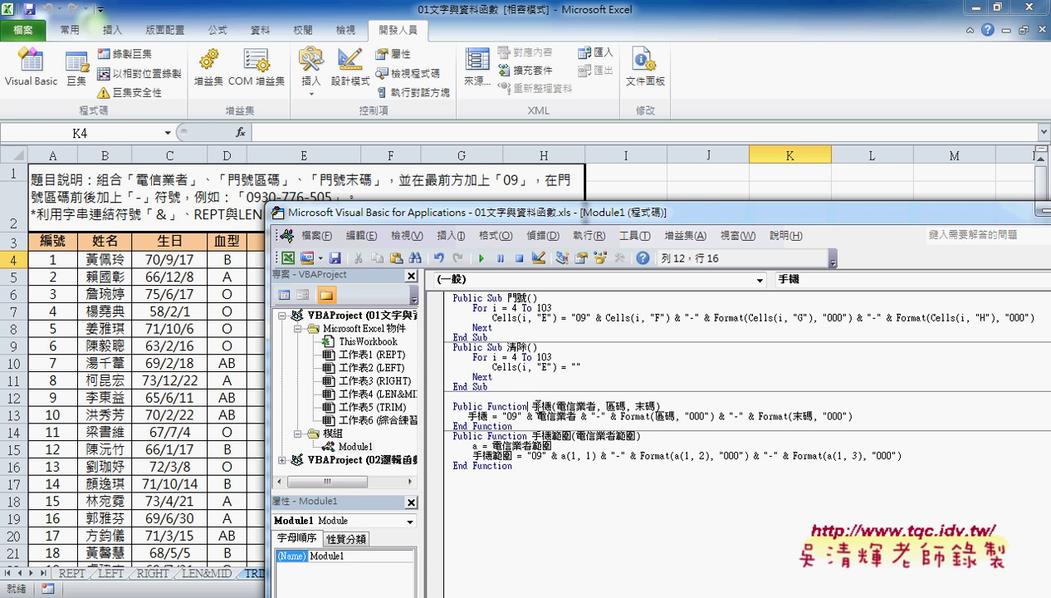
{"action": "mouse_move", "coordinate": [532, 406]}
{"action": "left_mouse_down"}
{"action": "mouse_move", "coordinate": [550, 406]}
{"action": "mouse_move", "coordinate": [572, 436]}
{"action": "left_mouse_up"}
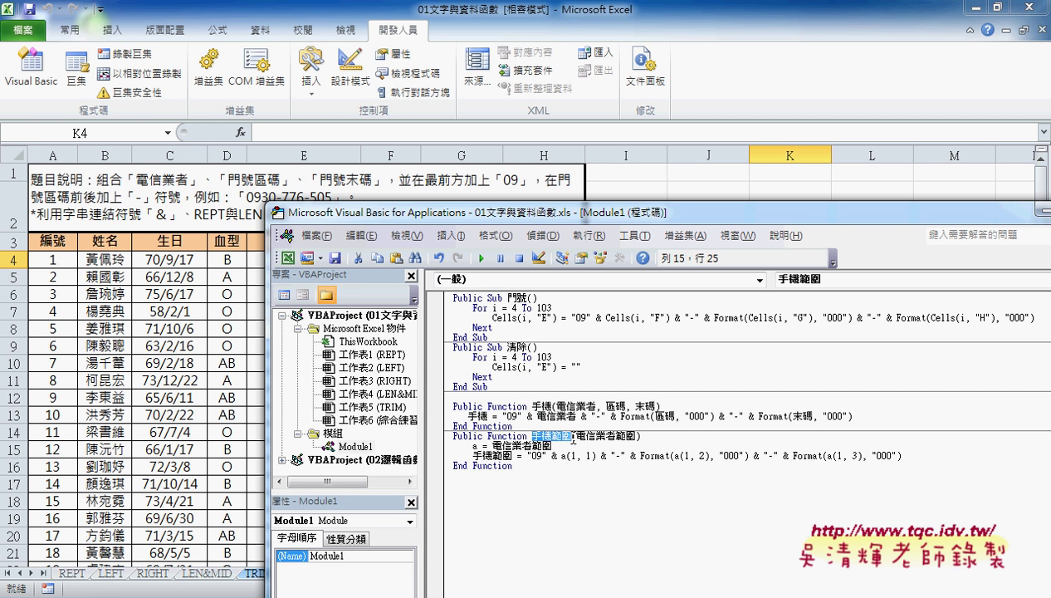
Enter =手機範圍(F4:H4) in E4 from the 使用者定義 category and fill it down column E
{"action": "left_click", "coordinate": [663, 191]}
{"action": "left_click", "coordinate": [286, 260]}
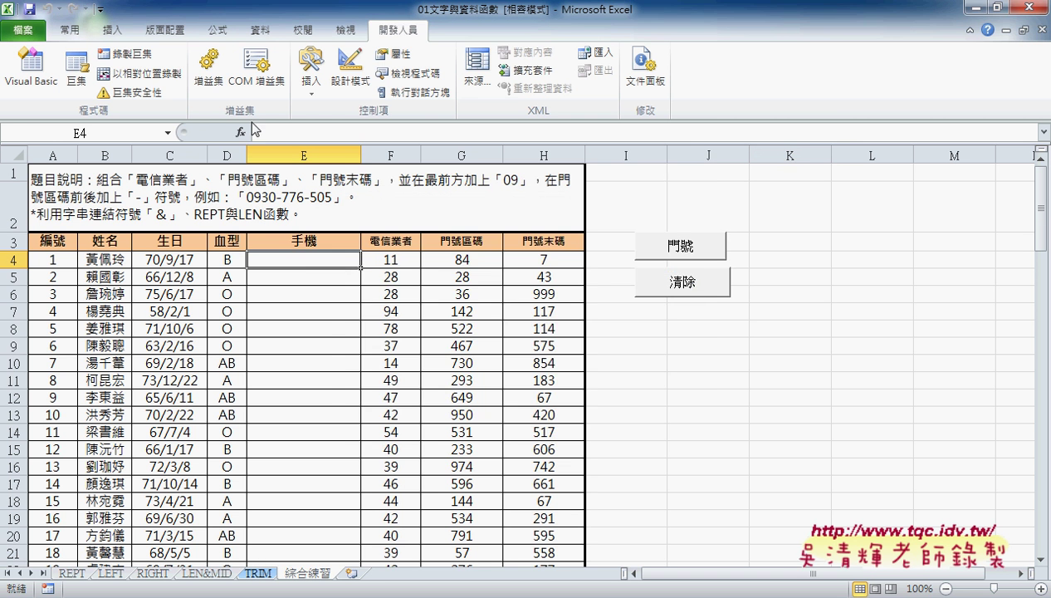
{"action": "left_click", "coordinate": [240, 132]}
{"action": "left_click", "coordinate": [488, 224]}
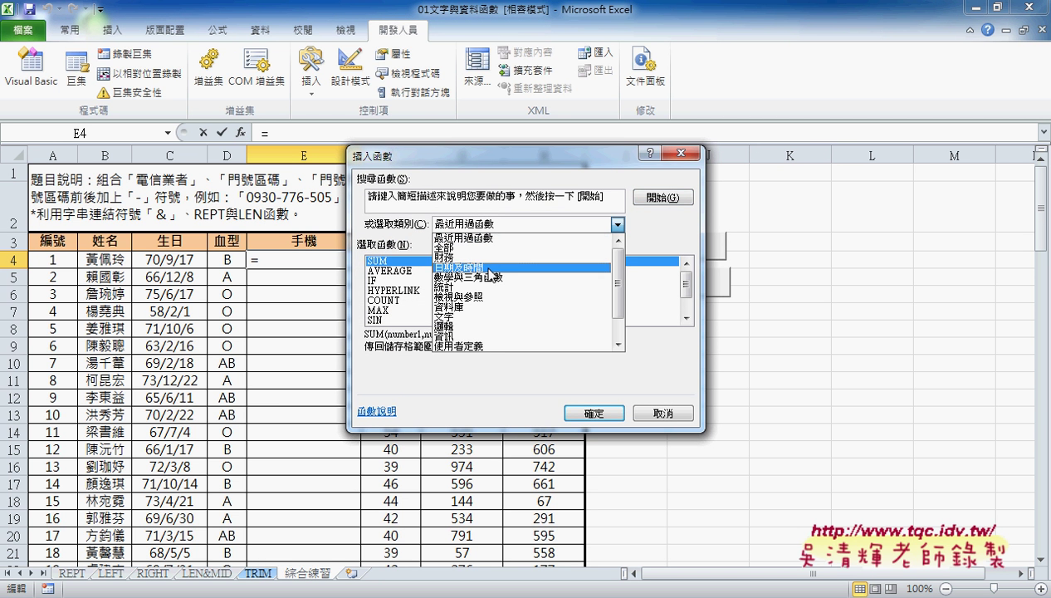
{"action": "left_click", "coordinate": [470, 345]}
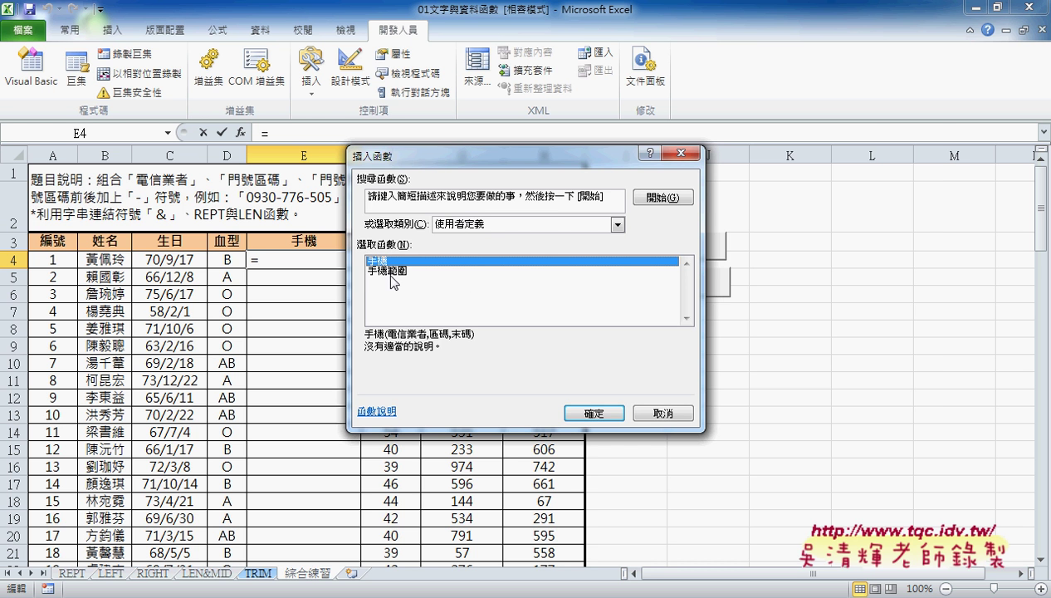
{"action": "left_click_drag", "start_coordinate": [458, 162], "coordinate": [682, 162]}
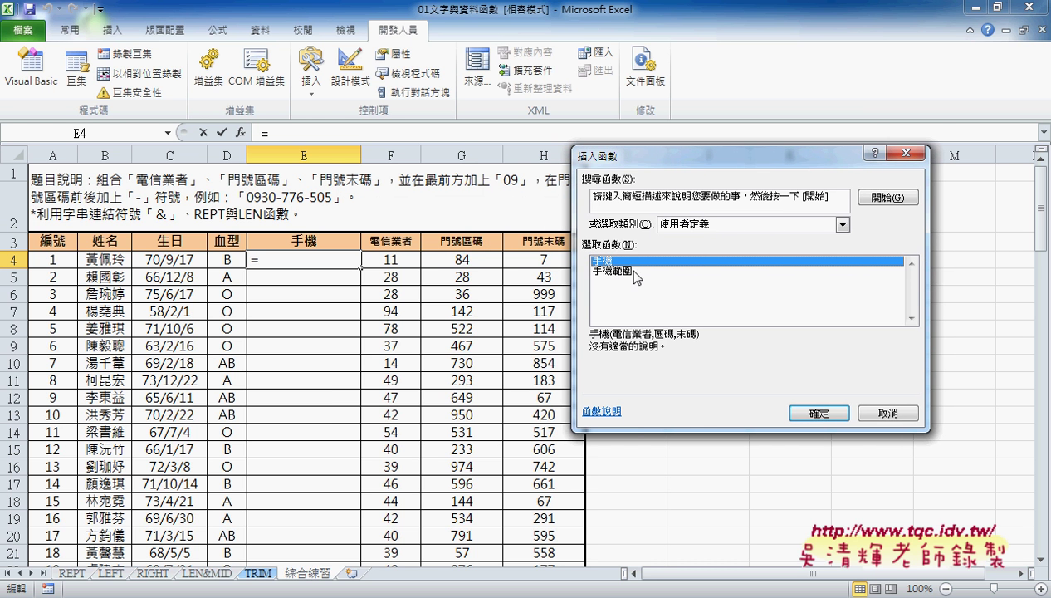
{"action": "left_click", "coordinate": [608, 273]}
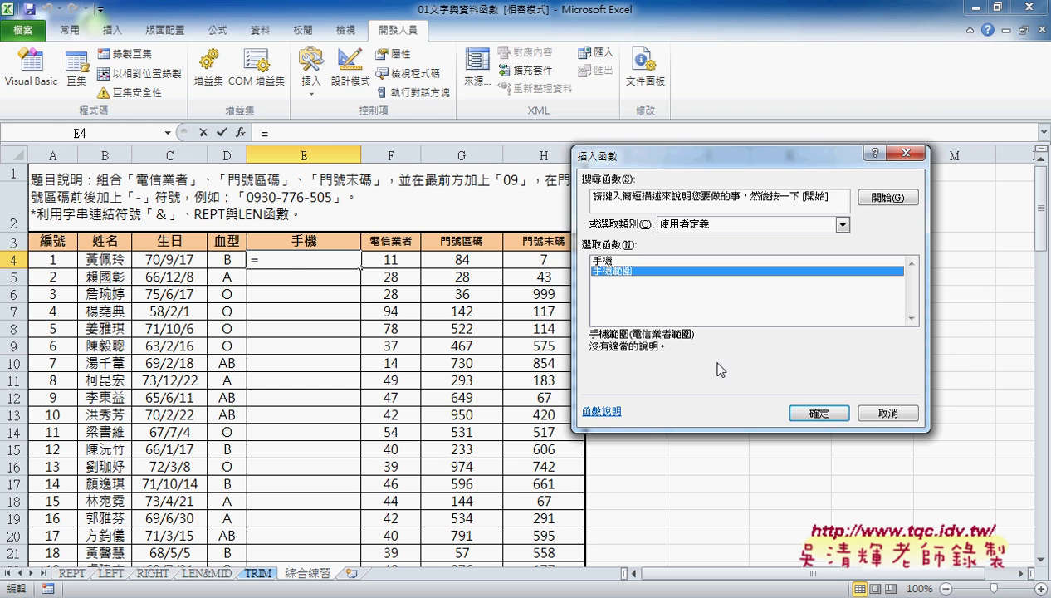
{"action": "left_click", "coordinate": [814, 413]}
{"action": "left_click_drag", "start_coordinate": [392, 259], "coordinate": [543, 261]}
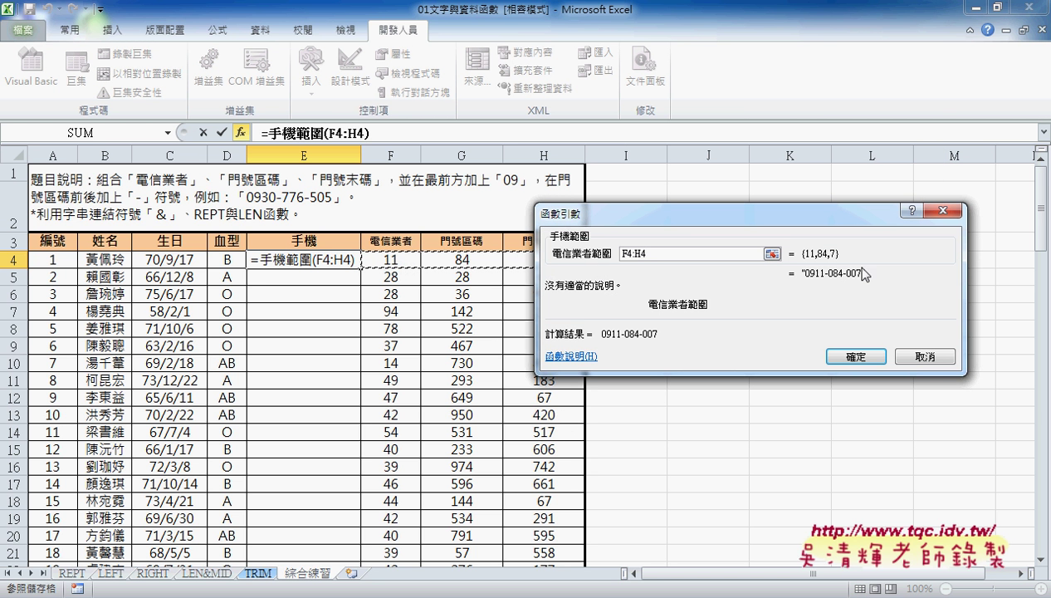
{"action": "left_click", "coordinate": [853, 356]}
{"action": "double_click", "coordinate": [361, 267]}
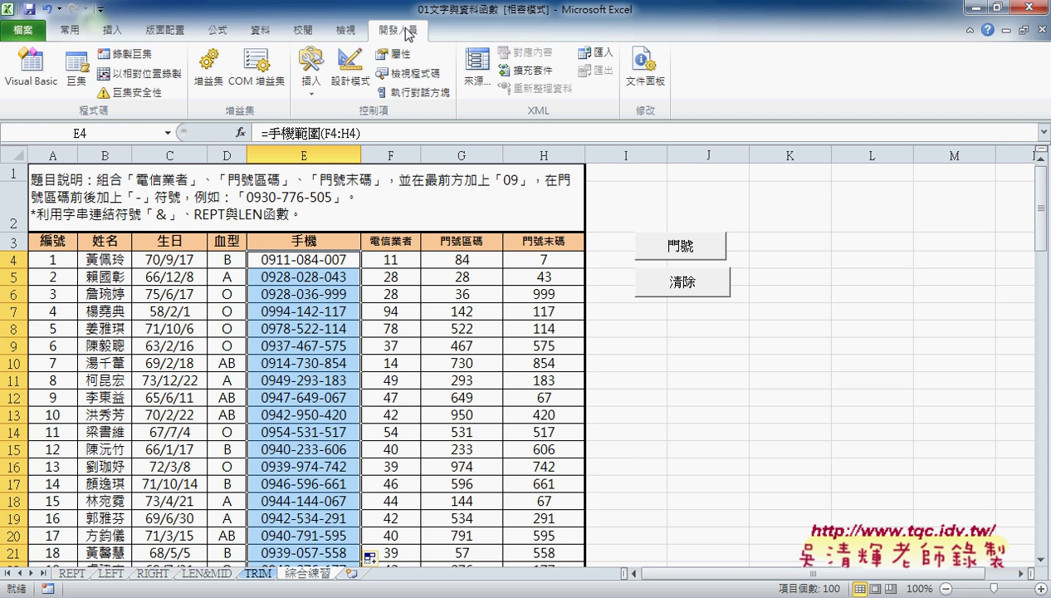
Reopen the VBA editor on Module1, glance at the REPT sheet code, and position it beside the sheet
{"action": "left_click", "coordinate": [36, 79]}
{"action": "left_click_drag", "start_coordinate": [424, 212], "coordinate": [362, 50]}
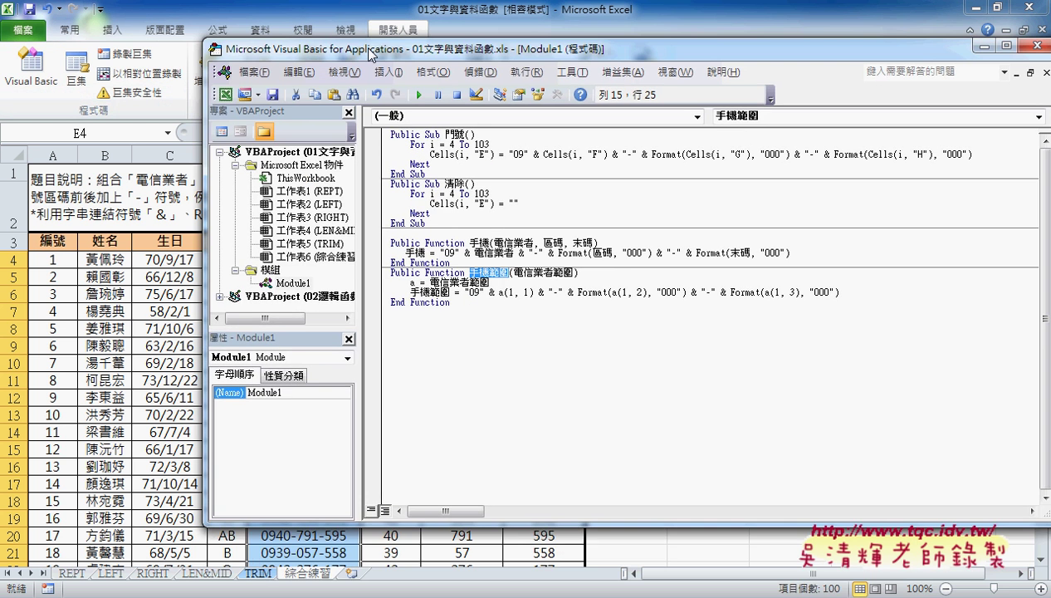
{"action": "left_click", "coordinate": [295, 283]}
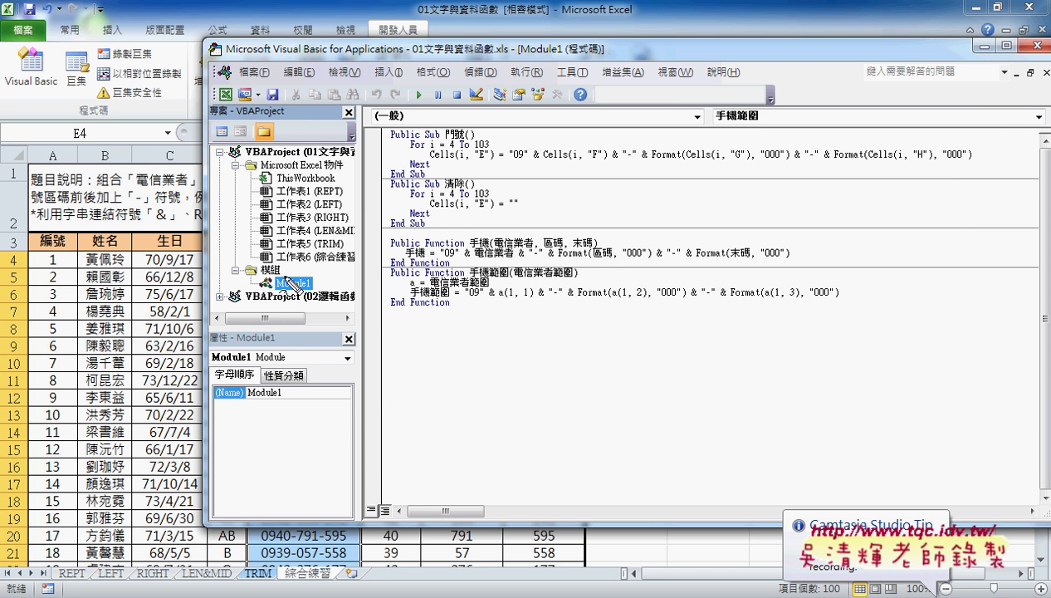
{"action": "left_click_drag", "start_coordinate": [258, 272], "coordinate": [322, 304]}
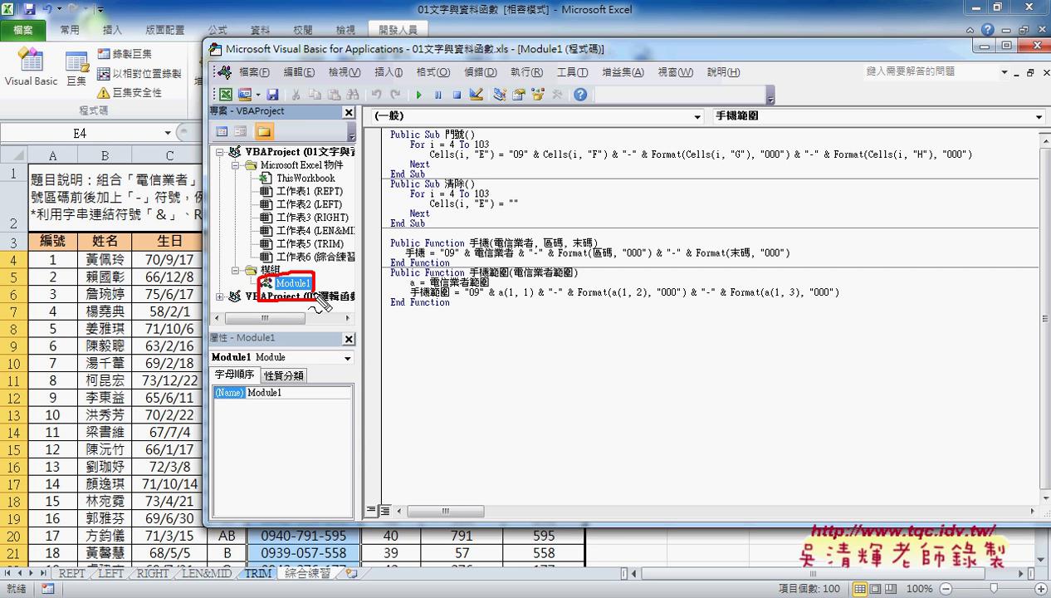
{"action": "mouse_move", "coordinate": [227, 213]}
{"action": "left_mouse_down"}
{"action": "mouse_move", "coordinate": [275, 281]}
{"action": "mouse_move", "coordinate": [287, 264]}
{"action": "left_mouse_up"}
{"action": "key", "text": "Escape"}
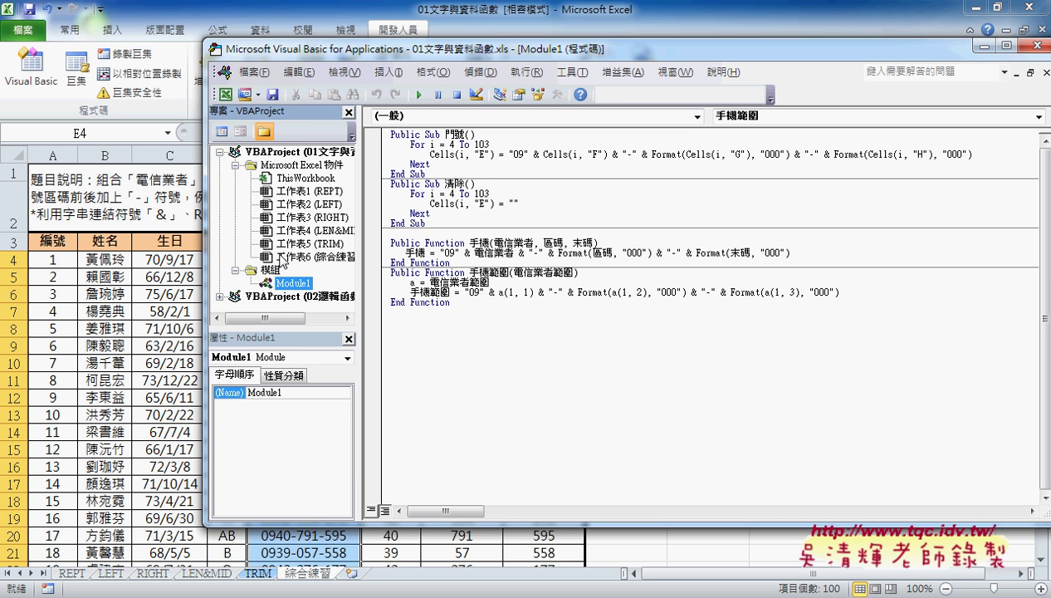
{"action": "double_click", "coordinate": [309, 191]}
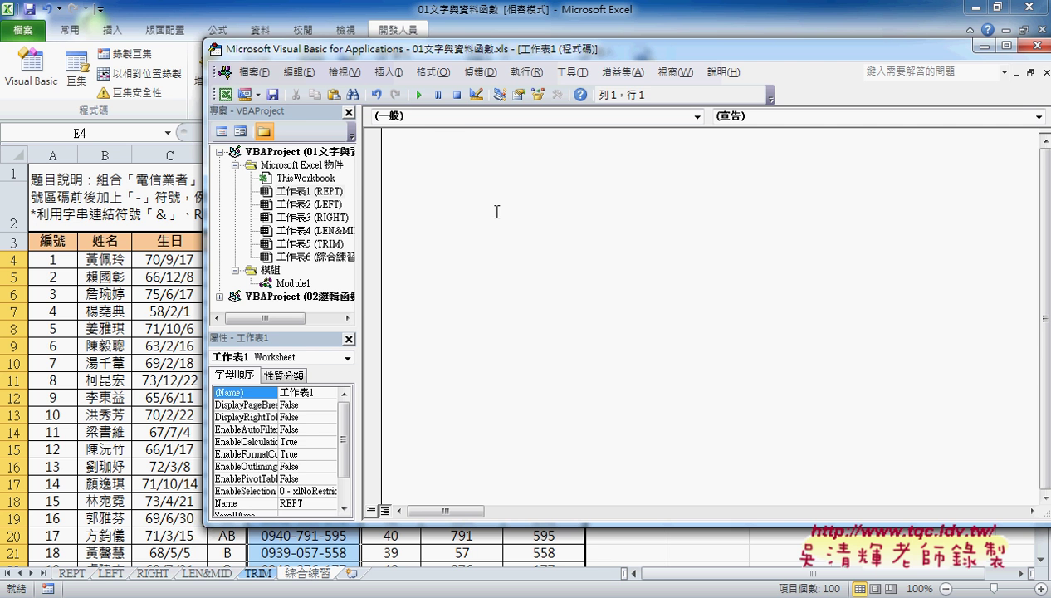
{"action": "left_click", "coordinate": [1042, 73]}
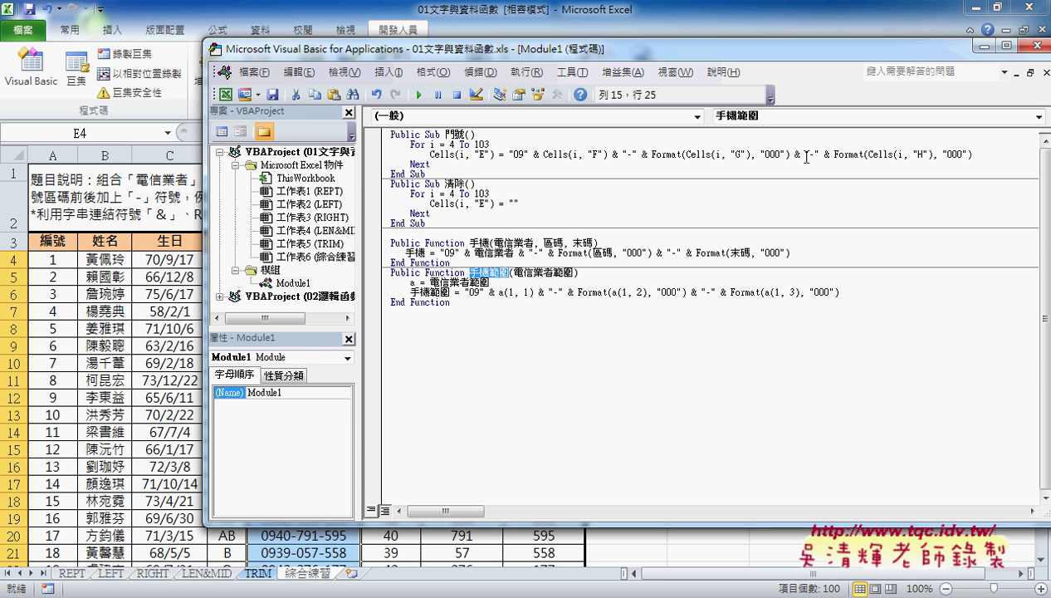
{"action": "left_click", "coordinate": [291, 284]}
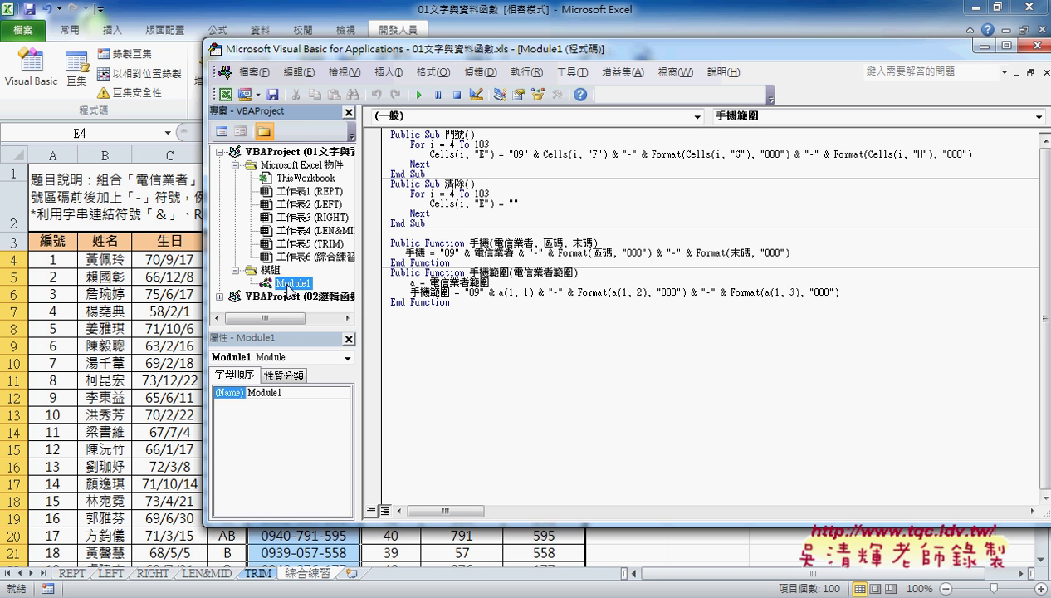
{"action": "left_click_drag", "start_coordinate": [477, 49], "coordinate": [511, 299]}
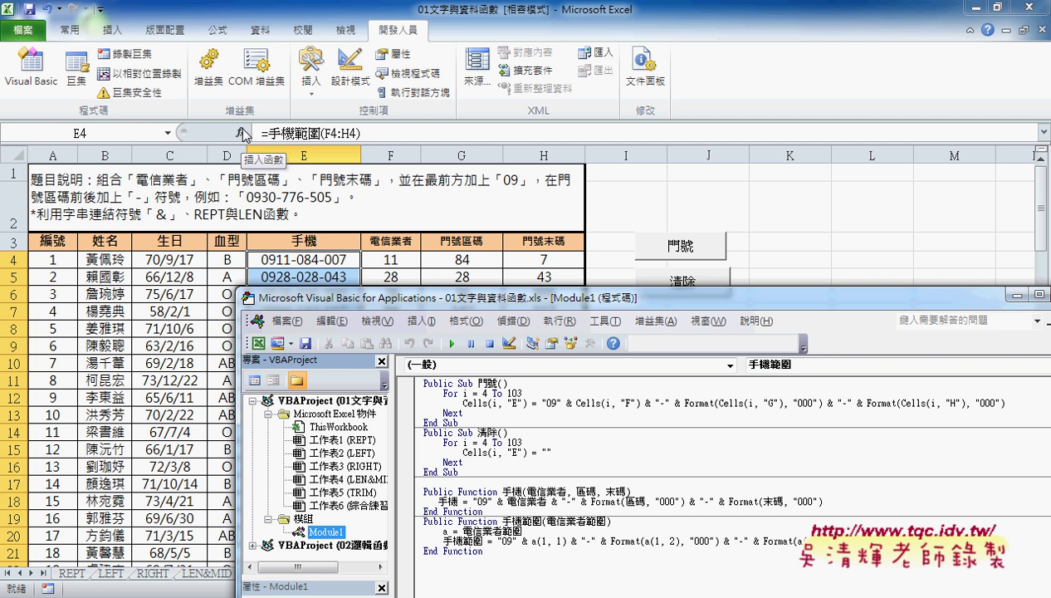
Highlight Cells in the 門號 macro to compare with E4's formula, then close the VBA editor
{"action": "left_click_drag", "start_coordinate": [463, 404], "coordinate": [492, 405]}
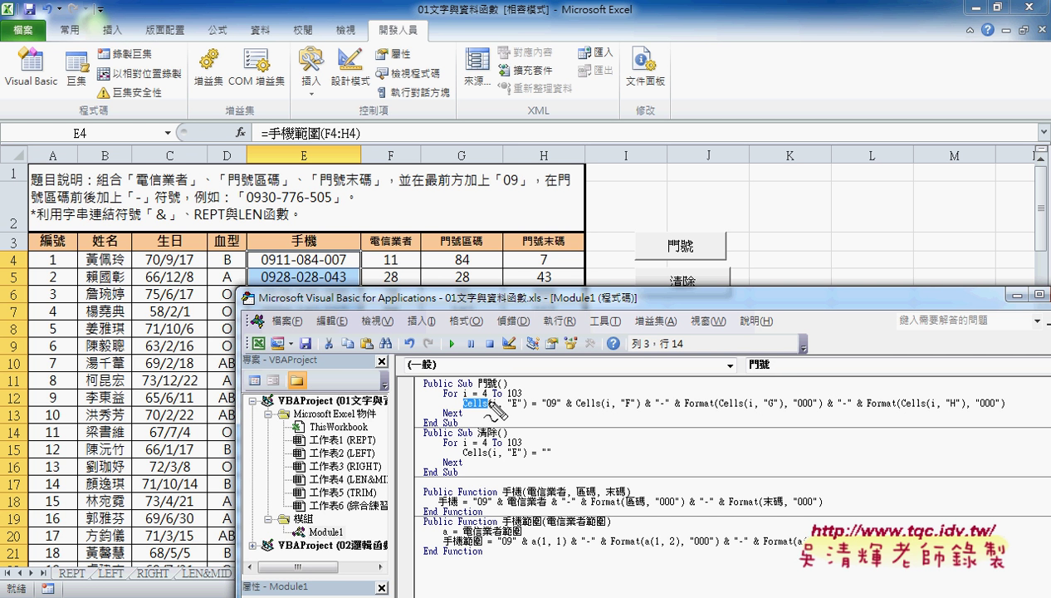
{"action": "mouse_move", "coordinate": [491, 405]}
{"action": "left_mouse_down"}
{"action": "mouse_move", "coordinate": [244, 271]}
{"action": "mouse_move", "coordinate": [357, 270]}
{"action": "left_mouse_up"}
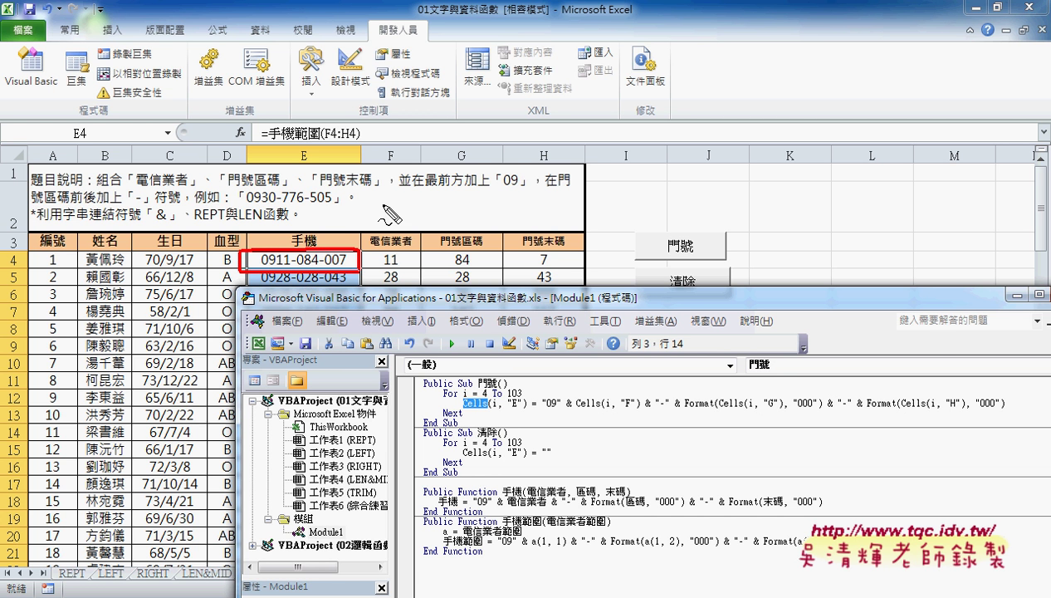
{"action": "left_click_drag", "start_coordinate": [383, 206], "coordinate": [343, 246]}
{"action": "left_click_drag", "start_coordinate": [349, 232], "coordinate": [365, 237]}
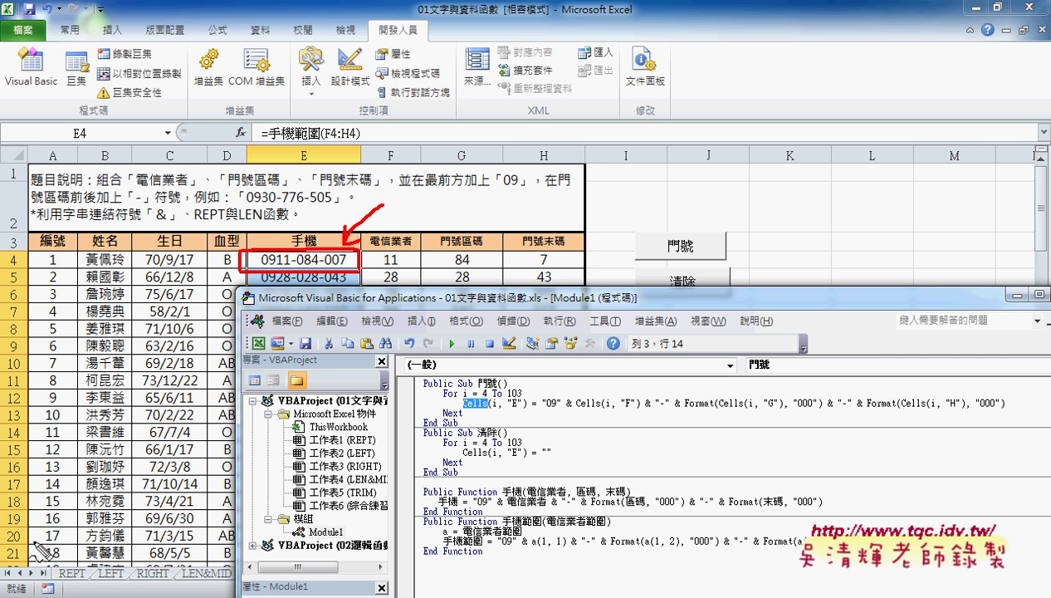
{"action": "left_click_drag", "start_coordinate": [454, 384], "coordinate": [448, 406]}
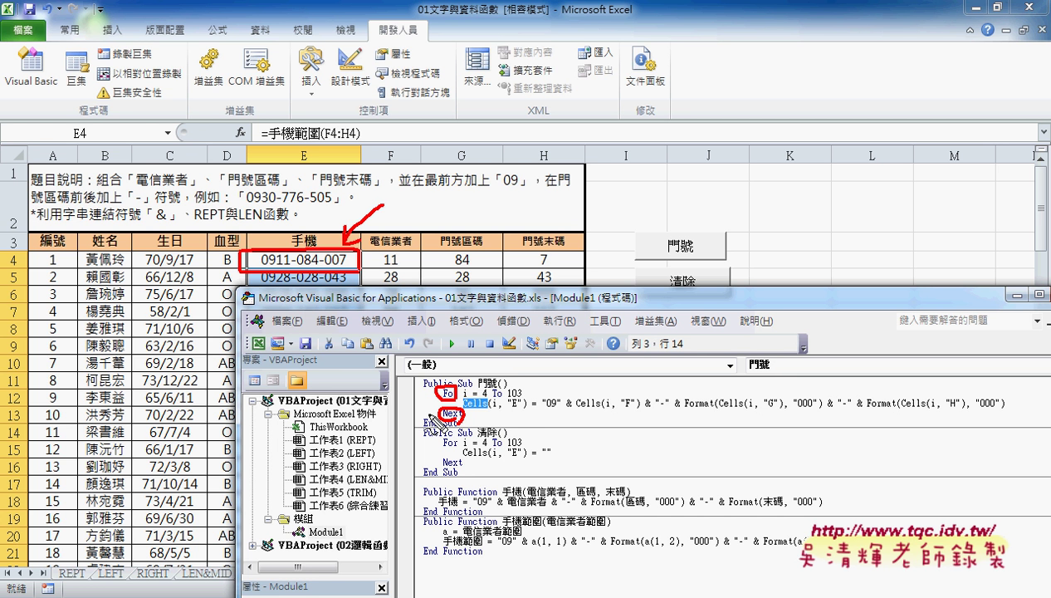
{"action": "mouse_move", "coordinate": [595, 395]}
{"action": "left_mouse_down"}
{"action": "mouse_move", "coordinate": [576, 359]}
{"action": "mouse_move", "coordinate": [508, 392]}
{"action": "left_mouse_up"}
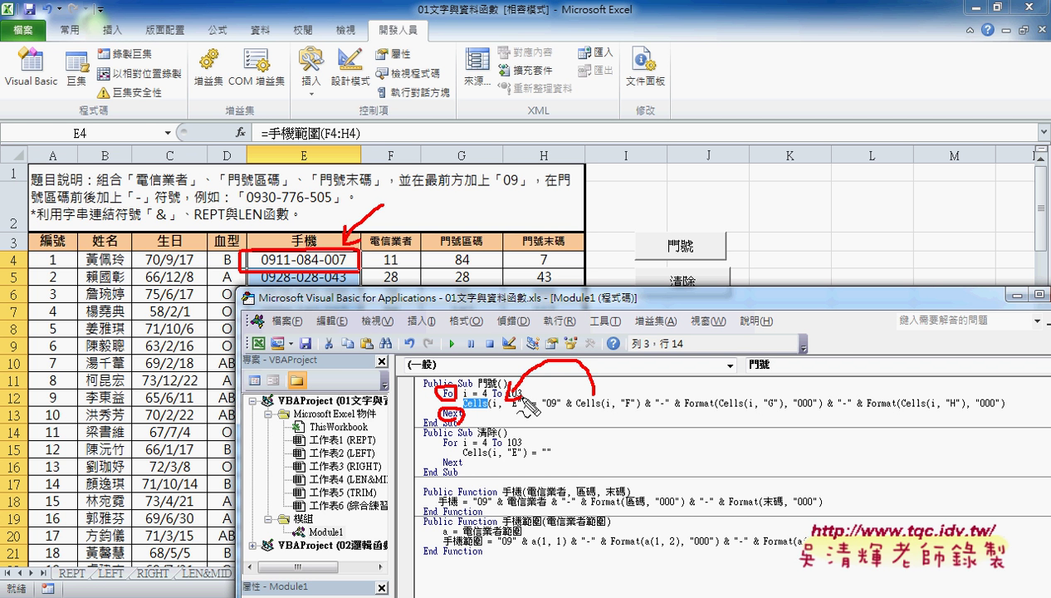
{"action": "key", "text": "Escape"}
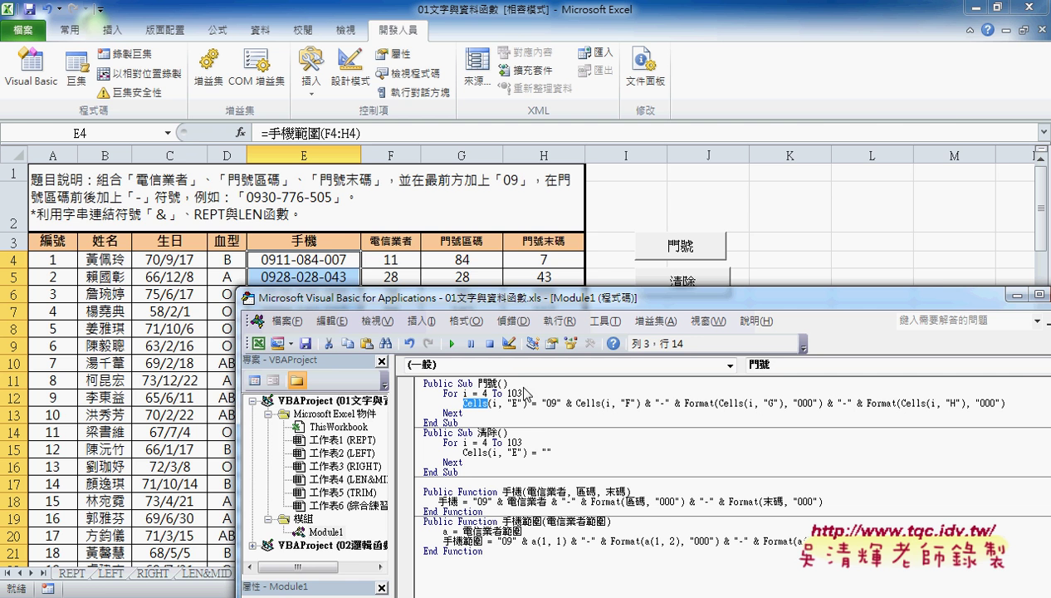
{"action": "left_click_drag", "start_coordinate": [558, 303], "coordinate": [396, 108]}
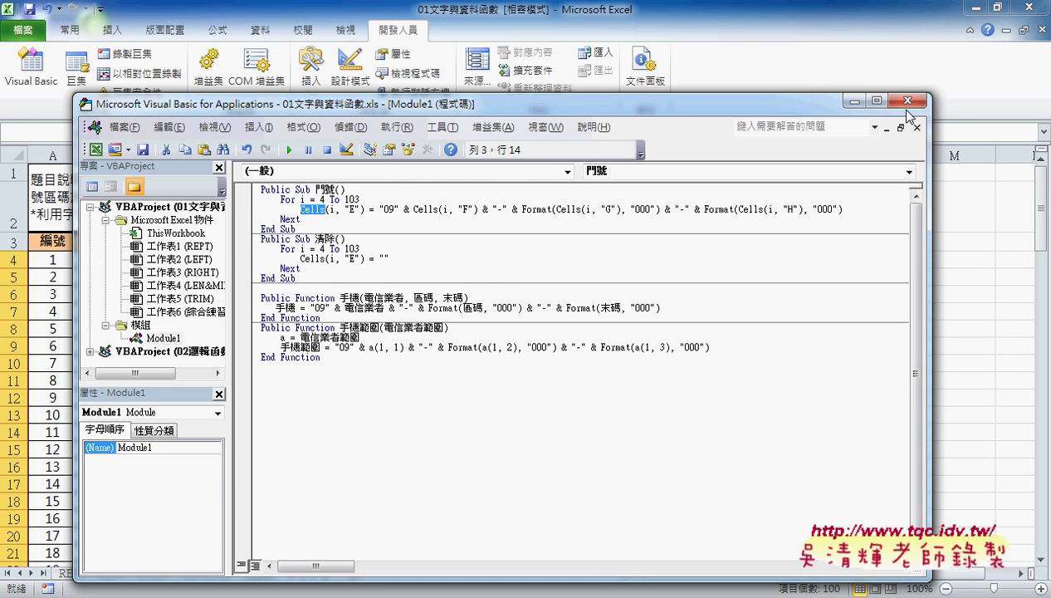
{"action": "left_click", "coordinate": [910, 100]}
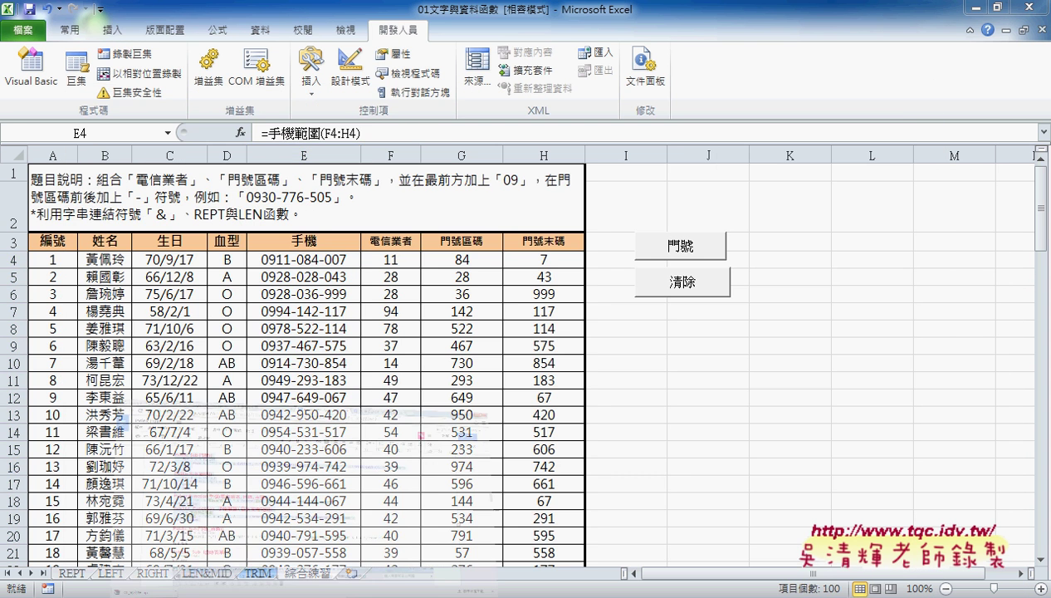
In the browser's course forum, open the big-data query system topic and select its title
{"action": "key", "text": "alt+Tab"}
{"action": "left_click", "coordinate": [708, 12]}
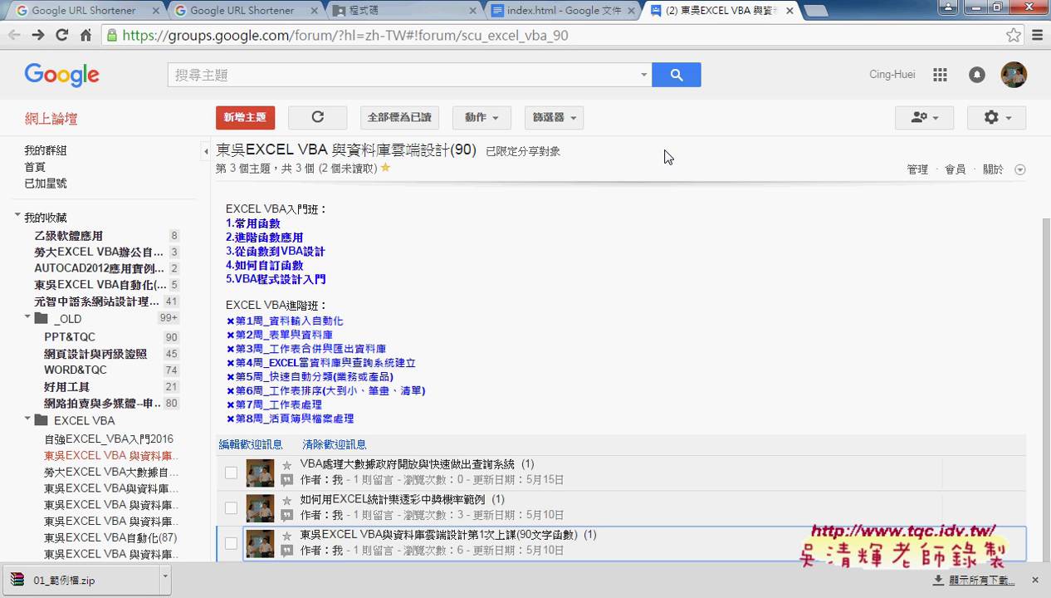
{"action": "left_click", "coordinate": [475, 470]}
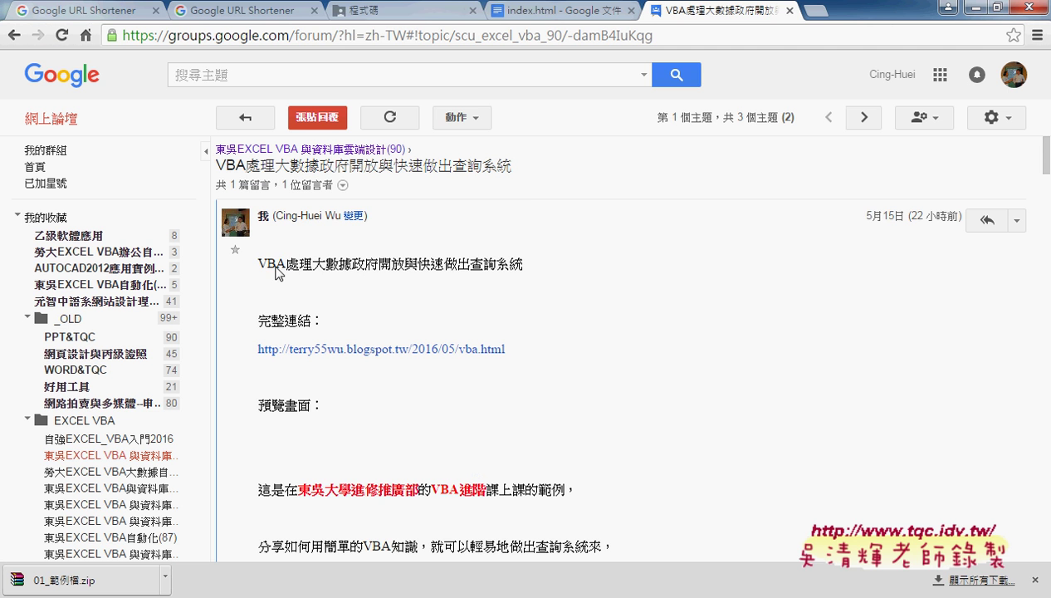
{"action": "left_click_drag", "start_coordinate": [258, 264], "coordinate": [511, 282]}
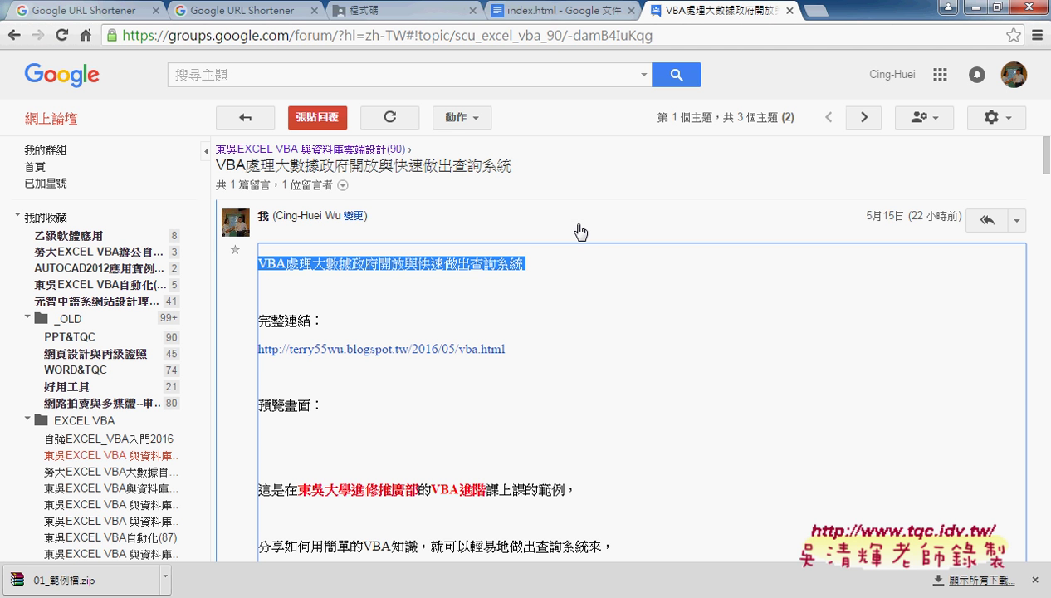
Open the linked VBA big-data blog article and select 實價登錄 in the step 01 heading
{"action": "left_click", "coordinate": [474, 349]}
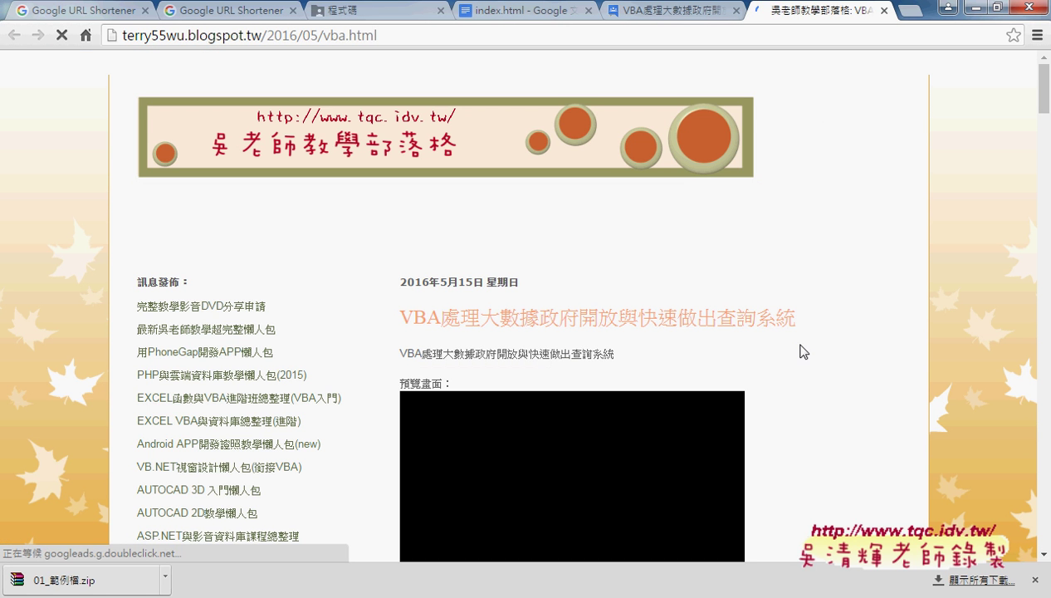
{"action": "scroll", "coordinate": [810, 351], "scroll_direction": "down", "scroll_amount": 10}
{"action": "scroll", "coordinate": [816, 352], "scroll_direction": "down", "scroll_amount": 2}
{"action": "scroll", "coordinate": [816, 352], "scroll_direction": "down", "scroll_amount": 5}
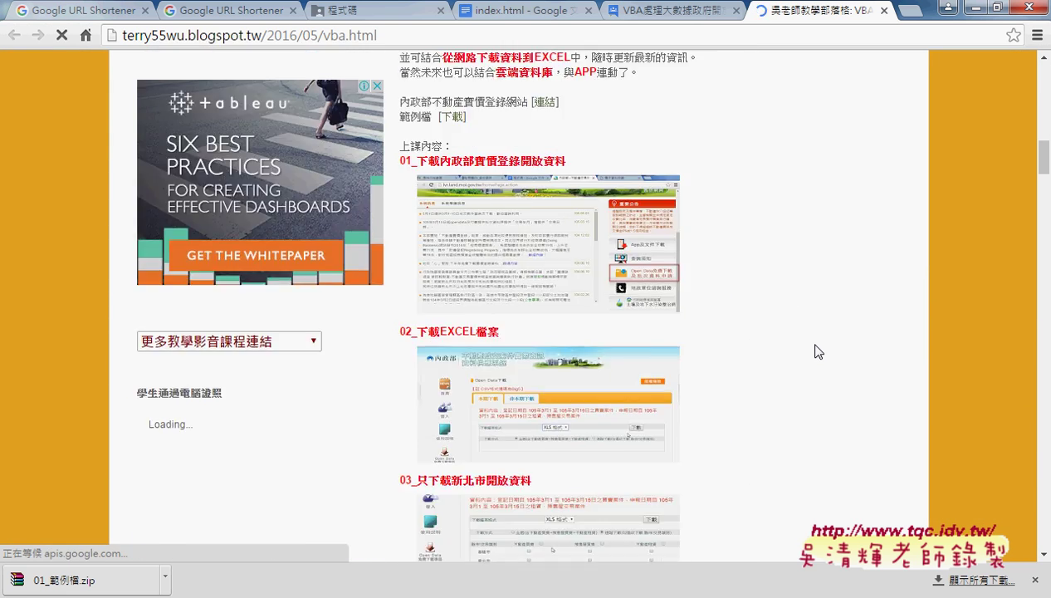
{"action": "scroll", "coordinate": [816, 352], "scroll_direction": "down", "scroll_amount": 2}
{"action": "scroll", "coordinate": [747, 259], "scroll_direction": "up", "scroll_amount": 2}
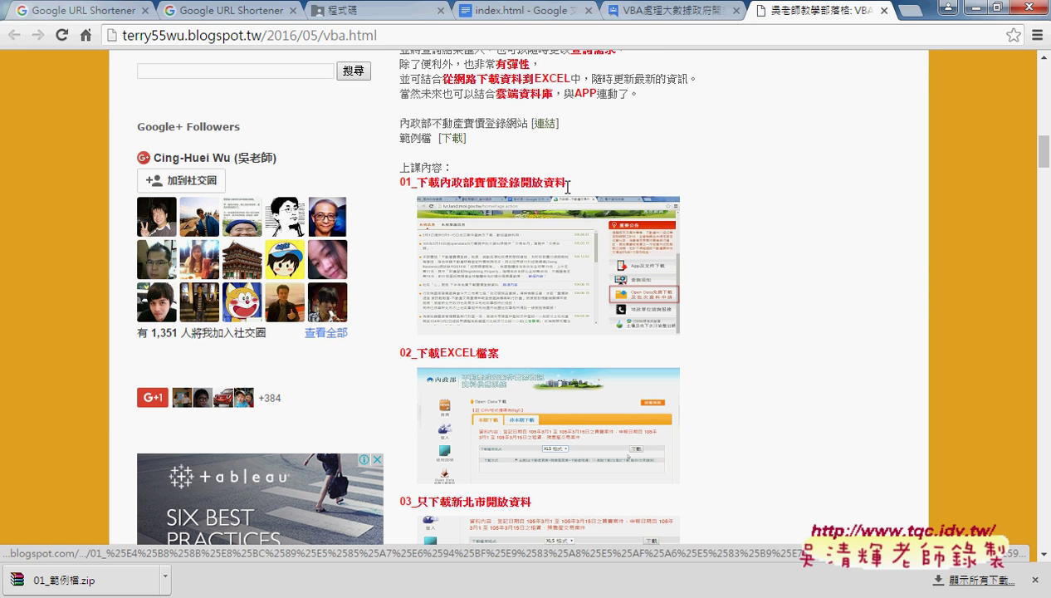
{"action": "mouse_move", "coordinate": [569, 184]}
{"action": "left_mouse_down"}
{"action": "mouse_move", "coordinate": [478, 183]}
{"action": "mouse_move", "coordinate": [521, 181]}
{"action": "left_mouse_up"}
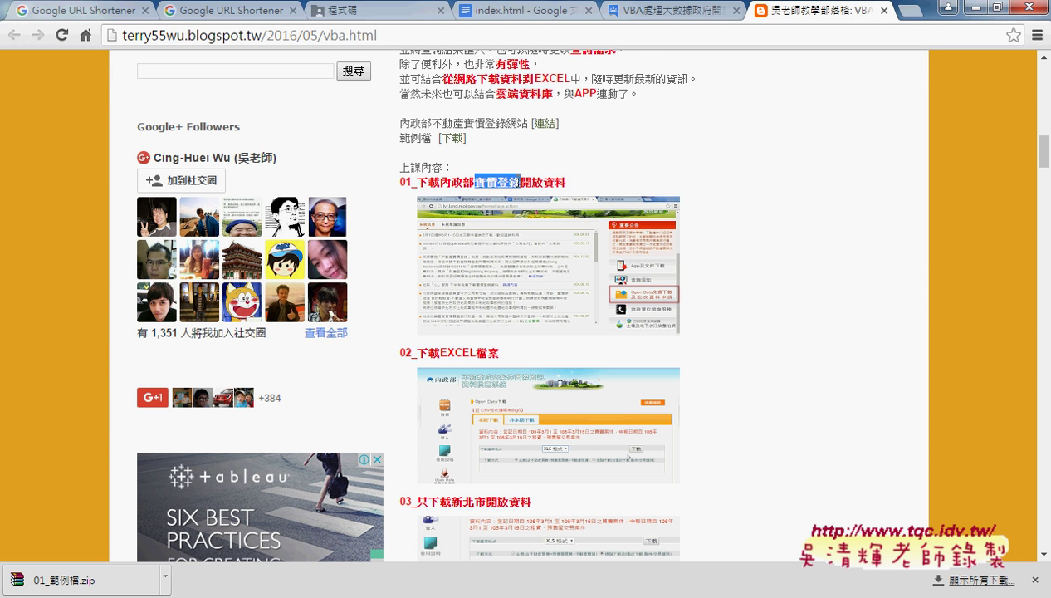
Search Google for 實價登錄 and open the lvr.land.moi.gov.tw real-price site
{"action": "right_click", "coordinate": [516, 179]}
{"action": "left_click", "coordinate": [586, 207]}
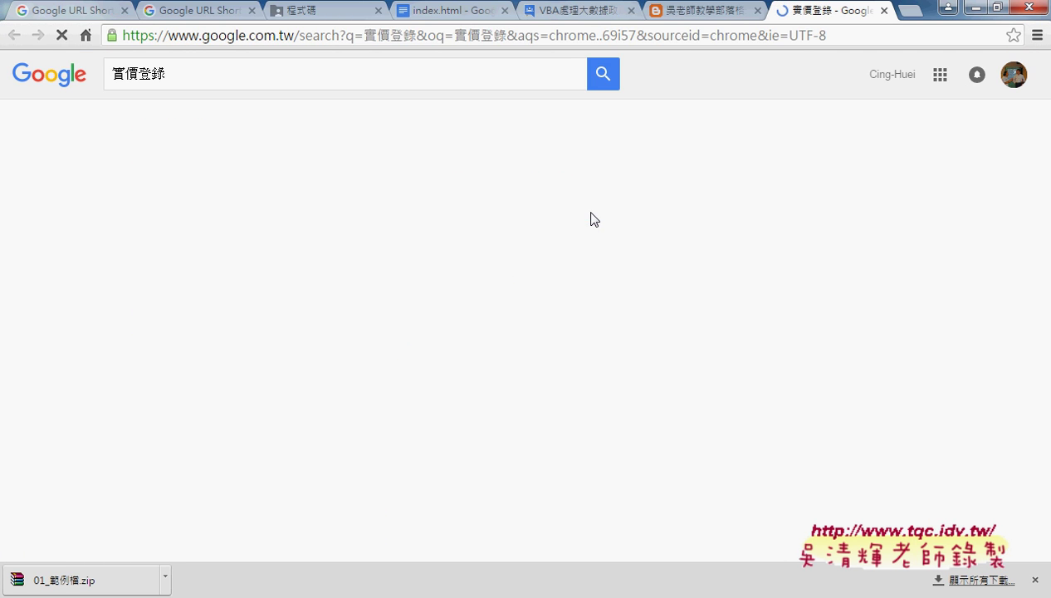
{"action": "left_click", "coordinate": [292, 202]}
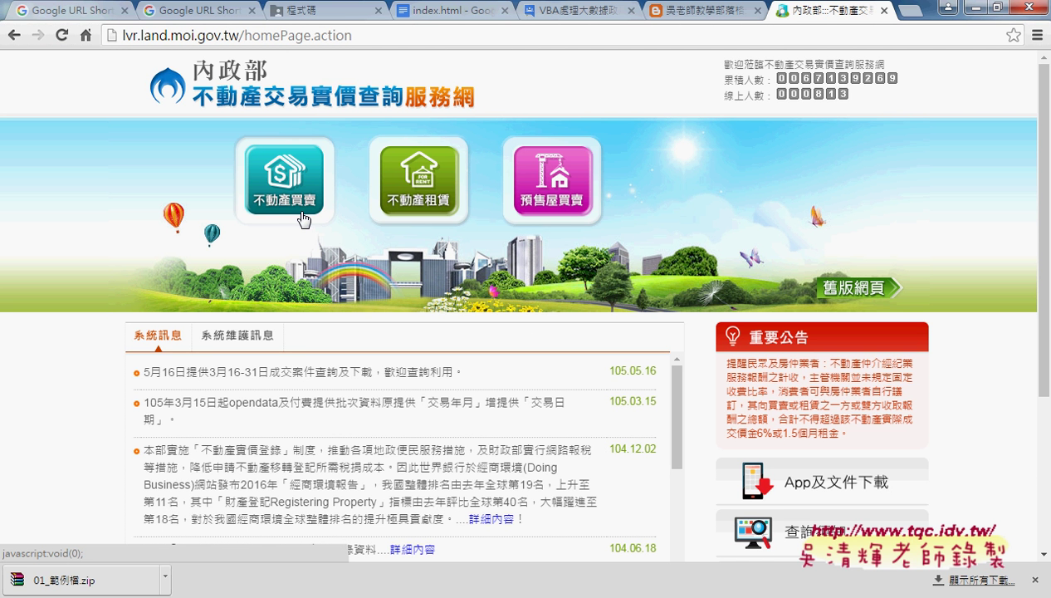
{"action": "scroll", "coordinate": [302, 220], "scroll_direction": "down", "scroll_amount": 2}
{"action": "scroll", "coordinate": [301, 220], "scroll_direction": "down", "scroll_amount": 1}
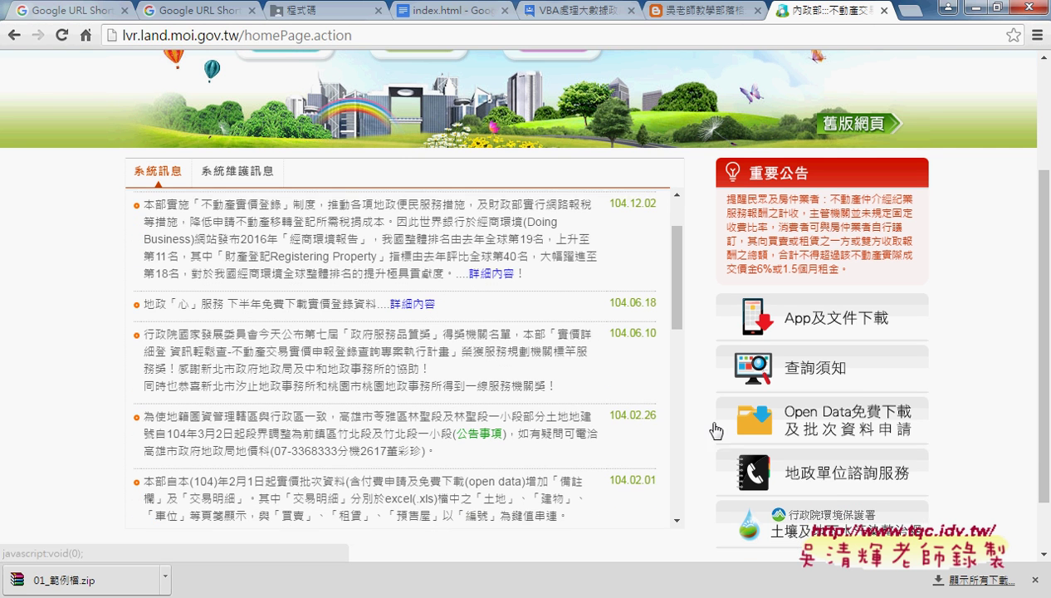
Download the 新北市 不動產買賣 Open Data in XLS 格式 via 進階下載
{"action": "left_click", "coordinate": [840, 426]}
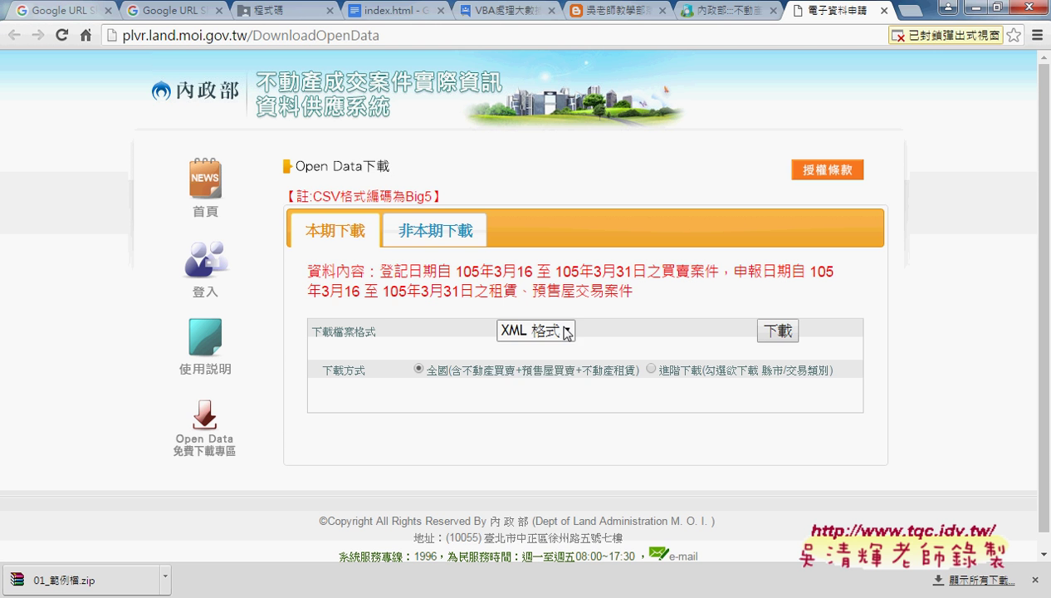
{"action": "left_click", "coordinate": [560, 331]}
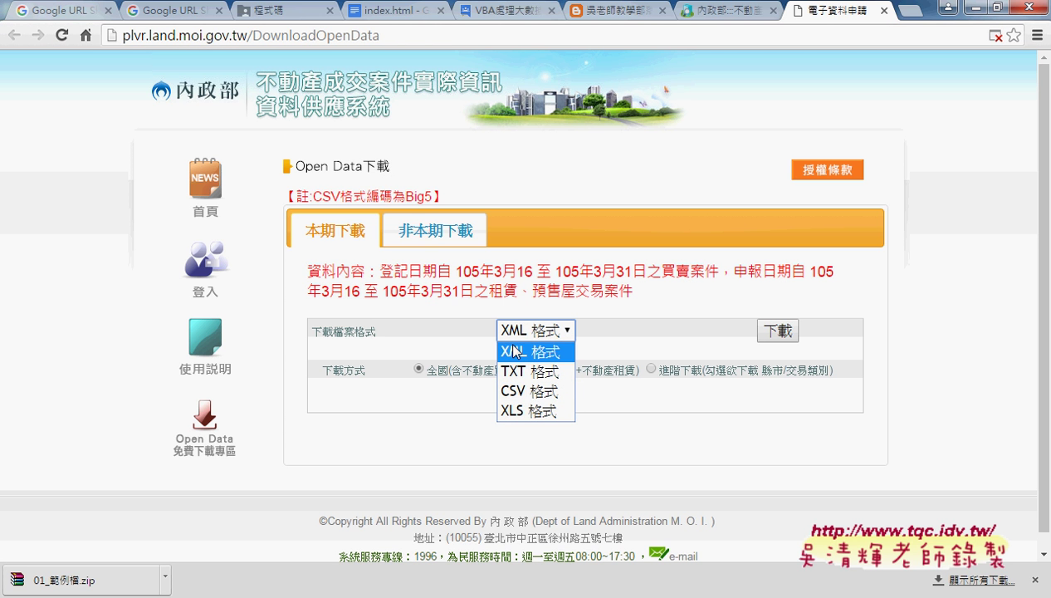
{"action": "left_click", "coordinate": [536, 412]}
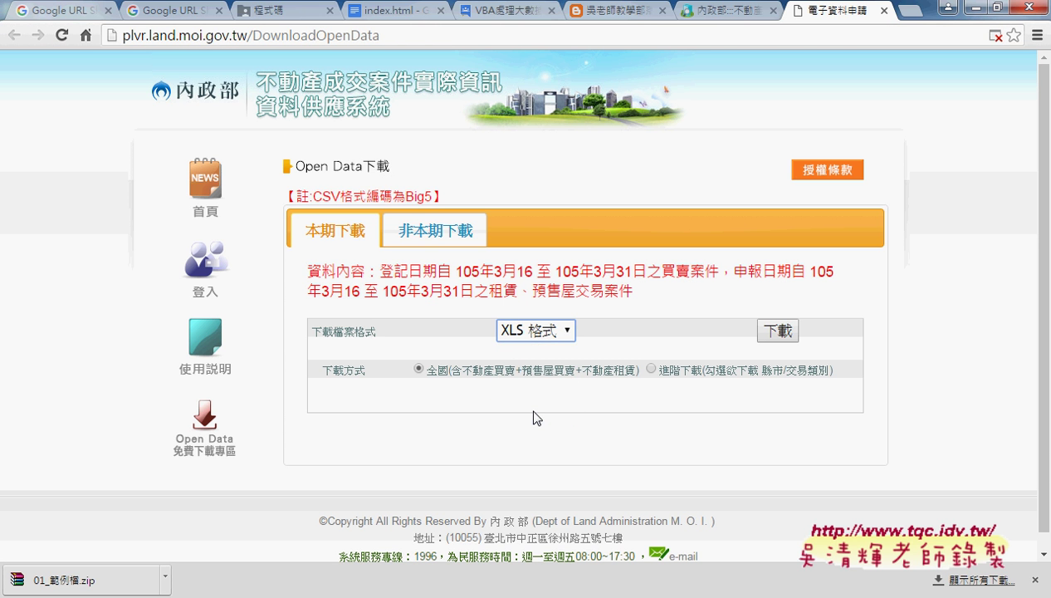
{"action": "left_click", "coordinate": [651, 370]}
{"action": "scroll", "coordinate": [660, 374], "scroll_direction": "down", "scroll_amount": 2}
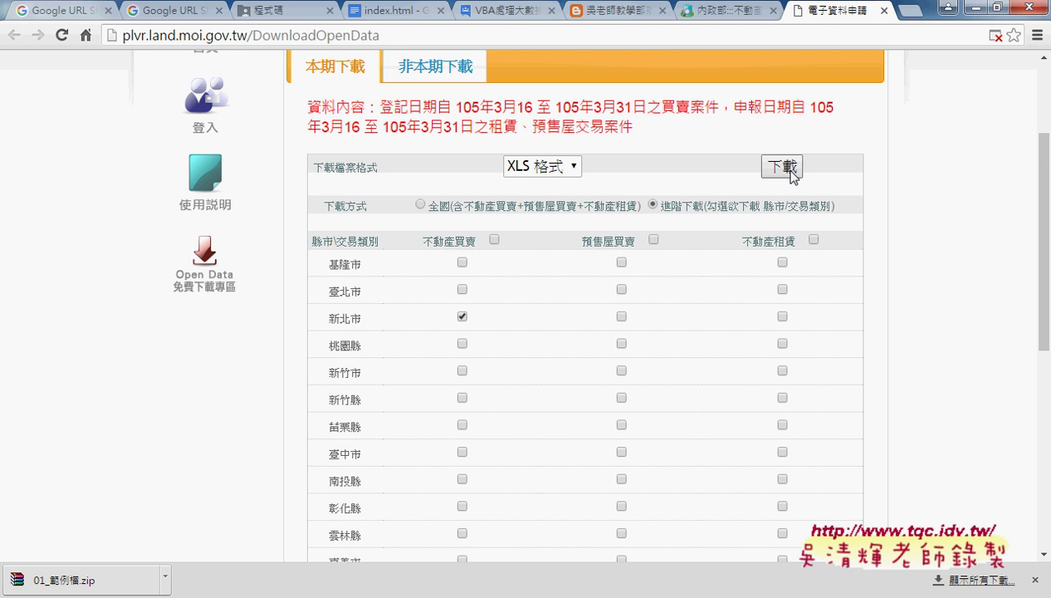
{"action": "left_click", "coordinate": [791, 169]}
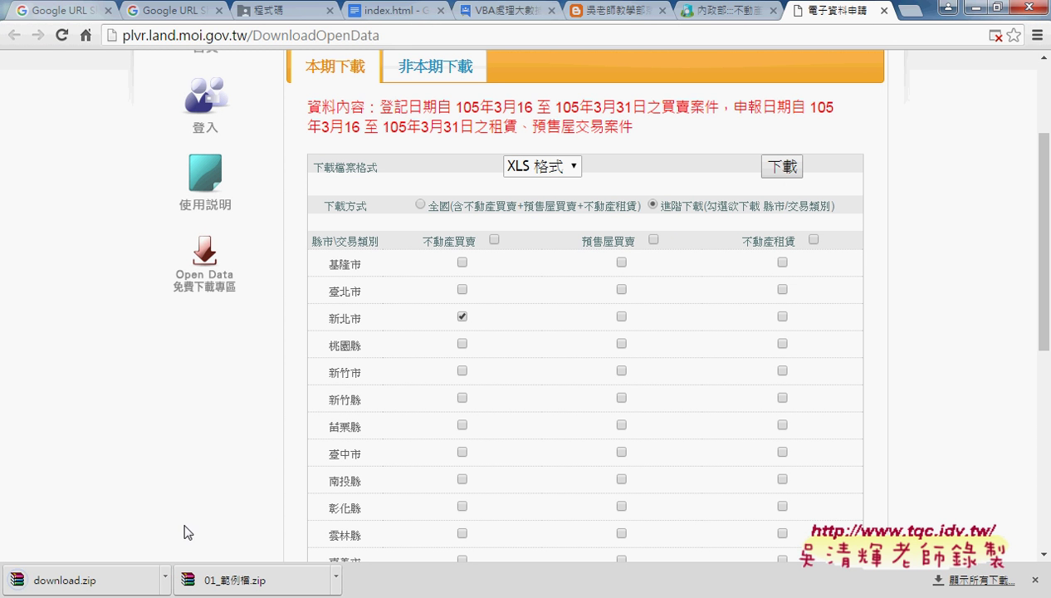
Show download.zip in its folder and extract the archive
{"action": "left_click", "coordinate": [165, 579]}
{"action": "left_click", "coordinate": [208, 531]}
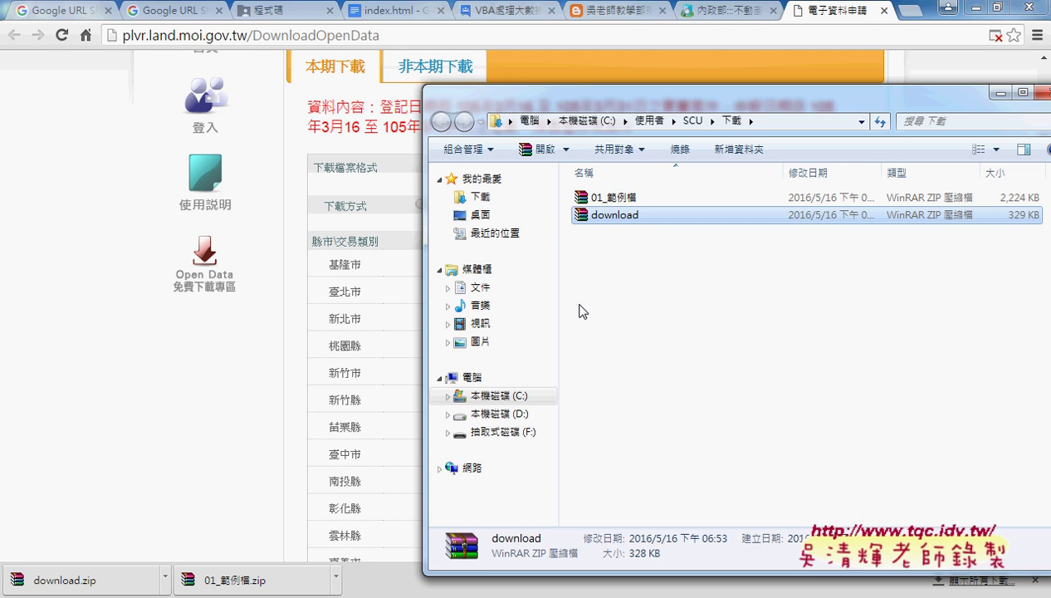
{"action": "right_click", "coordinate": [615, 217]}
{"action": "left_click", "coordinate": [656, 282]}
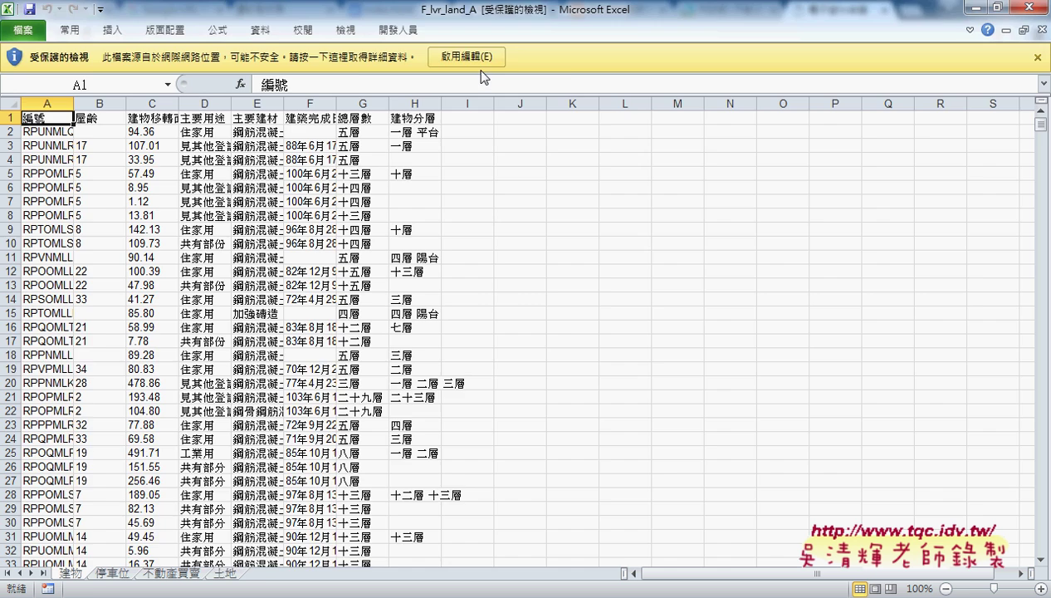
Enable editing in F_lvr_land_A, go to the 不動產買賣 sheet, and widen column C for full addresses
{"action": "left_click", "coordinate": [477, 65]}
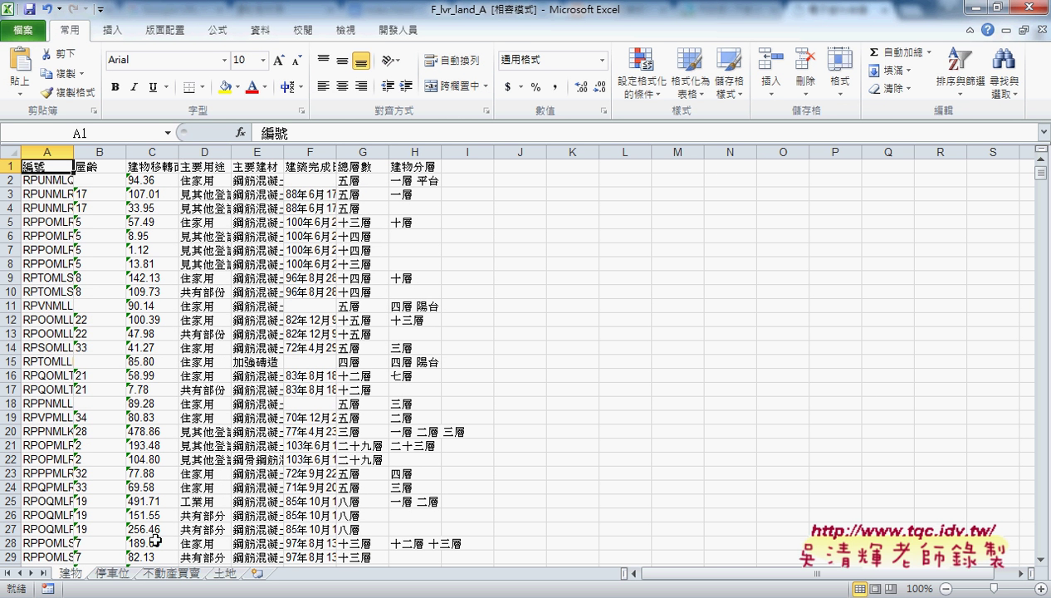
{"action": "left_click", "coordinate": [174, 573]}
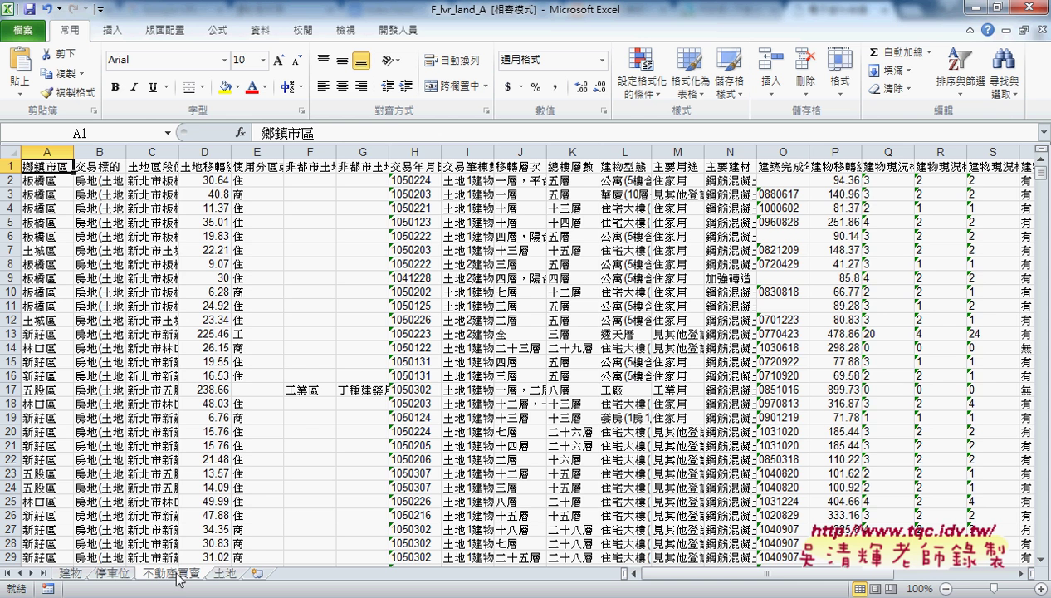
{"action": "left_click_drag", "start_coordinate": [179, 152], "coordinate": [421, 152]}
{"action": "left_click", "coordinate": [209, 186]}
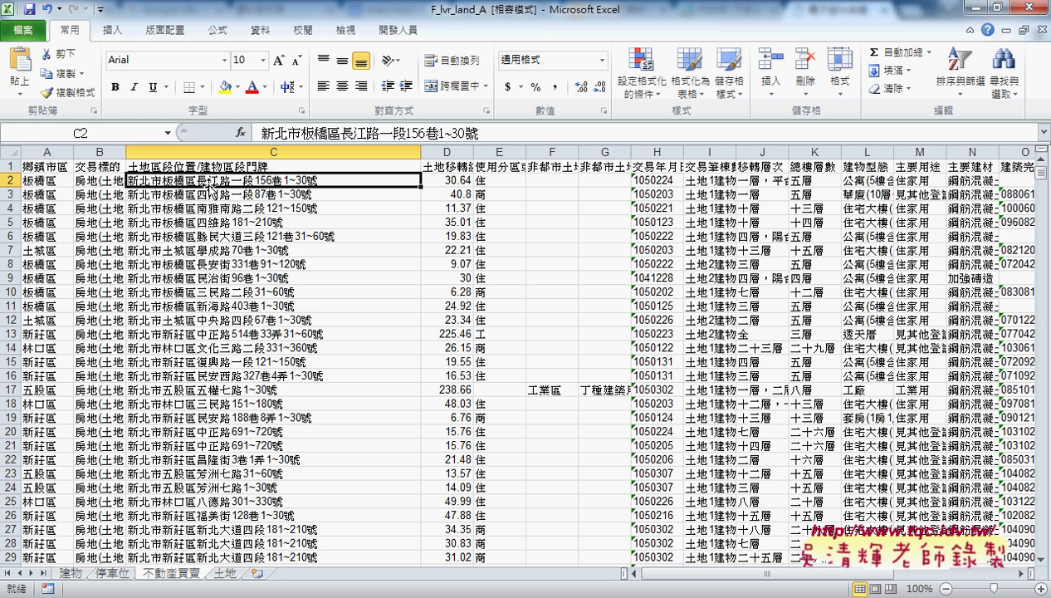
From 開發人員 > Visual Basic, insert a new module under F_lvr_land_A's ThisWorkbook
{"action": "left_click", "coordinate": [409, 31]}
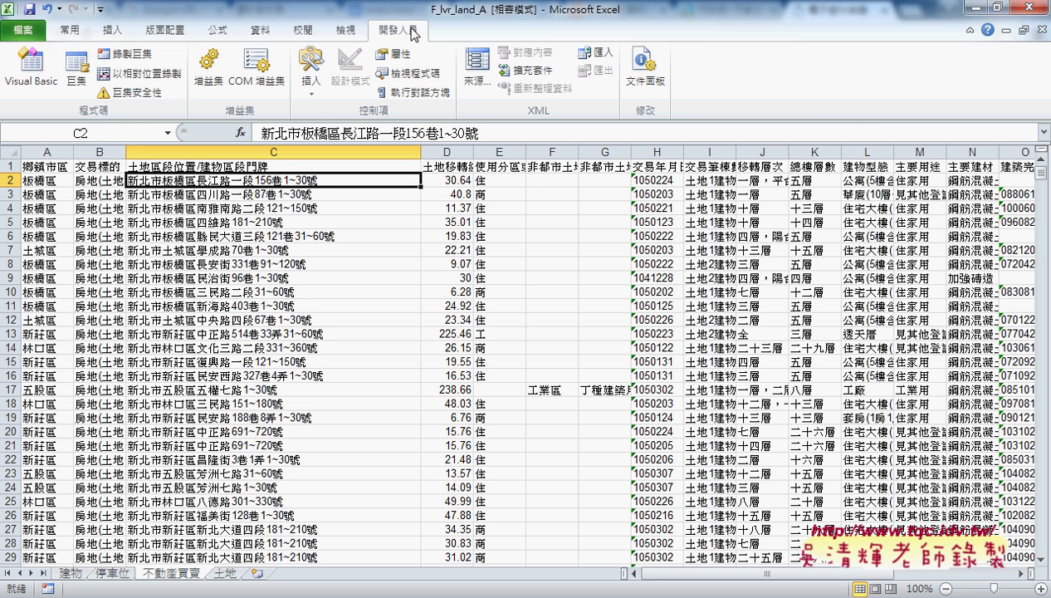
{"action": "left_click", "coordinate": [23, 97]}
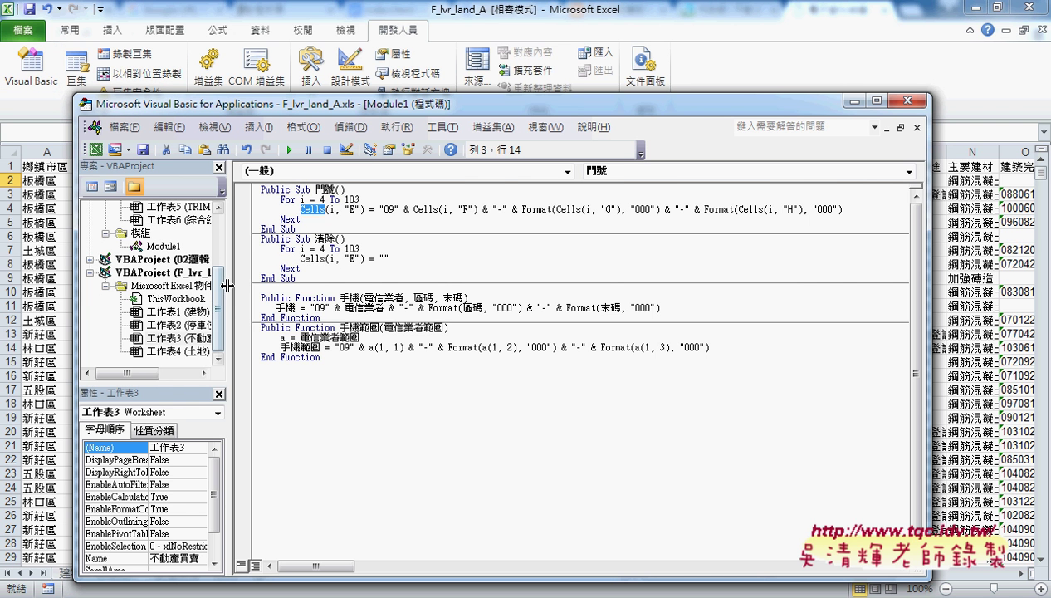
{"action": "left_click_drag", "start_coordinate": [226, 291], "coordinate": [326, 295]}
{"action": "left_click", "coordinate": [309, 288]}
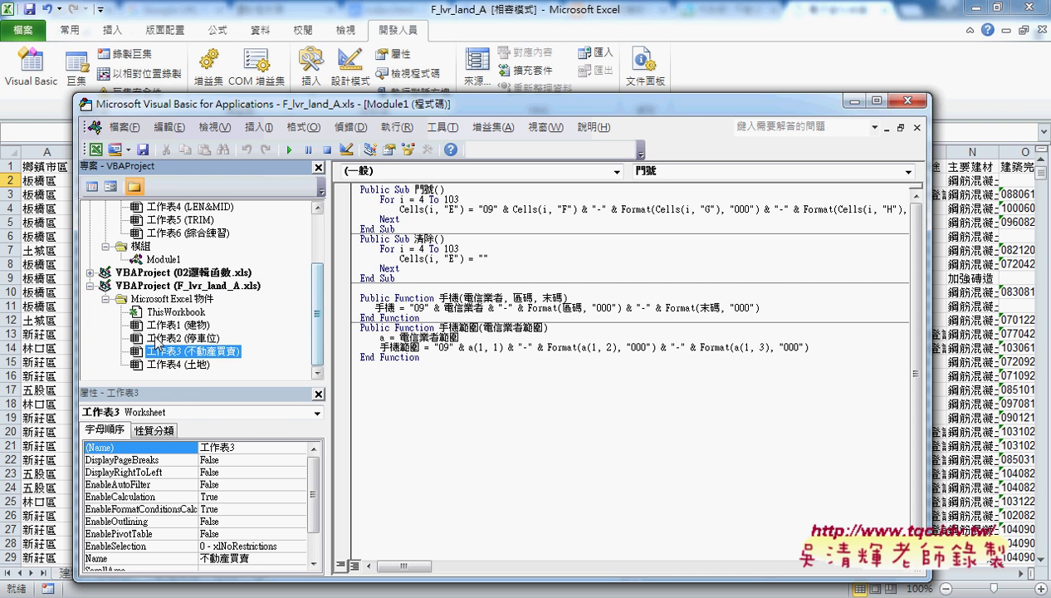
{"action": "right_click", "coordinate": [196, 316]}
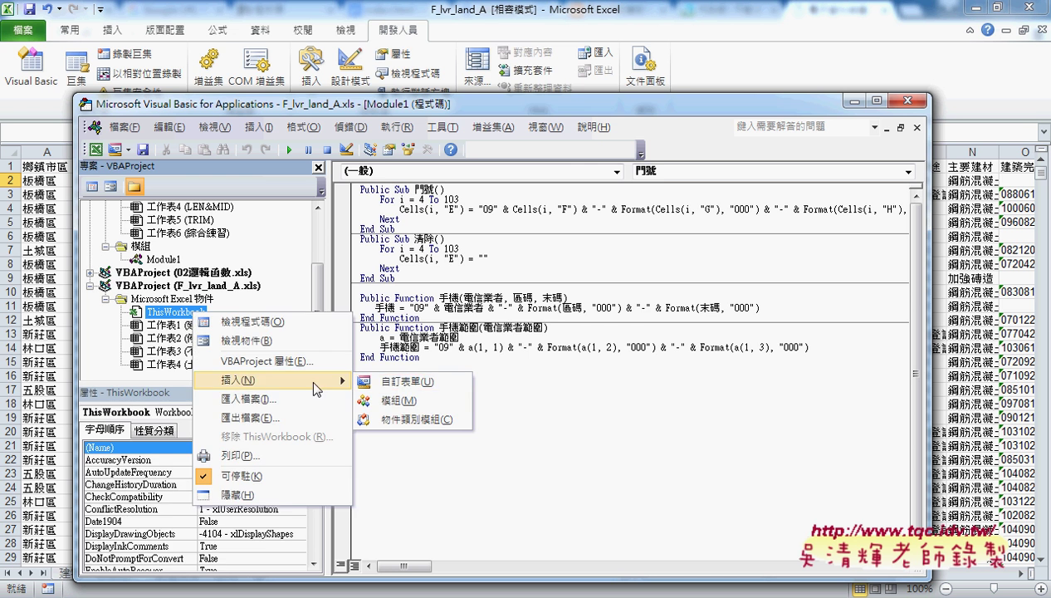
{"action": "left_click", "coordinate": [410, 398]}
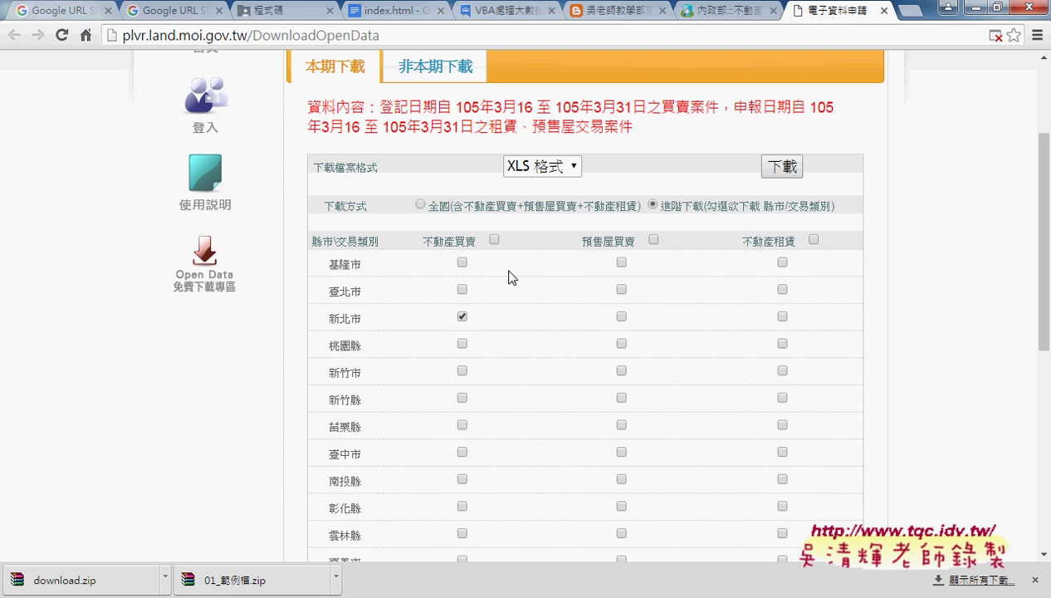
On the blog post, scroll to the 程式碼 section and select the Sub 篩選地址() line
{"action": "left_click", "coordinate": [615, 11]}
{"action": "scroll", "coordinate": [765, 325], "scroll_direction": "down", "scroll_amount": 4}
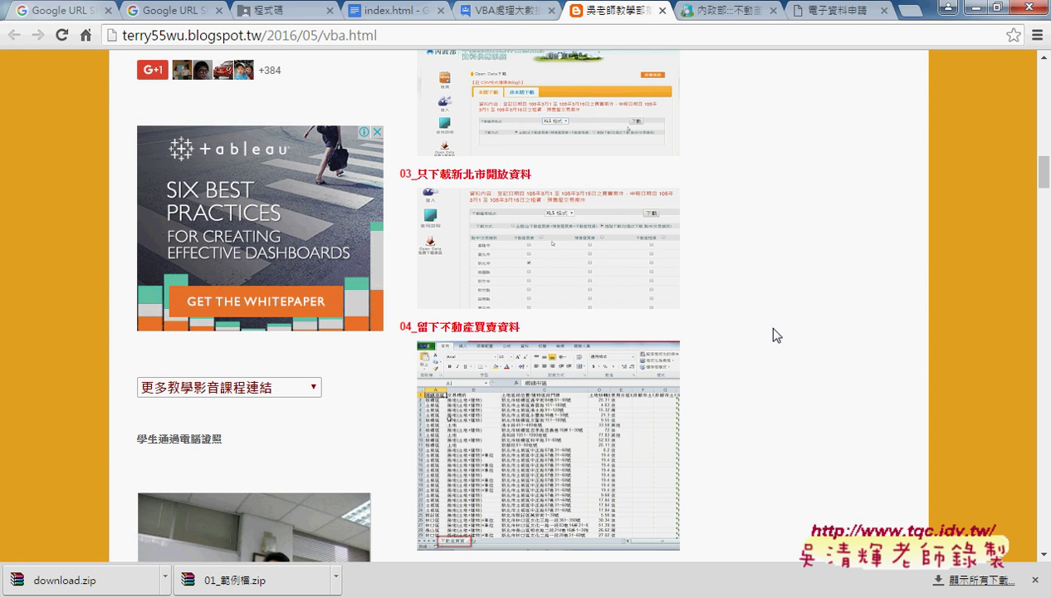
{"action": "scroll", "coordinate": [765, 324], "scroll_direction": "up", "scroll_amount": 4}
{"action": "scroll", "coordinate": [765, 324], "scroll_direction": "down", "scroll_amount": 5}
{"action": "scroll", "coordinate": [773, 332], "scroll_direction": "down", "scroll_amount": 8}
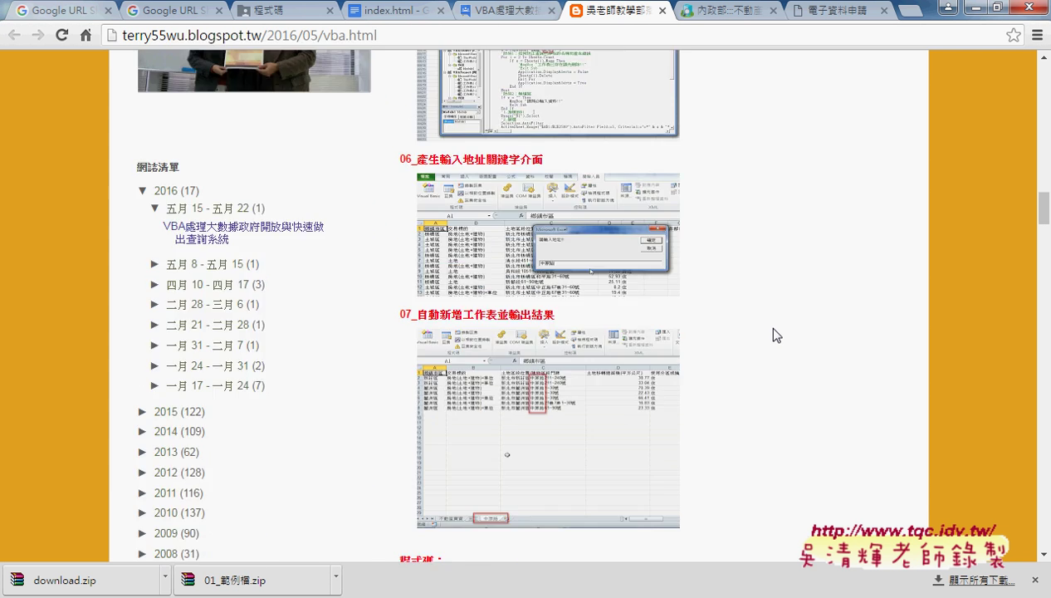
{"action": "scroll", "coordinate": [773, 332], "scroll_direction": "down", "scroll_amount": 3}
{"action": "scroll", "coordinate": [764, 365], "scroll_direction": "down", "scroll_amount": 2}
{"action": "scroll", "coordinate": [795, 442], "scroll_direction": "up", "scroll_amount": 3}
{"action": "scroll", "coordinate": [795, 443], "scroll_direction": "up", "scroll_amount": 1}
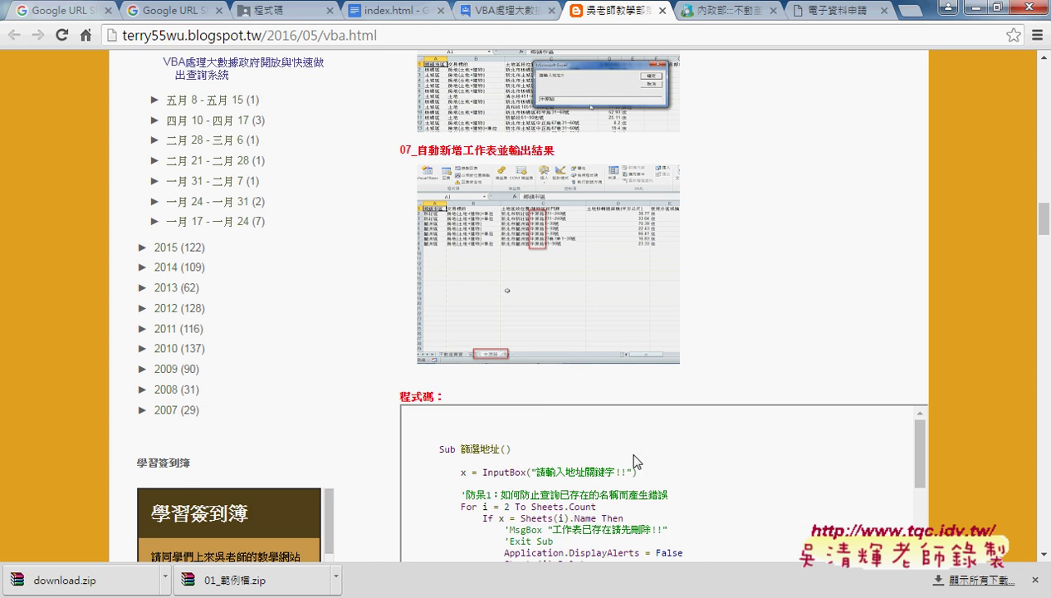
{"action": "scroll", "coordinate": [705, 349], "scroll_direction": "down", "scroll_amount": 3}
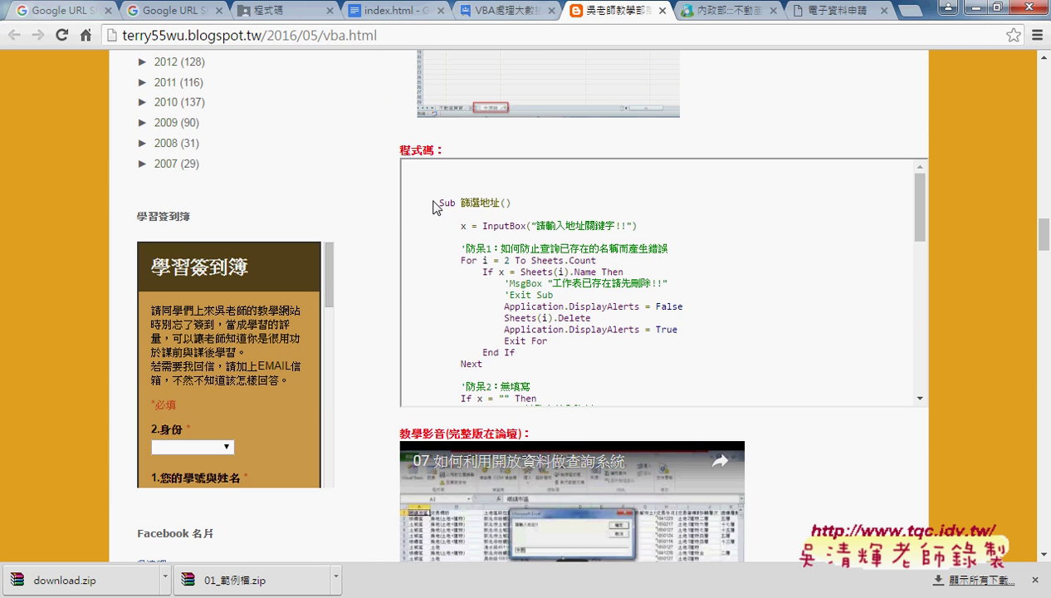
{"action": "left_click_drag", "start_coordinate": [438, 203], "coordinate": [511, 225]}
{"action": "left_click", "coordinate": [453, 207]}
{"action": "double_click", "coordinate": [451, 204]}
{"action": "left_click_drag", "start_coordinate": [463, 203], "coordinate": [497, 203]}
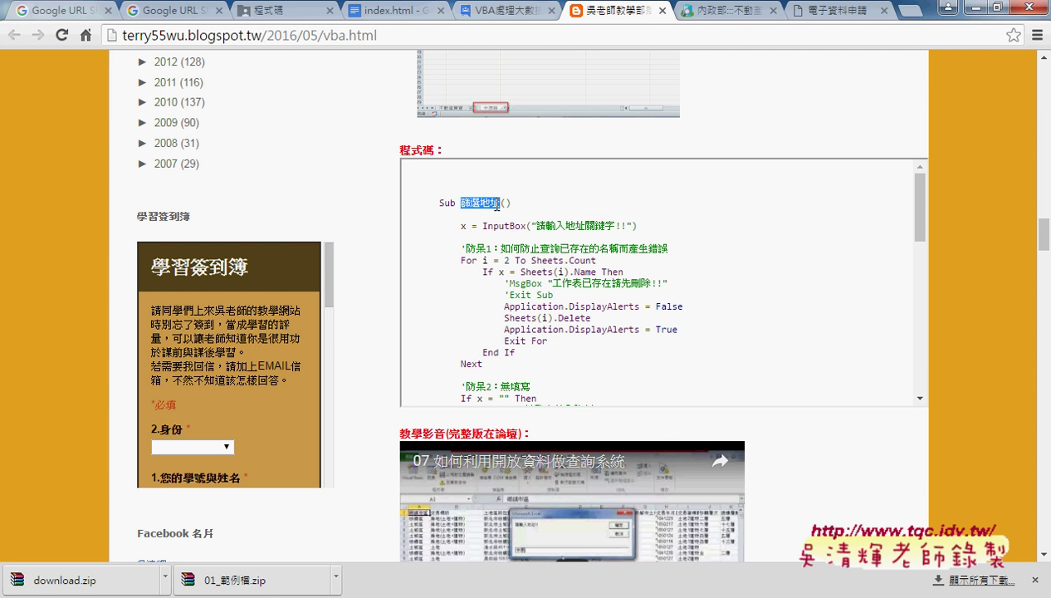
Select the whole 篩選地址 macro from Sub 篩選地址() down to End Sub
{"action": "scroll", "coordinate": [502, 204], "scroll_direction": "down", "scroll_amount": 3}
{"action": "scroll", "coordinate": [502, 207], "scroll_direction": "down", "scroll_amount": 3}
{"action": "scroll", "coordinate": [505, 224], "scroll_direction": "down", "scroll_amount": 3}
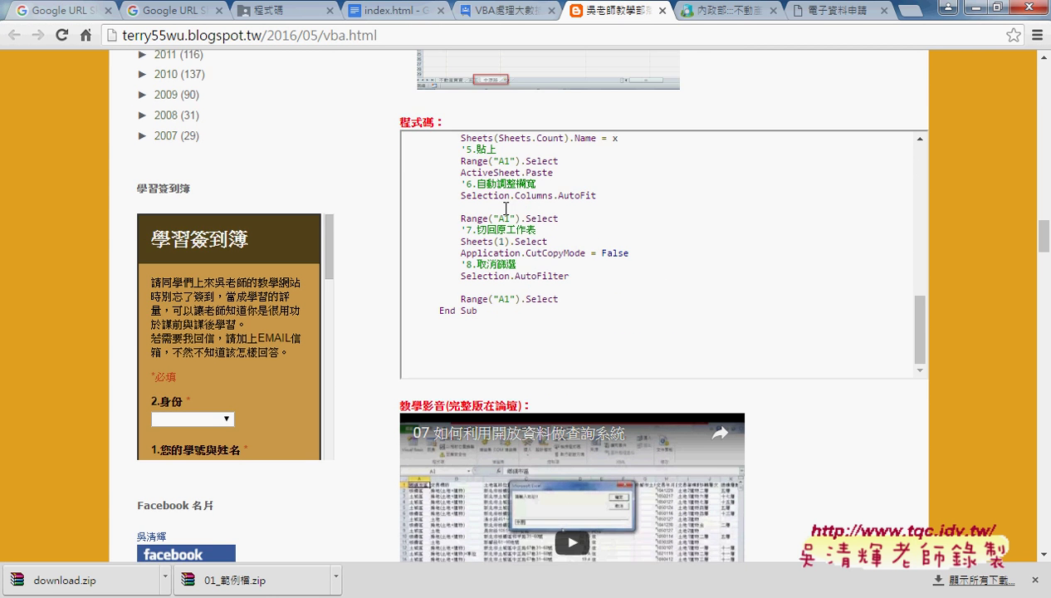
{"action": "scroll", "coordinate": [506, 243], "scroll_direction": "up", "scroll_amount": 5}
{"action": "scroll", "coordinate": [507, 242], "scroll_direction": "up", "scroll_amount": 5}
{"action": "scroll", "coordinate": [436, 164], "scroll_direction": "up", "scroll_amount": 5}
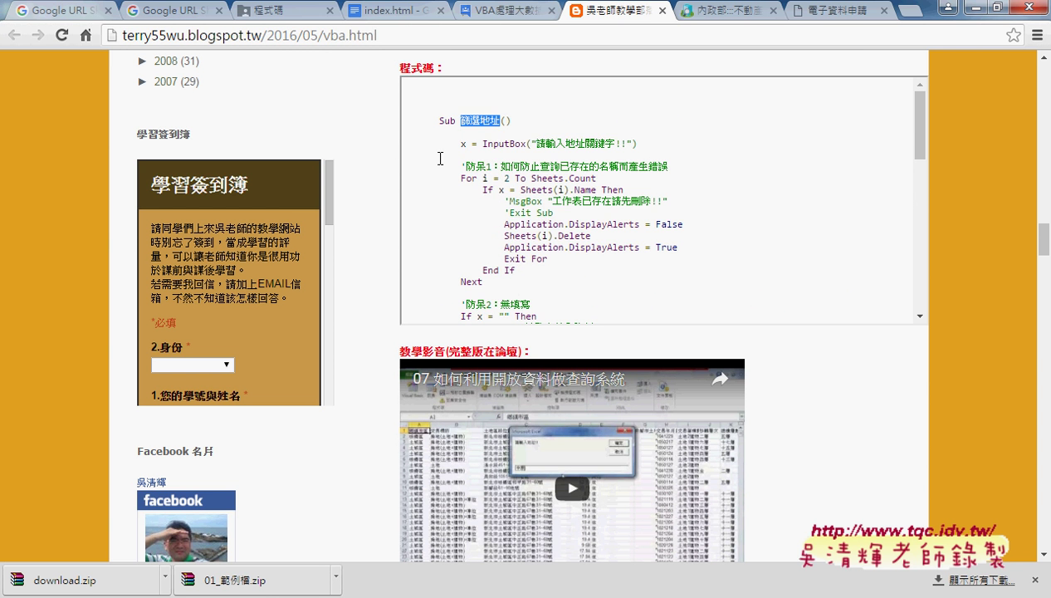
{"action": "left_click_drag", "start_coordinate": [441, 121], "coordinate": [522, 359]}
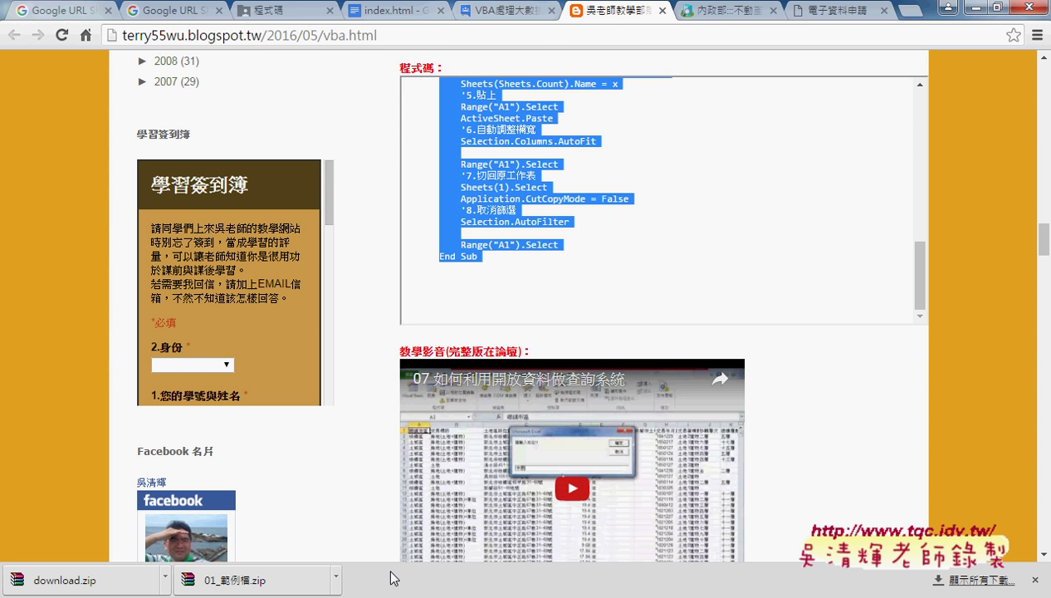
{"action": "left_click", "coordinate": [373, 597]}
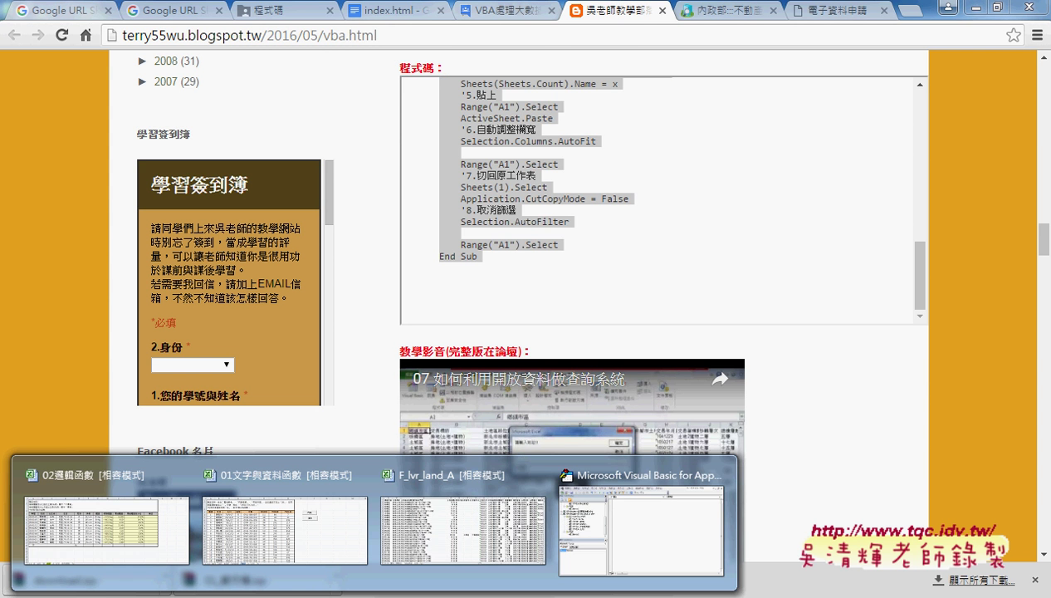
Paste the 篩選地址 macro code into F_lvr_land_A's Module1, then return to the workbook
{"action": "left_click", "coordinate": [628, 536]}
{"action": "left_click", "coordinate": [180, 264]}
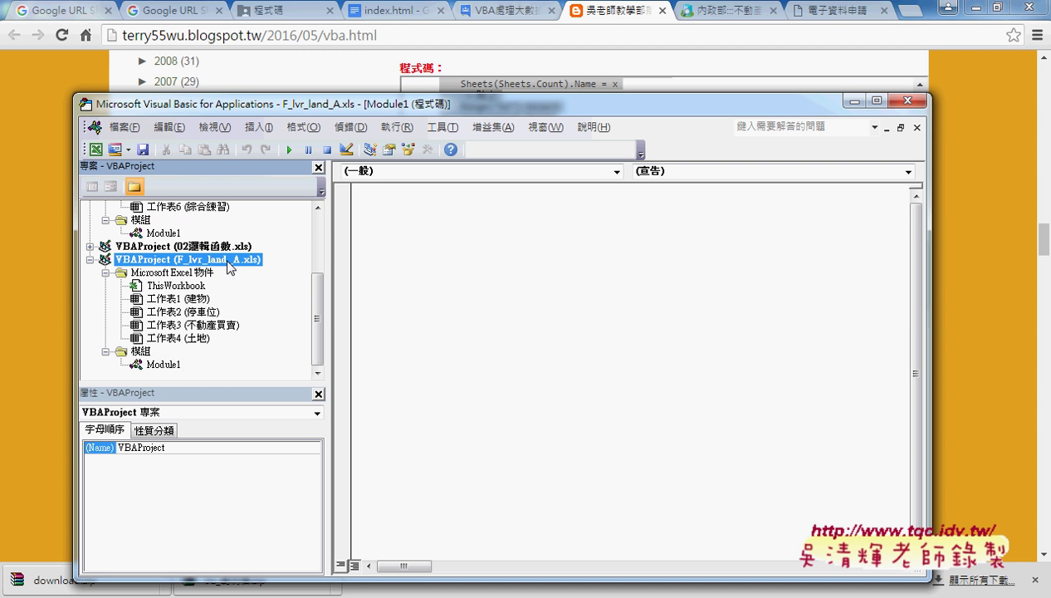
{"action": "left_click", "coordinate": [172, 364]}
{"action": "left_click", "coordinate": [488, 267]}
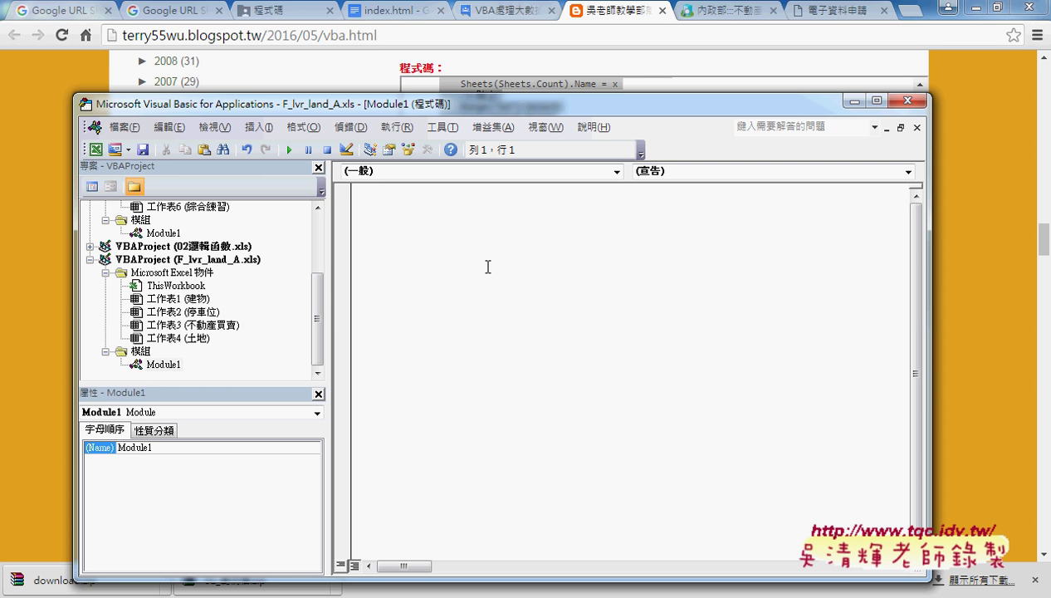
{"action": "key", "text": "ctrl+v"}
{"action": "scroll", "coordinate": [482, 261], "scroll_direction": "up", "scroll_amount": 1}
{"action": "scroll", "coordinate": [476, 254], "scroll_direction": "up", "scroll_amount": 6}
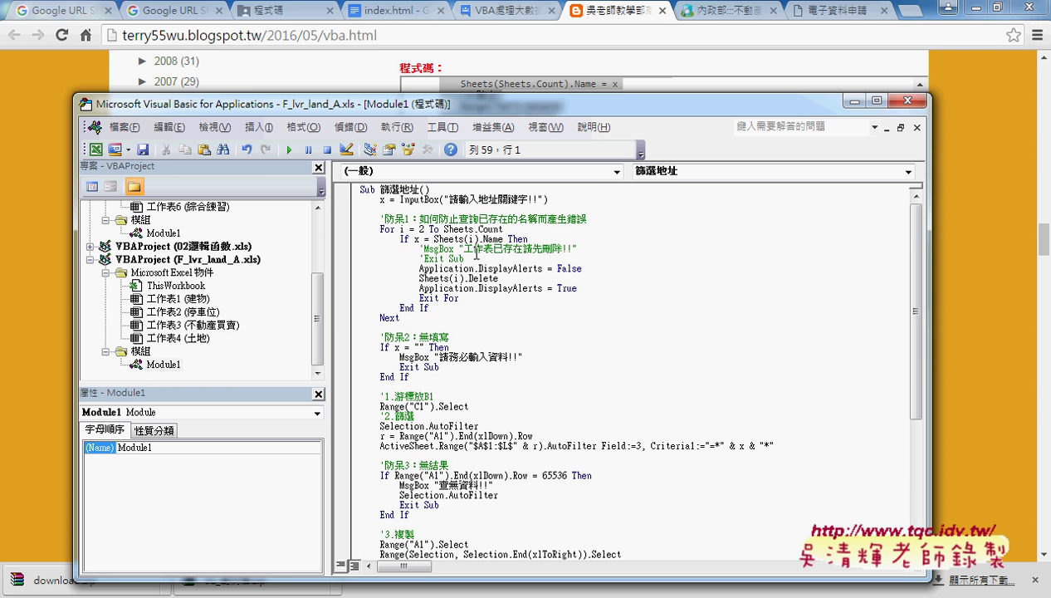
{"action": "left_click_drag", "start_coordinate": [381, 192], "coordinate": [421, 190]}
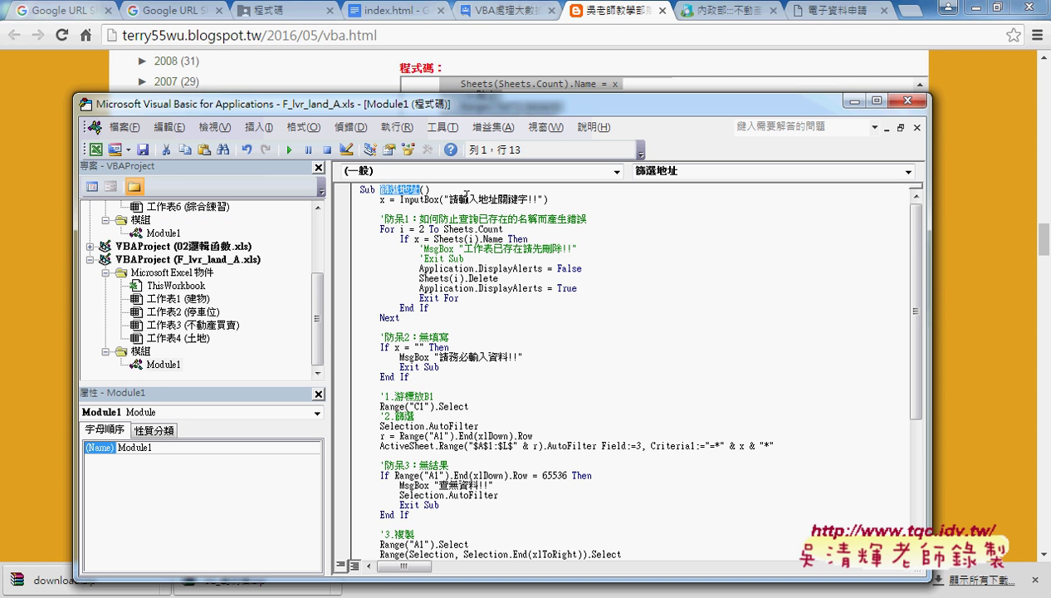
{"action": "key", "text": "alt+Tab"}
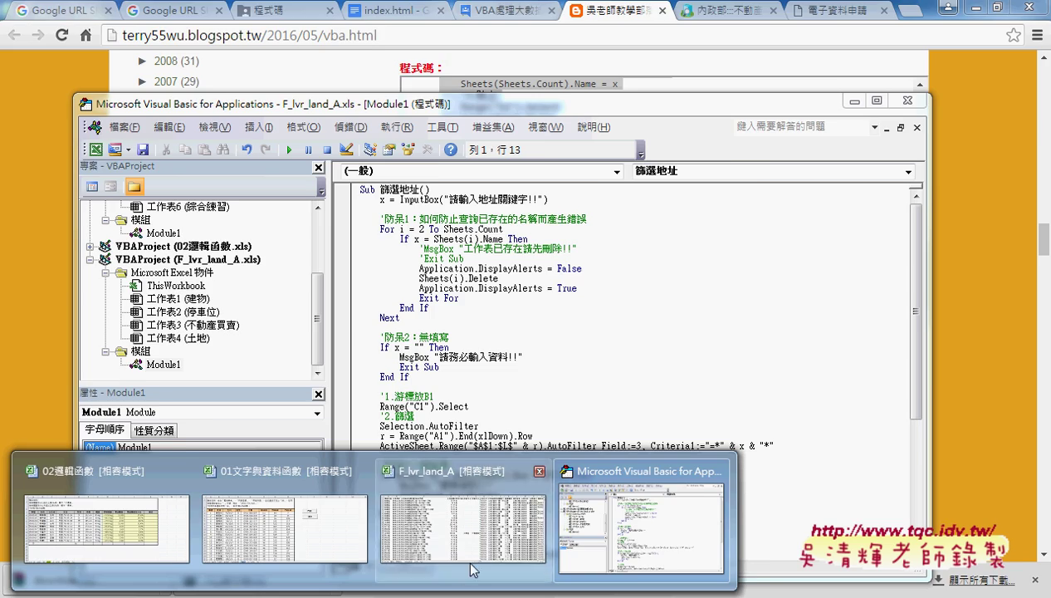
{"action": "left_click", "coordinate": [472, 548]}
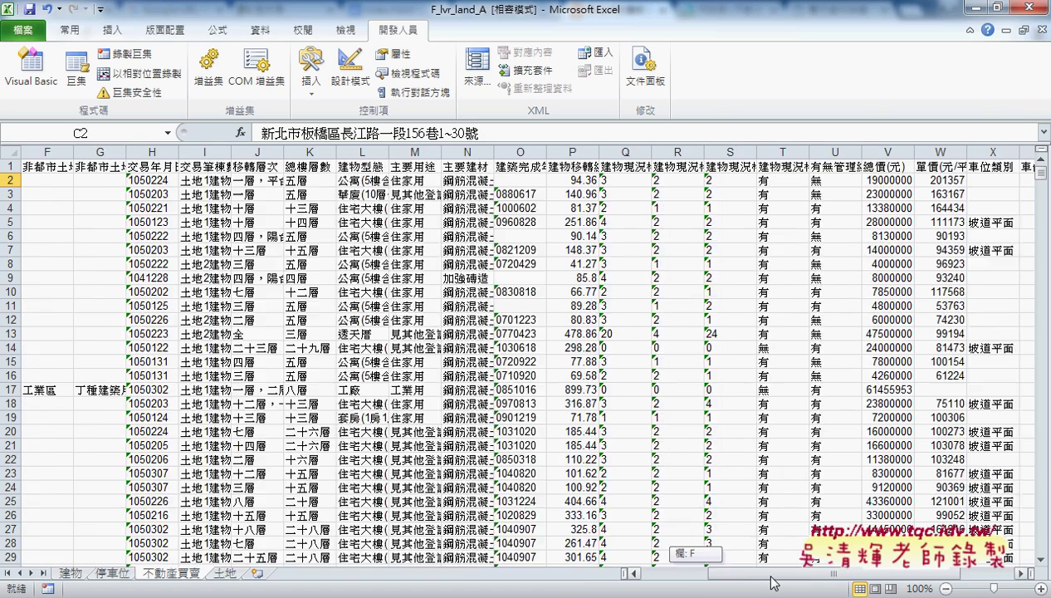
{"action": "left_click_drag", "start_coordinate": [689, 572], "coordinate": [830, 572]}
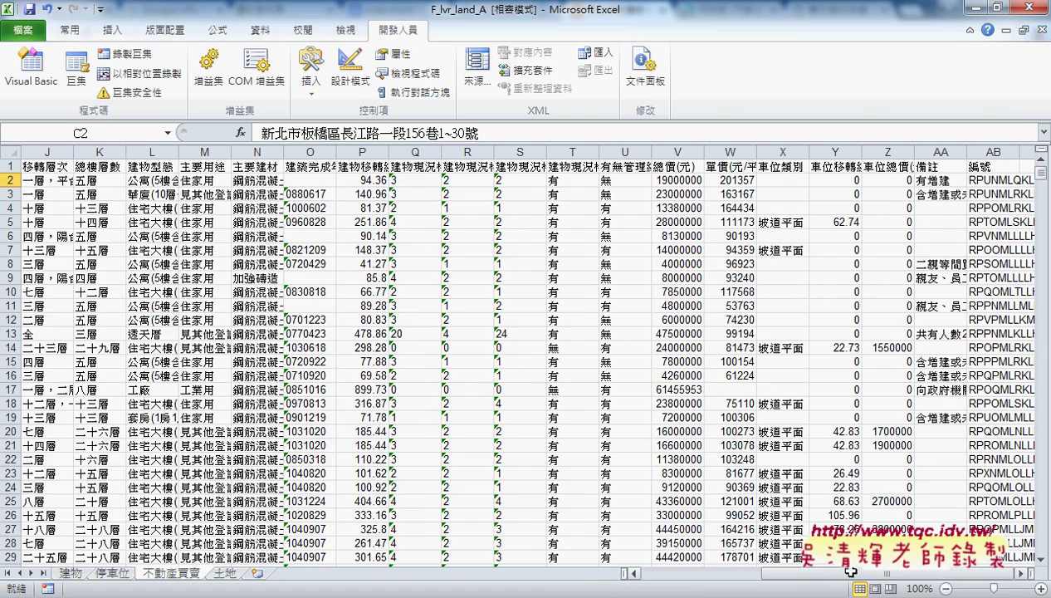
{"action": "left_click", "coordinate": [1026, 573]}
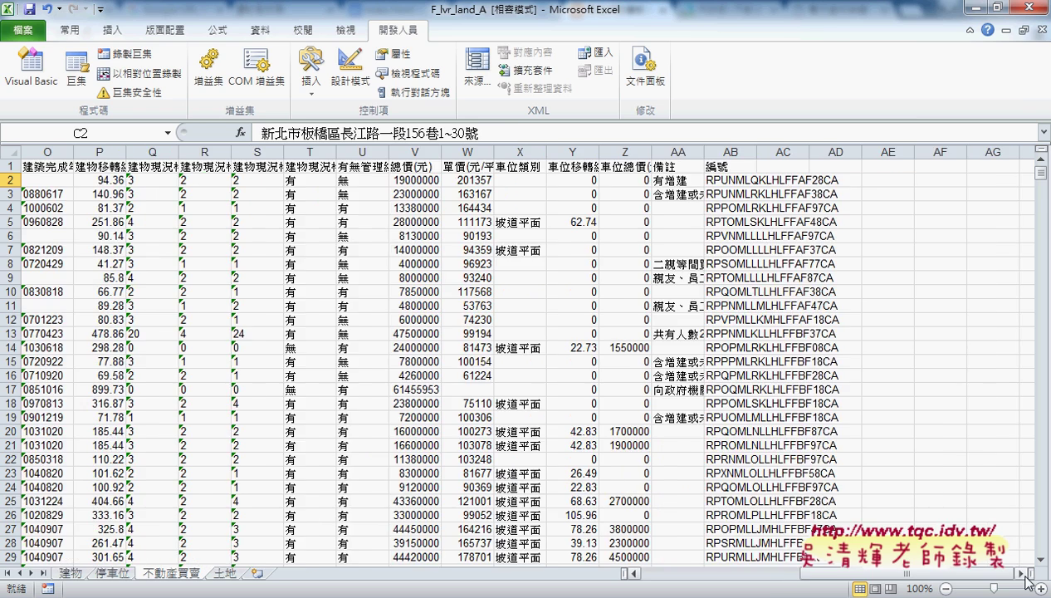
{"action": "left_click_drag", "start_coordinate": [906, 573], "coordinate": [656, 573]}
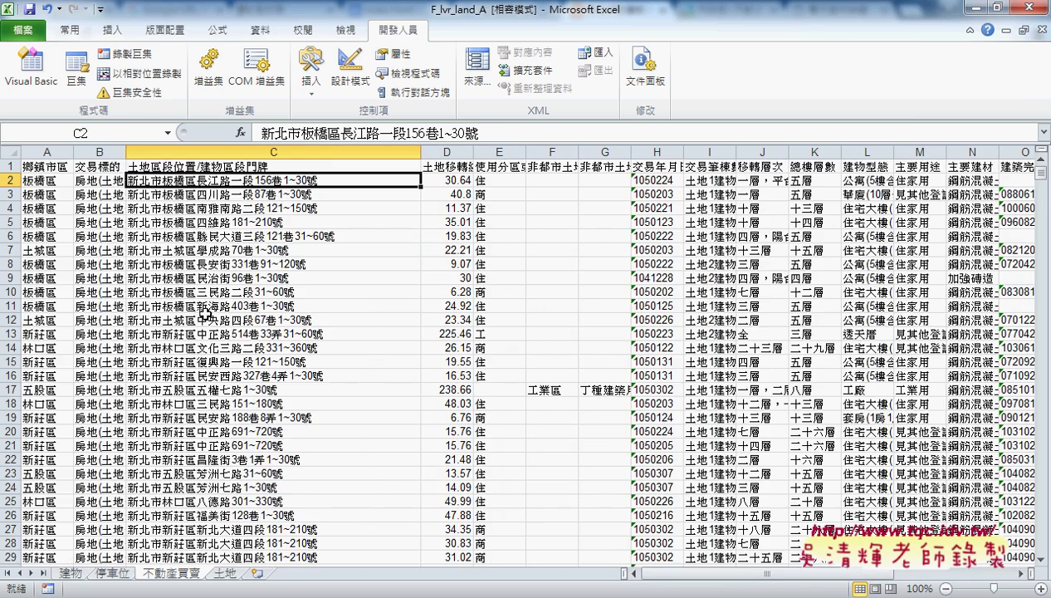
Through More Commands > Macros, add 篩選地址 to the Quick Access Toolbar and confirm with OK
{"action": "left_click", "coordinate": [100, 10]}
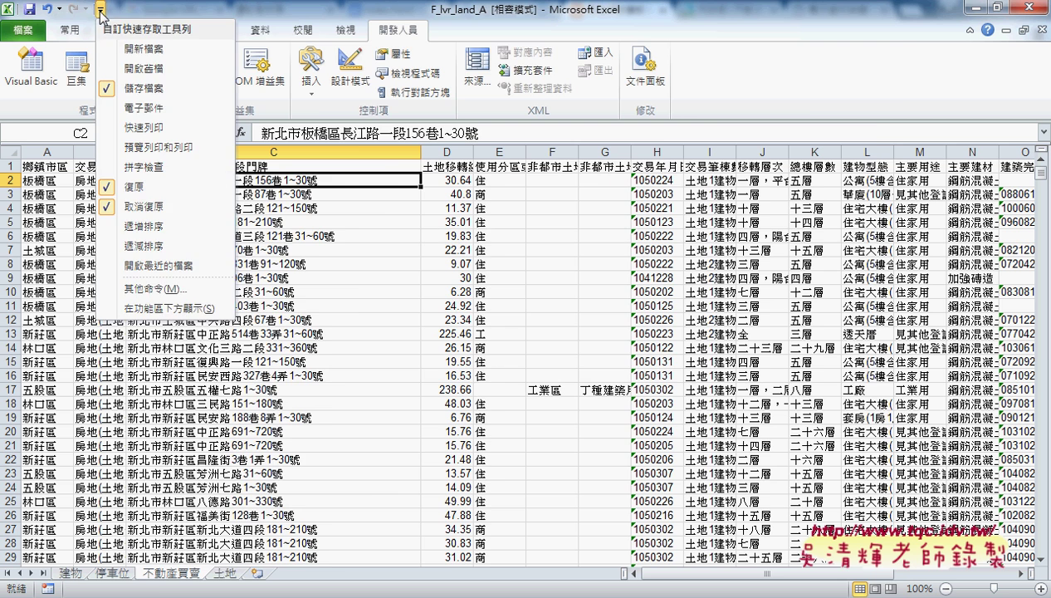
{"action": "left_click", "coordinate": [169, 290]}
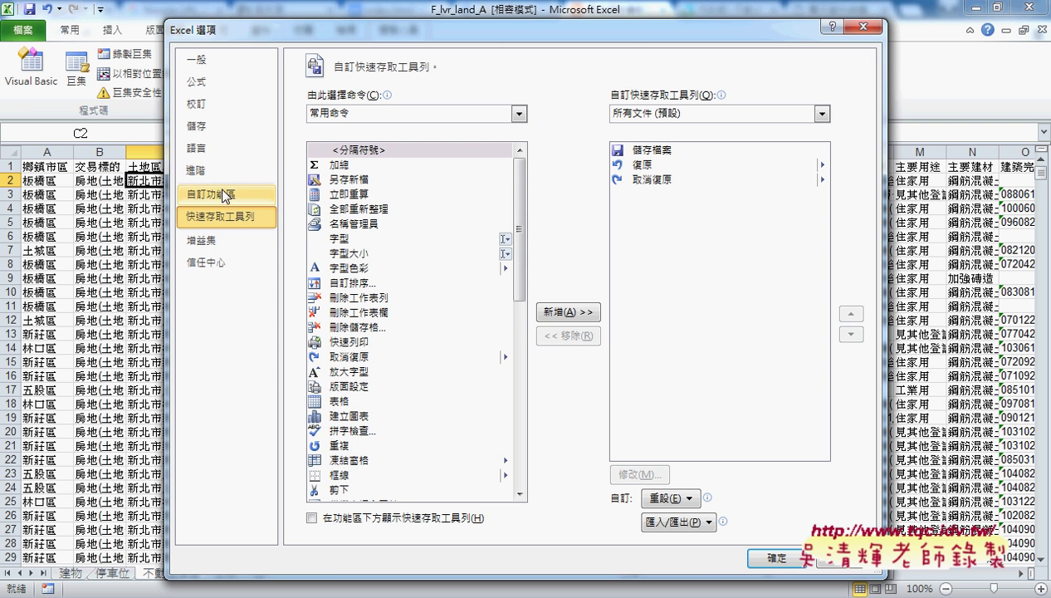
{"action": "left_click", "coordinate": [394, 109]}
{"action": "left_click", "coordinate": [384, 181]}
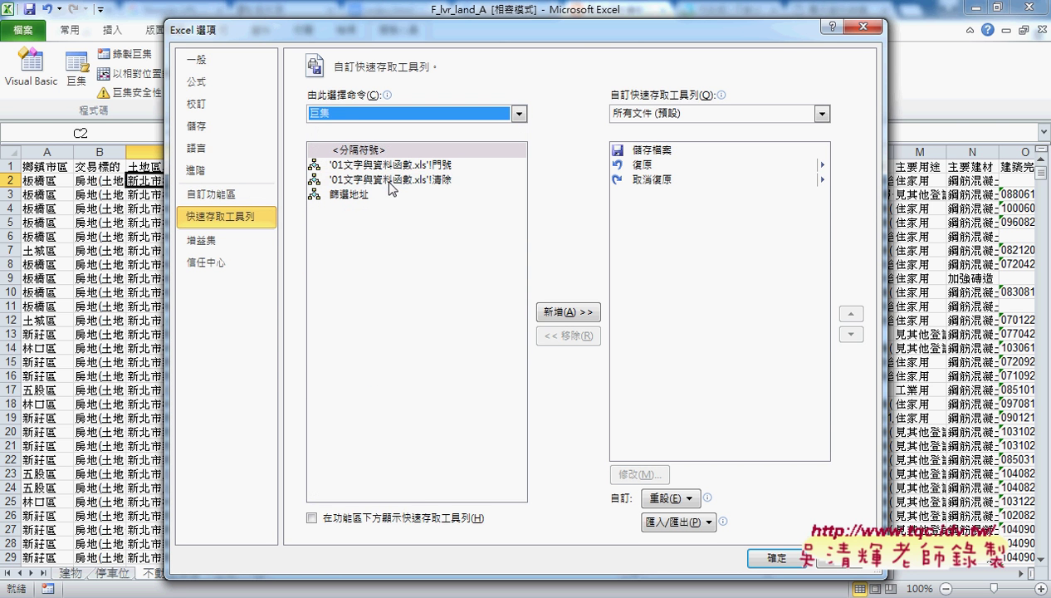
{"action": "left_click", "coordinate": [353, 197]}
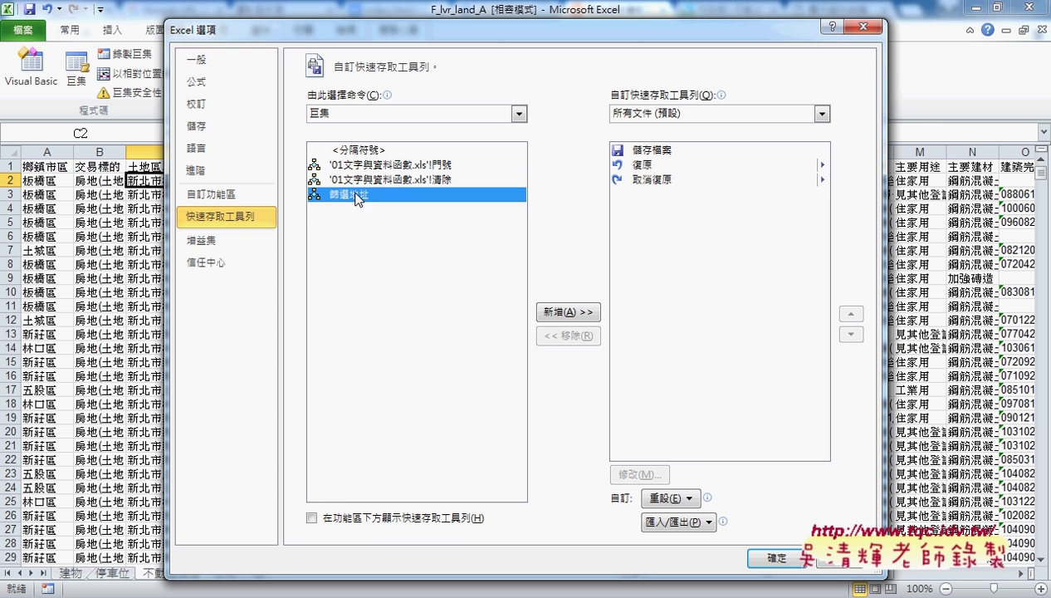
{"action": "left_click", "coordinate": [581, 313]}
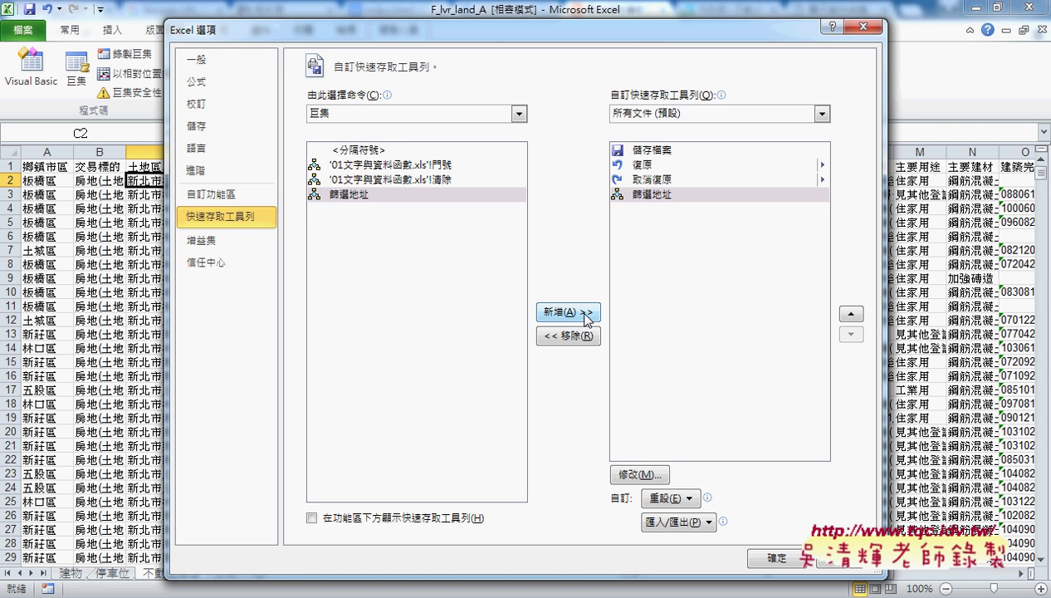
{"action": "left_click", "coordinate": [770, 556]}
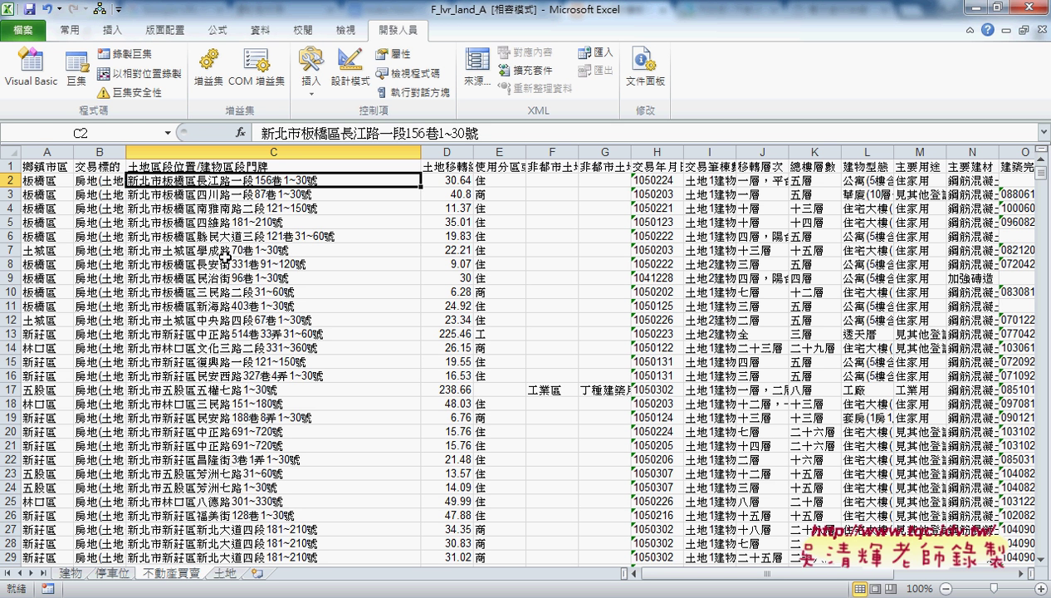
Select and copy the street name 民治街 from cell C9's address
{"action": "left_click", "coordinate": [225, 221]}
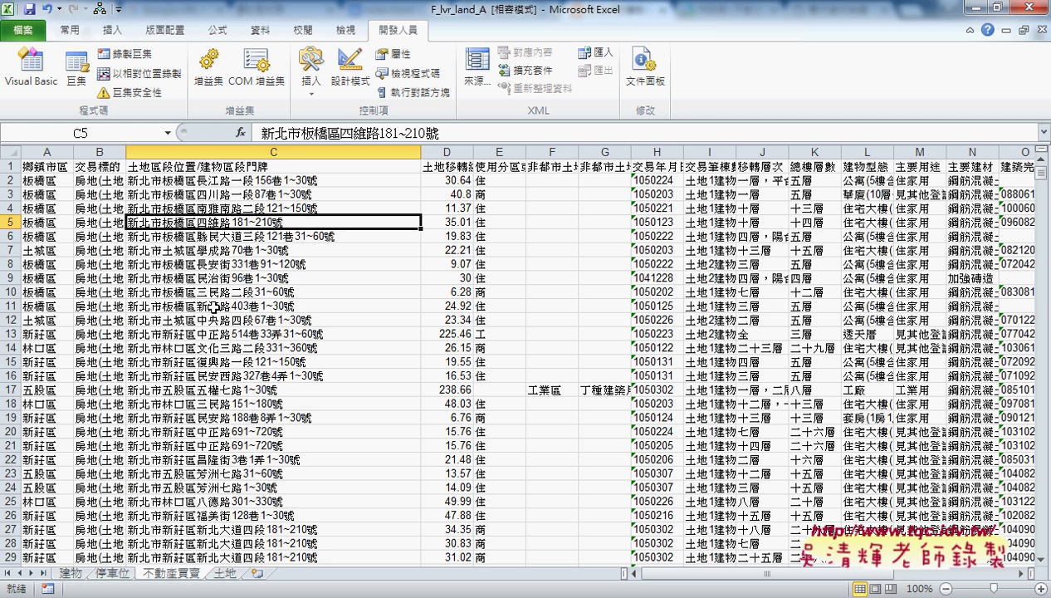
{"action": "double_click", "coordinate": [209, 278]}
{"action": "left_click_drag", "start_coordinate": [197, 277], "coordinate": [231, 276]}
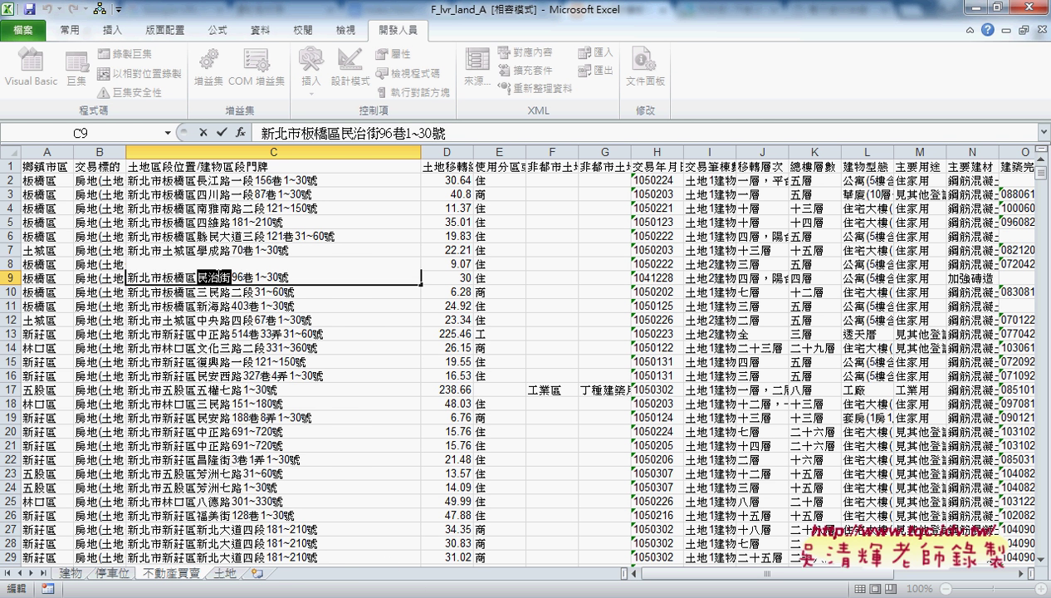
{"action": "left_click", "coordinate": [222, 336]}
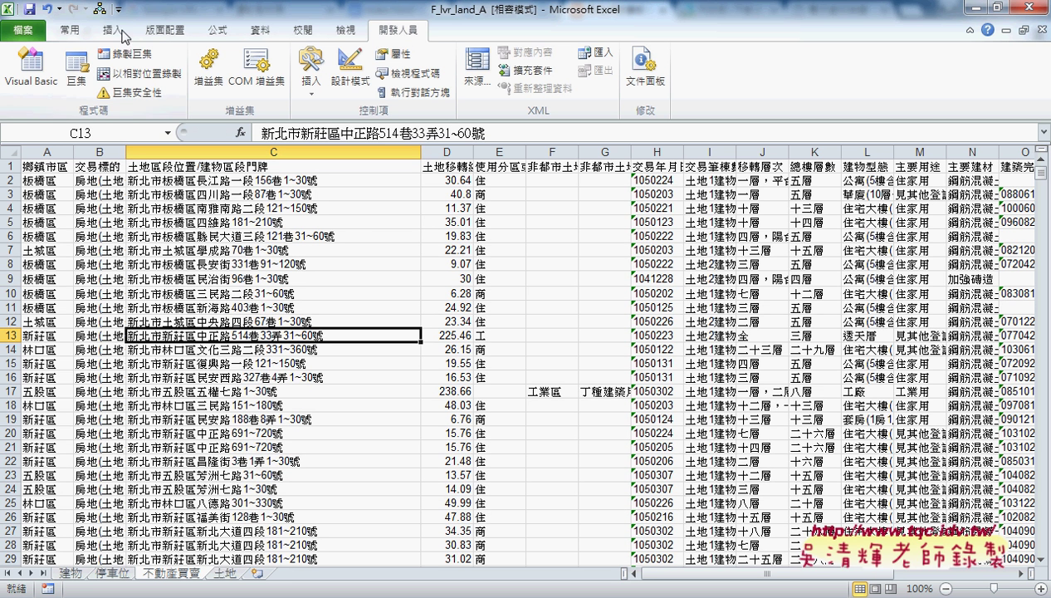
Run 篩選地址 from the Quick Access Toolbar and paste 民治街 into its keyword box
{"action": "left_click", "coordinate": [99, 10]}
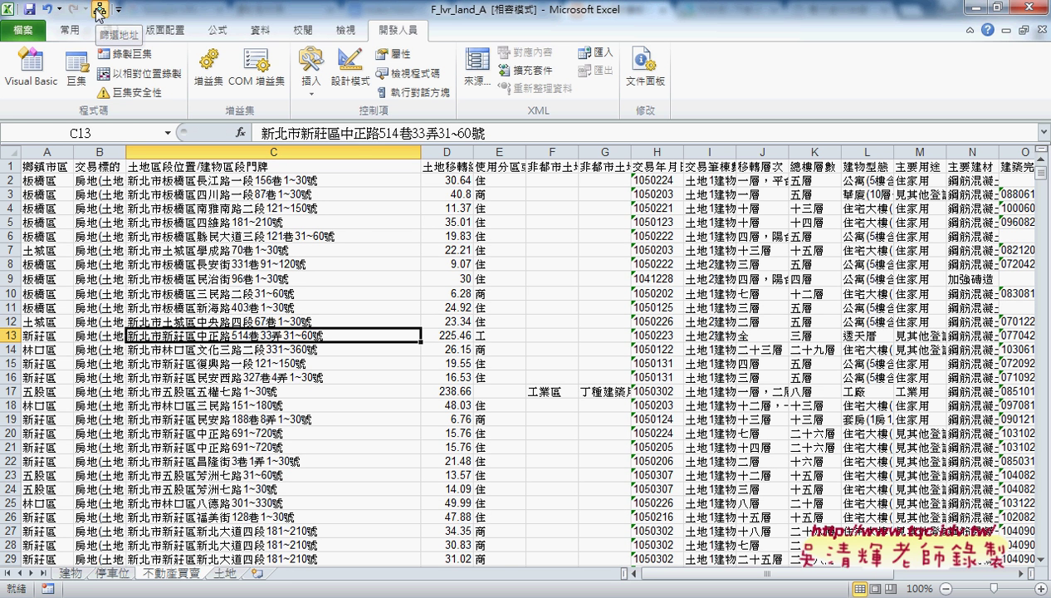
{"action": "right_click", "coordinate": [415, 261]}
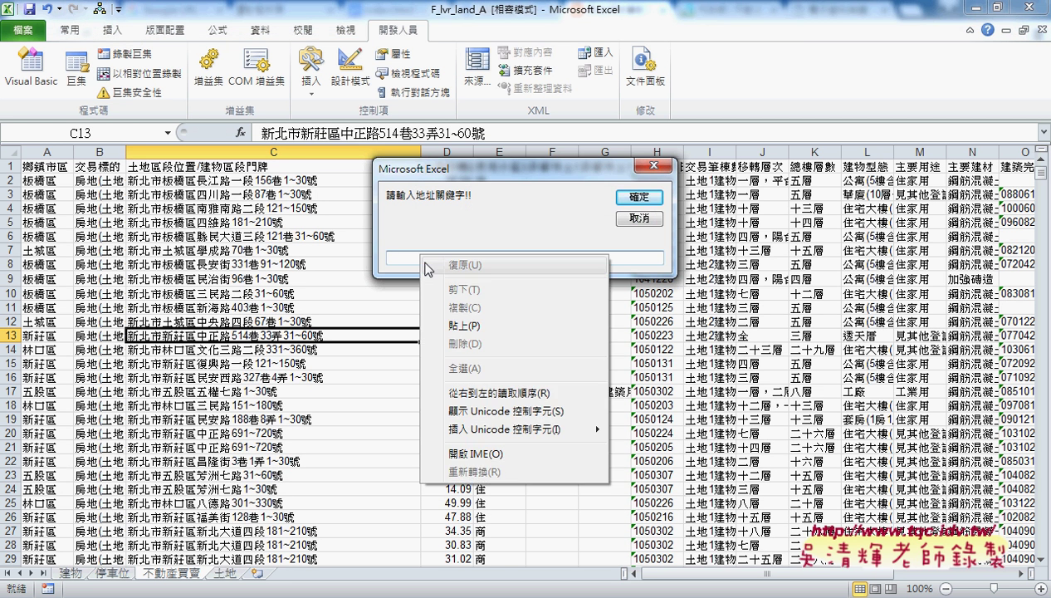
{"action": "left_click", "coordinate": [462, 328]}
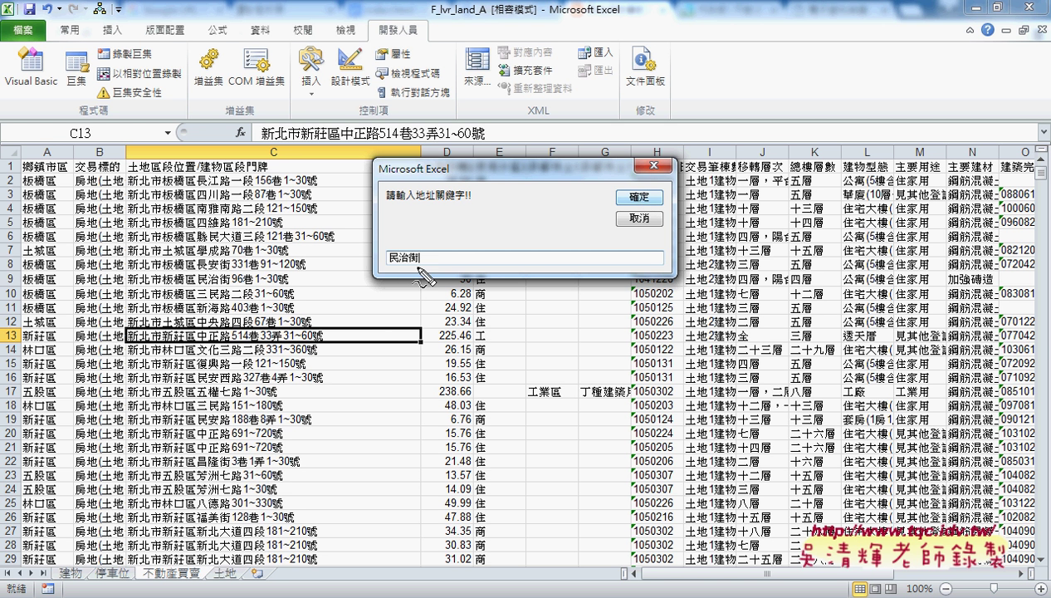
Annotate the keyword and column C on screen, then confirm 確定 to run the filter
{"action": "mouse_move", "coordinate": [420, 265]}
{"action": "left_mouse_down"}
{"action": "mouse_move", "coordinate": [387, 267]}
{"action": "mouse_move", "coordinate": [418, 267]}
{"action": "left_mouse_up"}
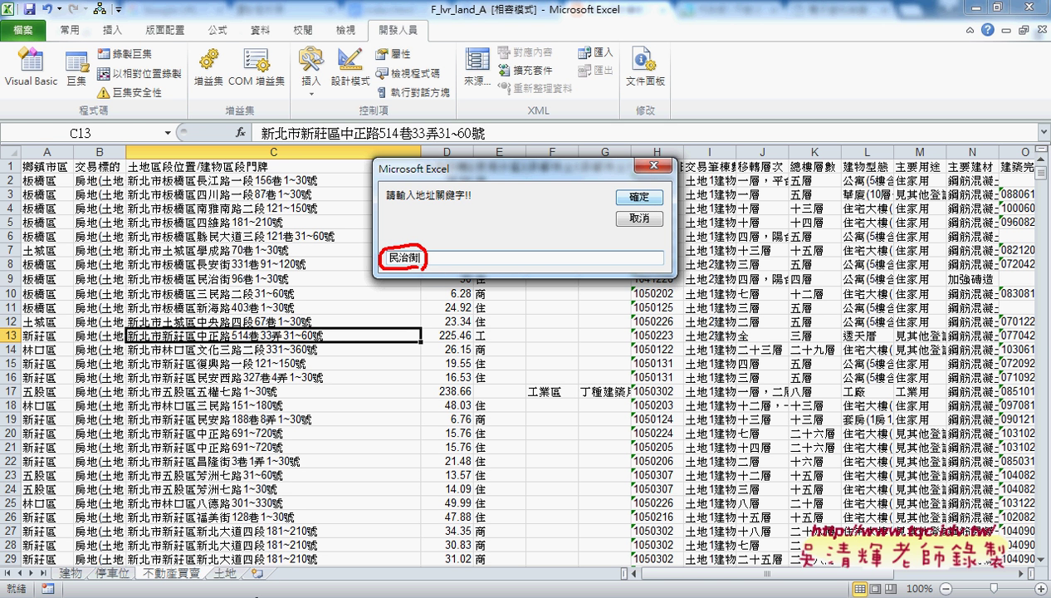
{"action": "left_click_drag", "start_coordinate": [253, 588], "coordinate": [267, 586]}
{"action": "mouse_move", "coordinate": [400, 281]}
{"action": "left_mouse_down"}
{"action": "mouse_move", "coordinate": [283, 551]}
{"action": "mouse_move", "coordinate": [288, 531]}
{"action": "left_mouse_up"}
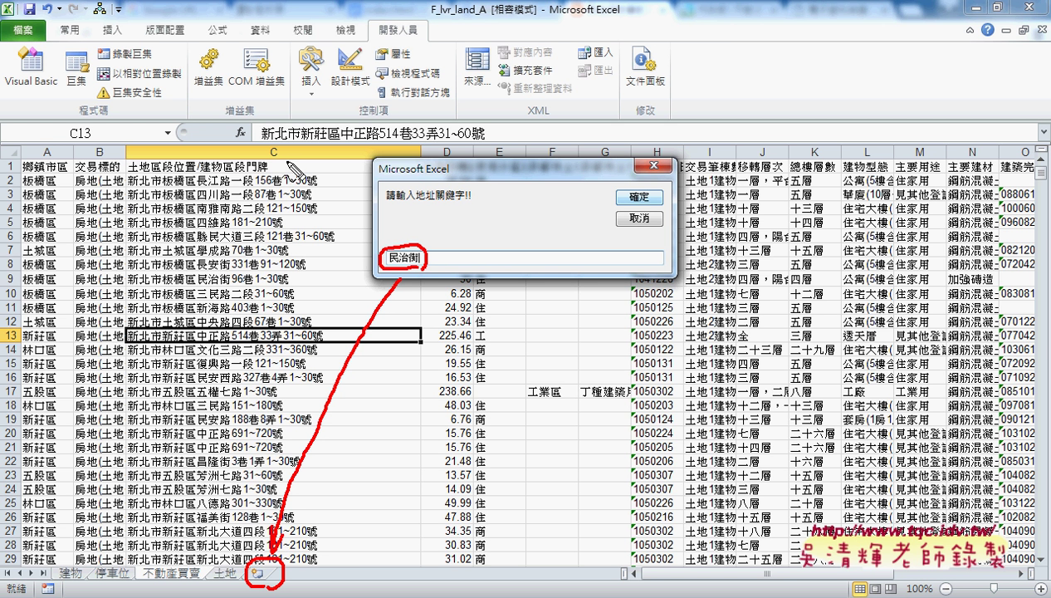
{"action": "mouse_move", "coordinate": [271, 164]}
{"action": "left_mouse_down"}
{"action": "mouse_move", "coordinate": [286, 161]}
{"action": "mouse_move", "coordinate": [278, 229]}
{"action": "left_mouse_up"}
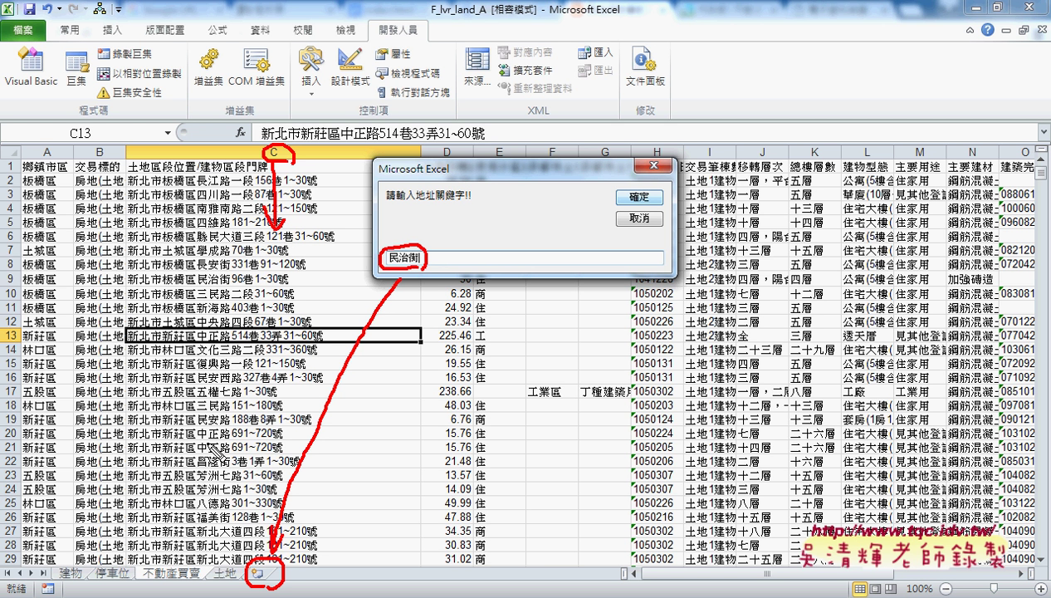
{"action": "mouse_move", "coordinate": [197, 271]}
{"action": "left_mouse_down"}
{"action": "mouse_move", "coordinate": [198, 293]}
{"action": "mouse_move", "coordinate": [233, 288]}
{"action": "left_mouse_up"}
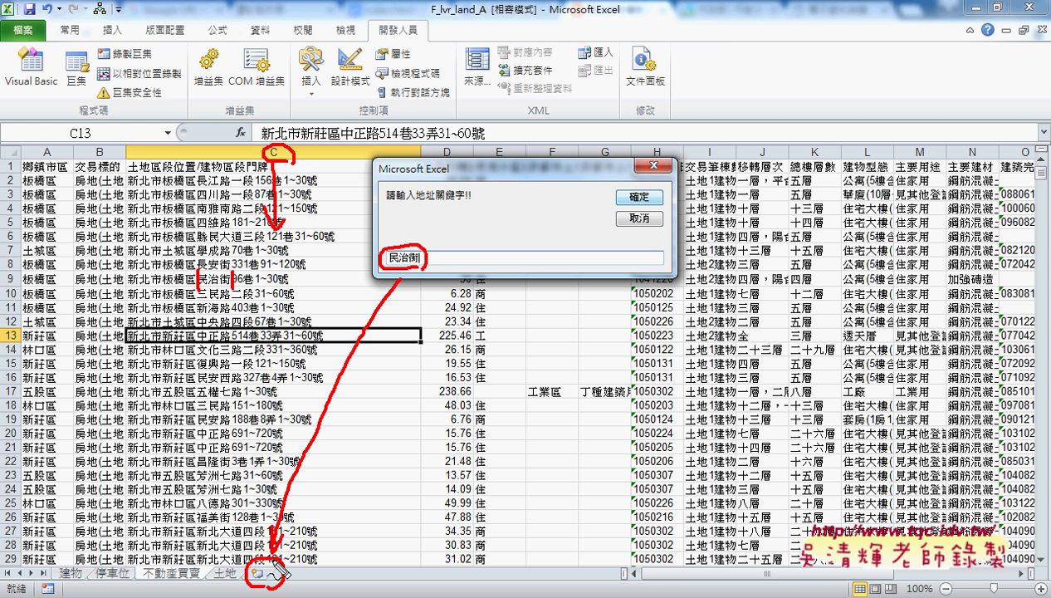
{"action": "key", "text": "Escape"}
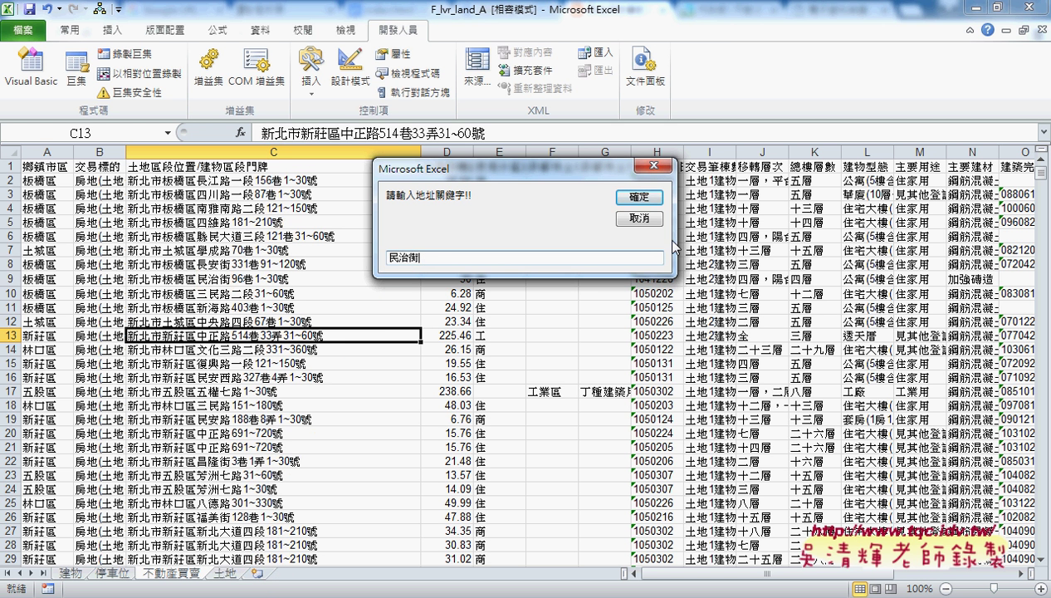
{"action": "left_click", "coordinate": [651, 197]}
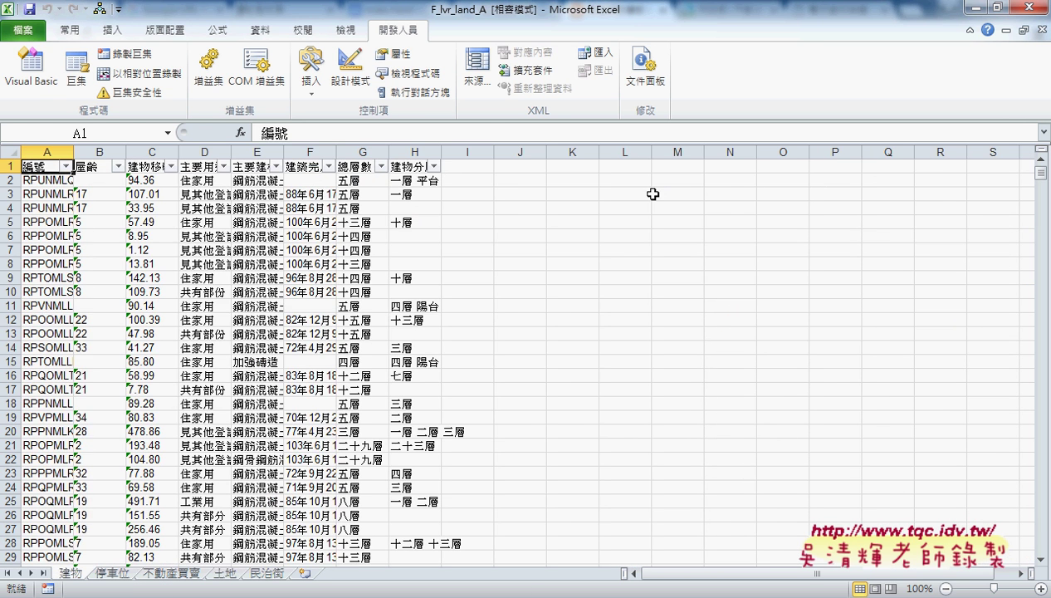
Review the three records on the new 民治街 sheet, then revisit the blog code and the VBA editor
{"action": "left_click", "coordinate": [276, 575]}
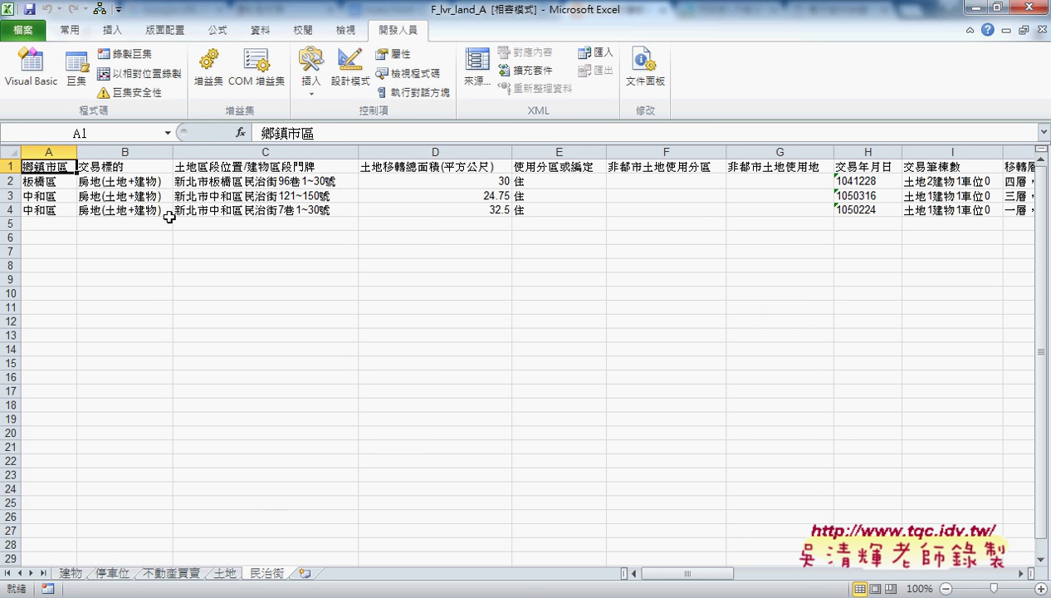
{"action": "left_click", "coordinate": [119, 180]}
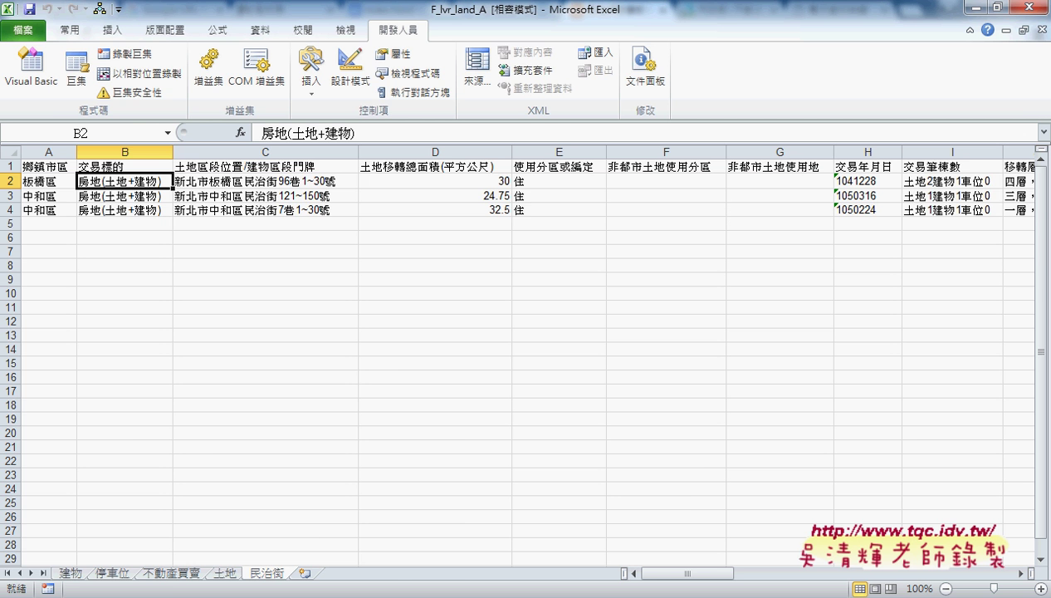
{"action": "key", "text": "alt+Tab"}
{"action": "scroll", "coordinate": [827, 263], "scroll_direction": "up", "scroll_amount": 1}
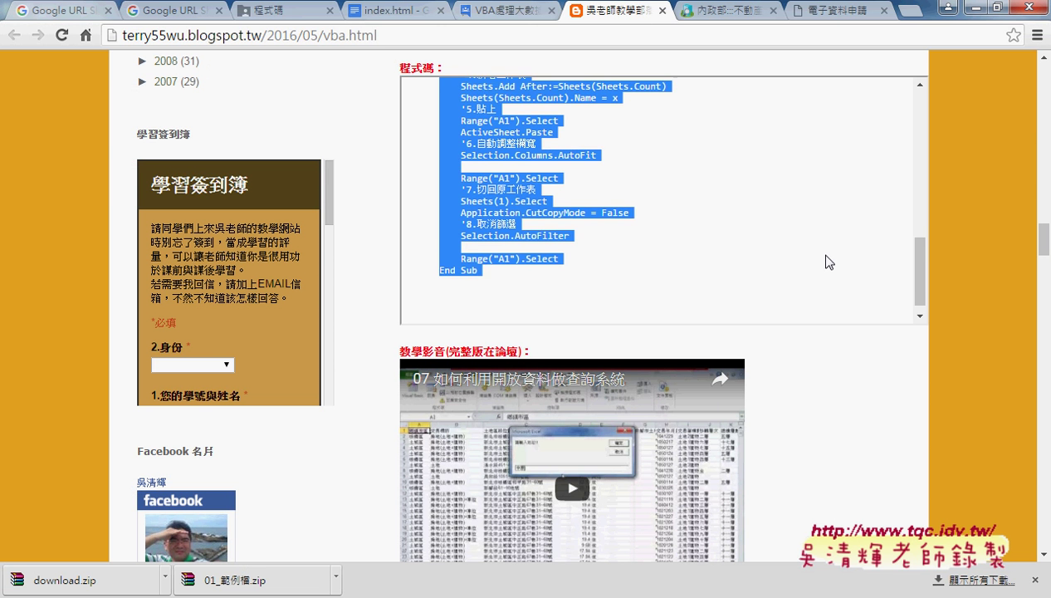
{"action": "scroll", "coordinate": [826, 263], "scroll_direction": "up", "scroll_amount": 2}
{"action": "scroll", "coordinate": [826, 263], "scroll_direction": "up", "scroll_amount": 2}
{"action": "scroll", "coordinate": [827, 262], "scroll_direction": "up", "scroll_amount": 2}
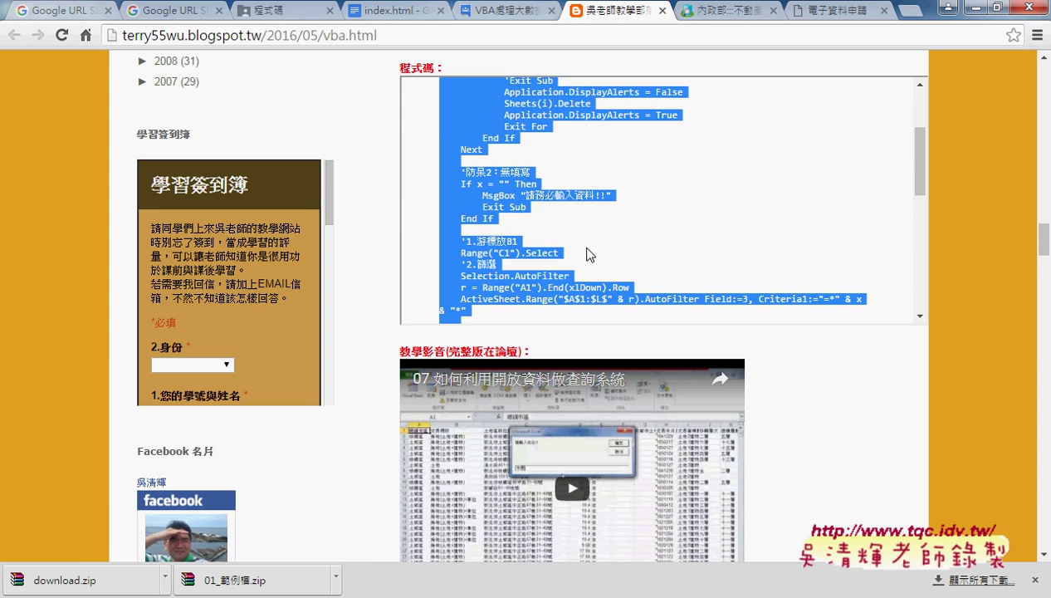
{"action": "mouse_move", "coordinate": [315, 578]}
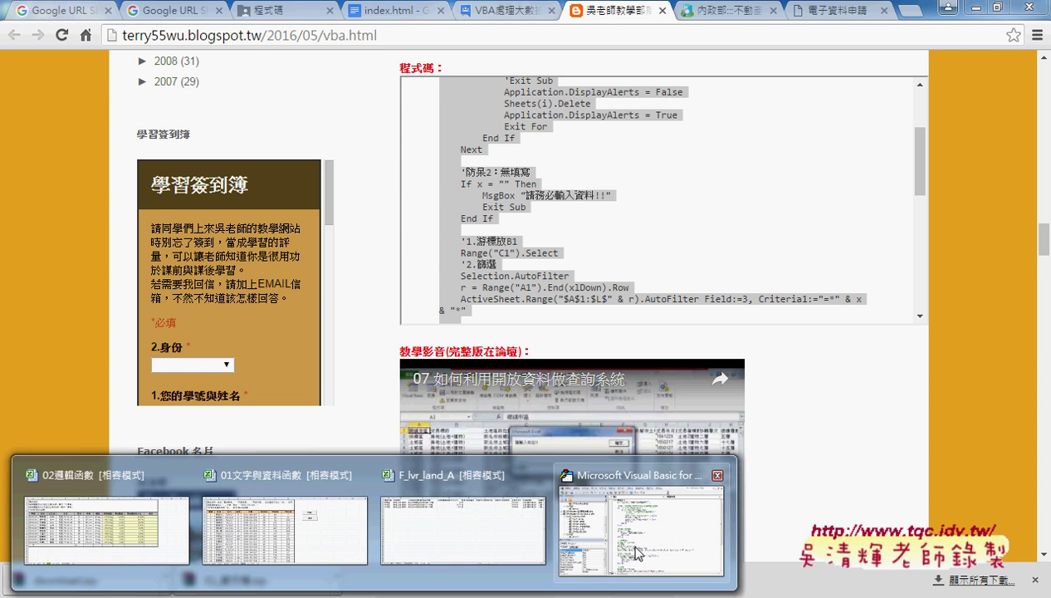
{"action": "left_click", "coordinate": [633, 546]}
Maximize the VBA editor, look through the 篩選地址 code, then close the editor
{"action": "double_click", "coordinate": [573, 105]}
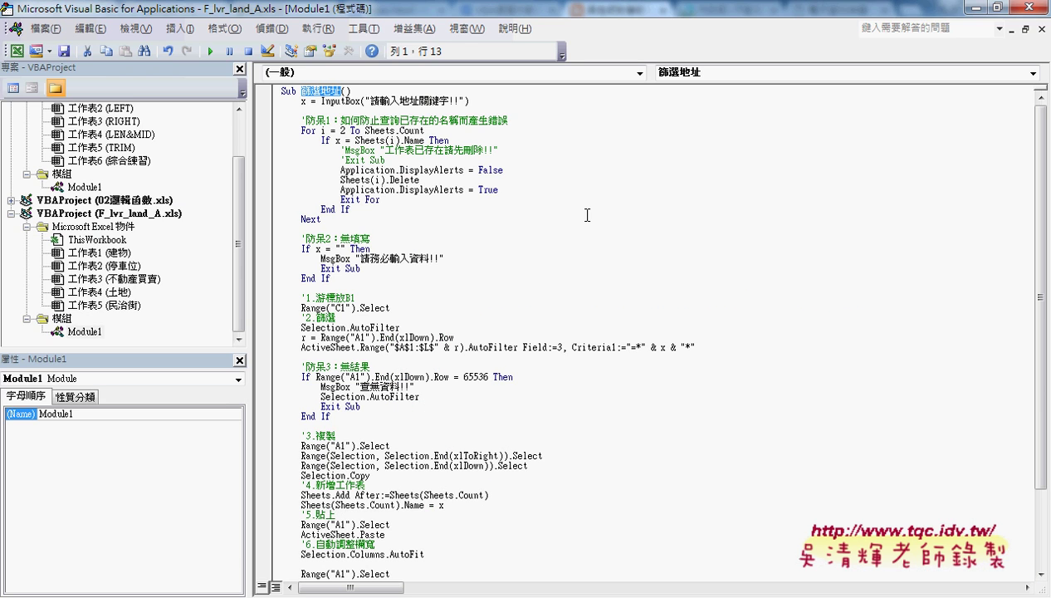
{"action": "left_click", "coordinate": [534, 240]}
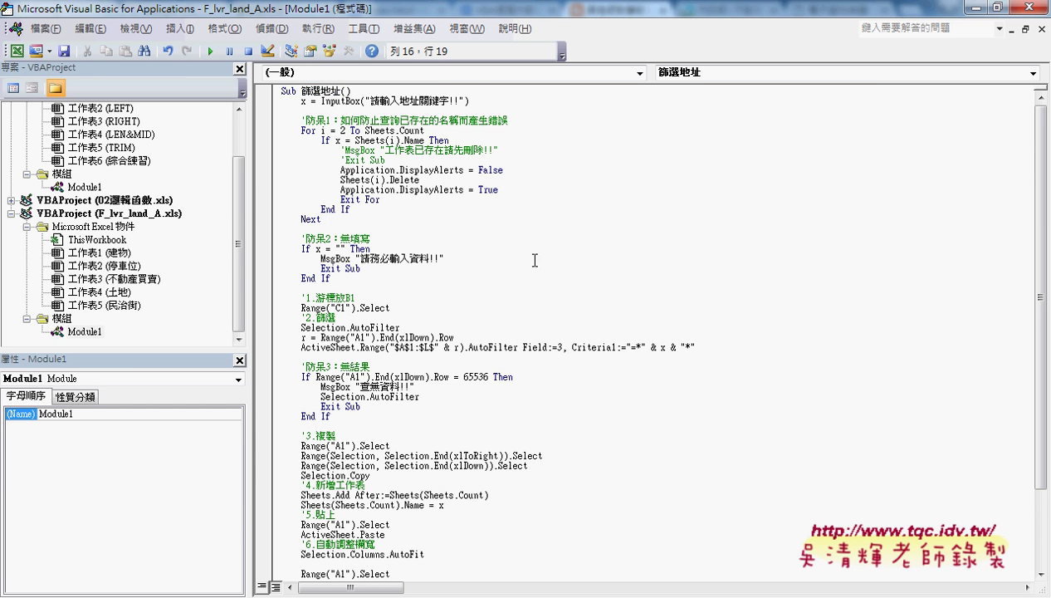
{"action": "scroll", "coordinate": [541, 309], "scroll_direction": "down", "scroll_amount": 1}
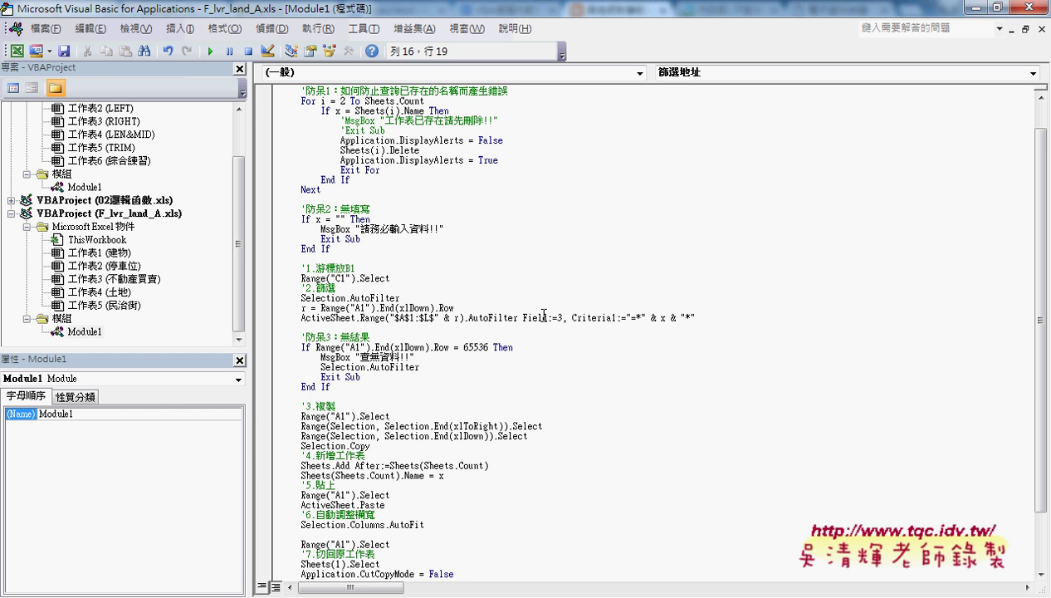
{"action": "scroll", "coordinate": [544, 316], "scroll_direction": "up", "scroll_amount": 1}
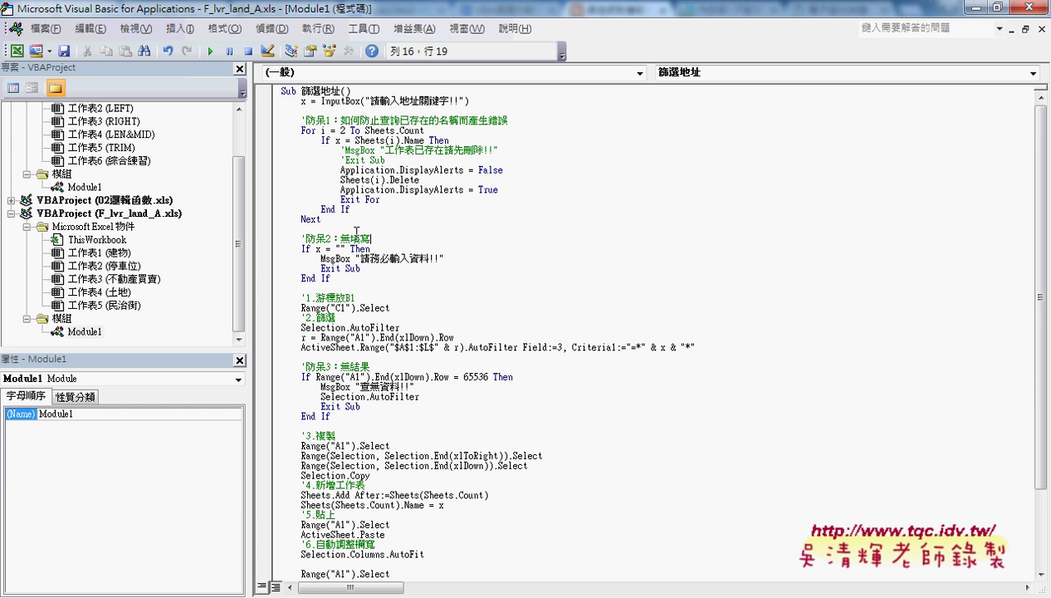
{"action": "left_click", "coordinate": [1033, 7]}
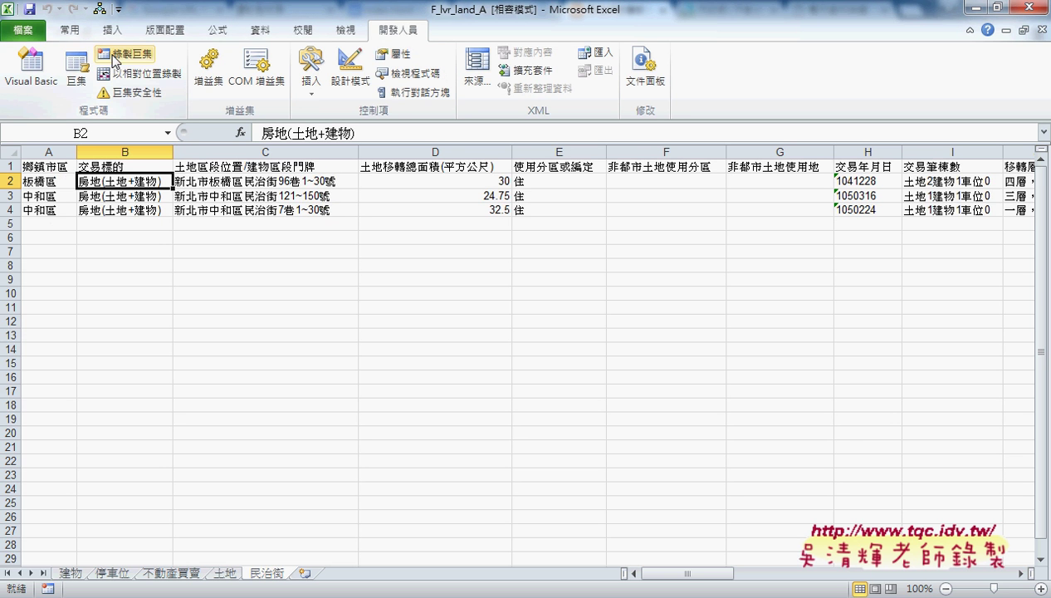
Point out Record Macro on the Developer tab, then return to the blog post showing the 篩選地址 macro code
{"action": "left_click", "coordinate": [120, 62]}
{"action": "mouse_move", "coordinate": [152, 60]}
{"action": "left_mouse_down"}
{"action": "mouse_move", "coordinate": [98, 45]}
{"action": "mouse_move", "coordinate": [162, 61]}
{"action": "left_mouse_up"}
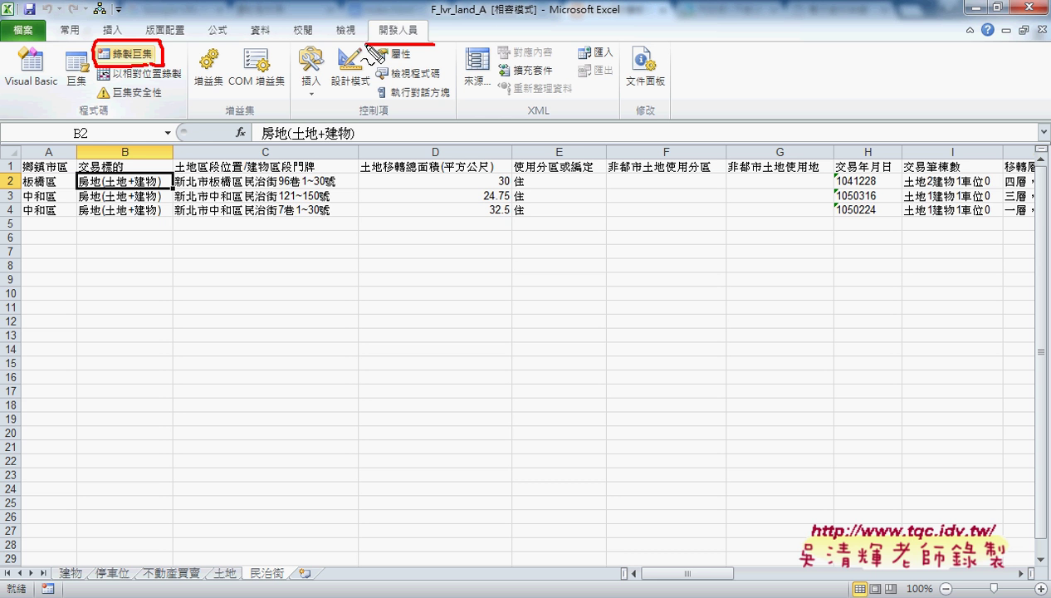
{"action": "mouse_move", "coordinate": [365, 39]}
{"action": "left_mouse_down"}
{"action": "mouse_move", "coordinate": [419, 24]}
{"action": "mouse_move", "coordinate": [366, 41]}
{"action": "mouse_move", "coordinate": [170, 52]}
{"action": "mouse_move", "coordinate": [180, 59]}
{"action": "left_mouse_up"}
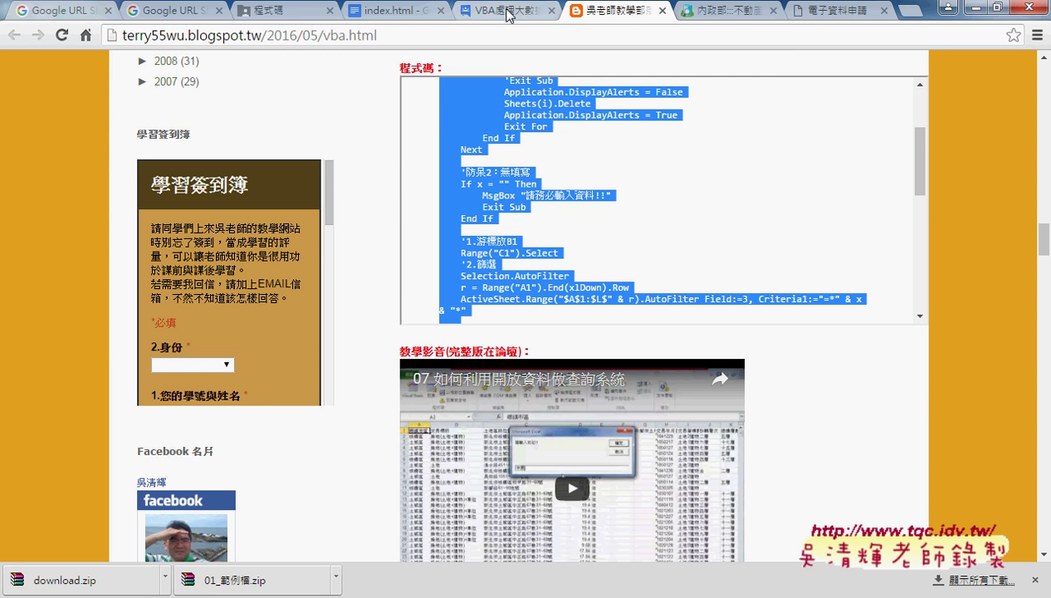
Open the VBA處理大數據政府開放與快速做出查詢系統 forum topic, then move to the shared 程式碼 Drive folder
{"action": "left_click", "coordinate": [510, 12]}
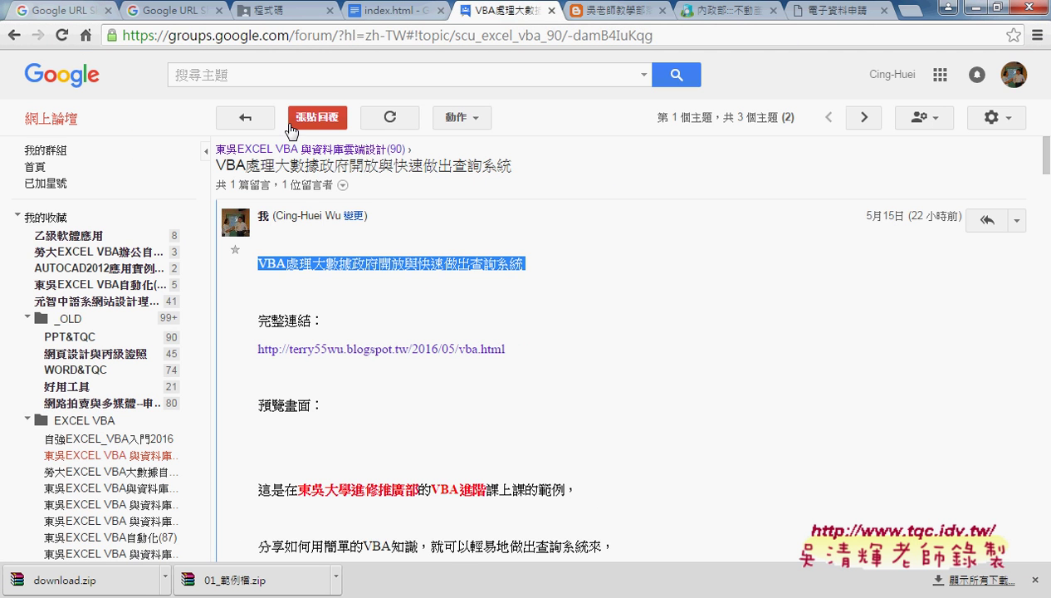
{"action": "left_click", "coordinate": [92, 457]}
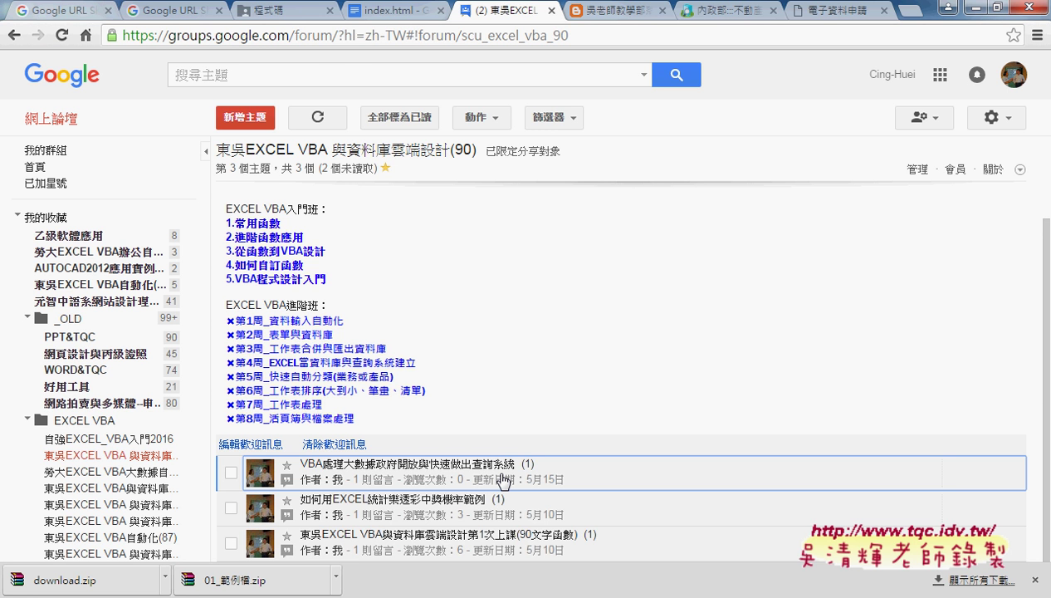
{"action": "left_click", "coordinate": [501, 480]}
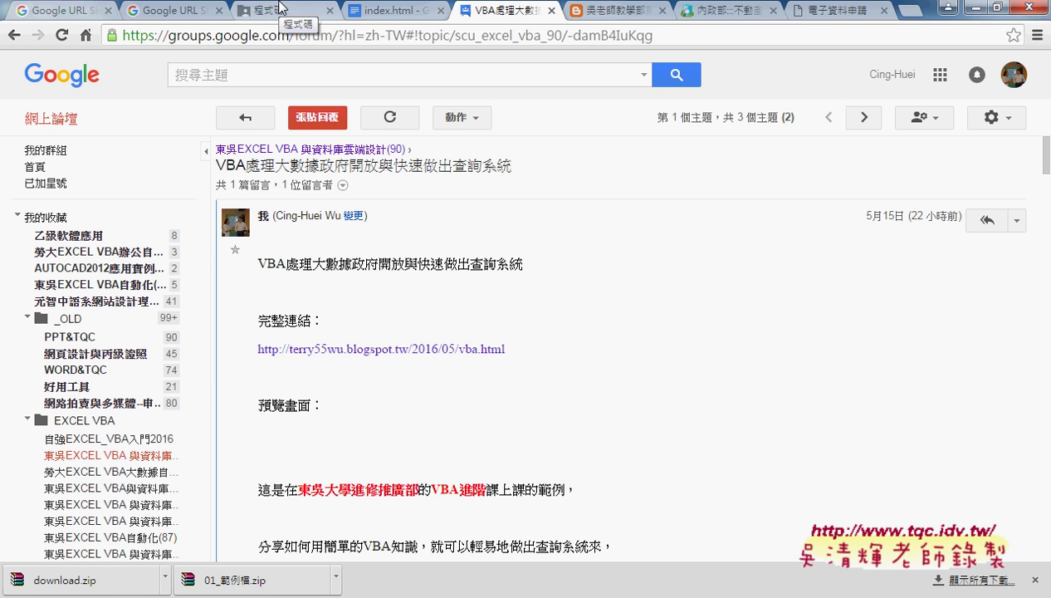
{"action": "left_click", "coordinate": [281, 8]}
Close the index.html preview and select the 01文字與資料函數 workbook in the 範例檔 folder
{"action": "left_click", "coordinate": [1015, 69]}
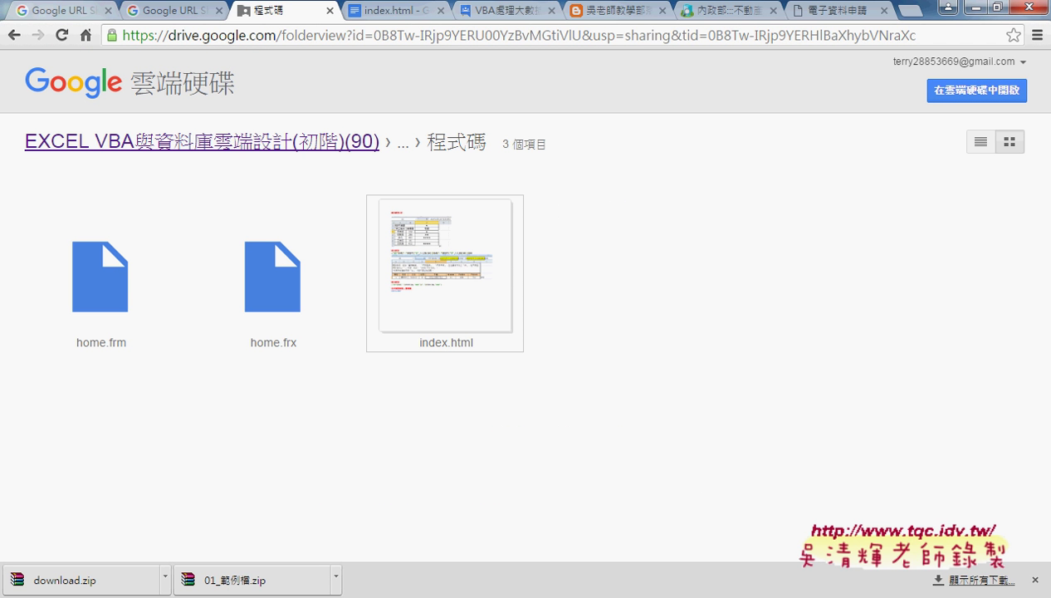
{"action": "left_click", "coordinate": [118, 540]}
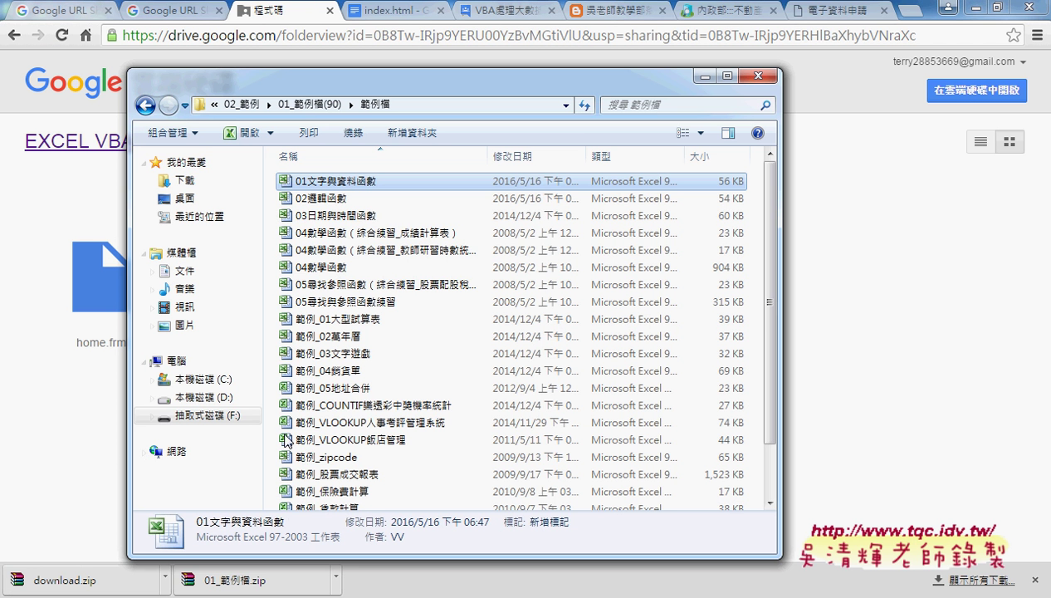
{"action": "left_click", "coordinate": [335, 201]}
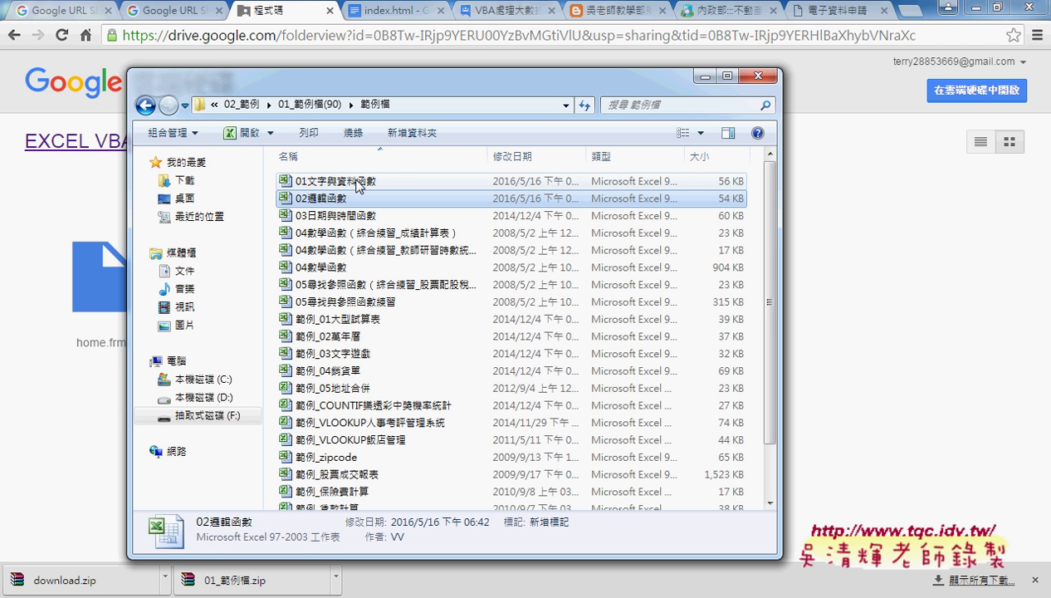
{"action": "left_click", "coordinate": [359, 182]}
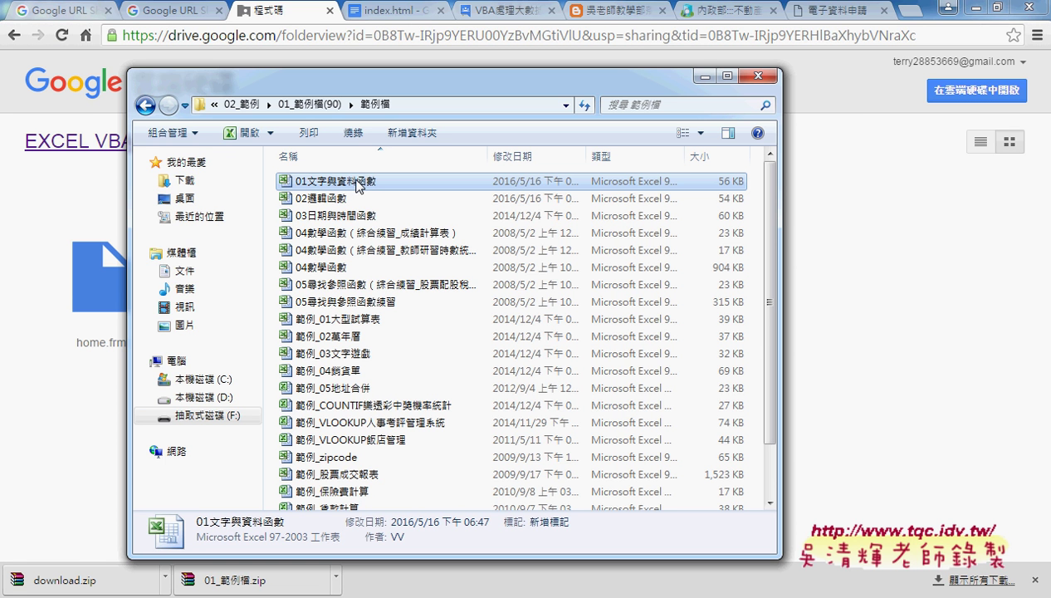
Review the index.html VBA code in Docs, then return to the VBA forum topic
{"action": "left_click", "coordinate": [390, 10]}
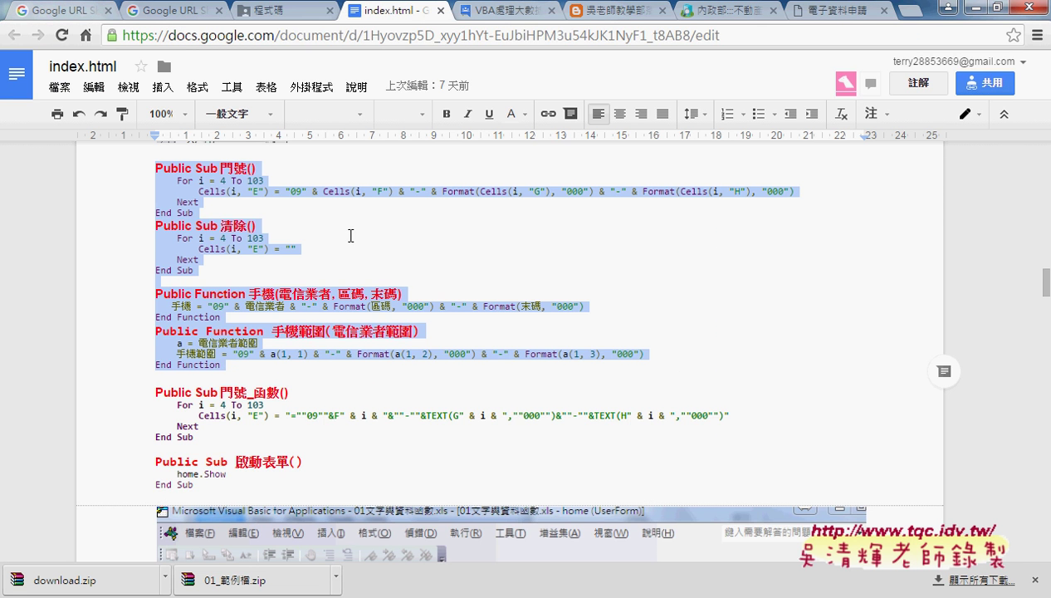
{"action": "scroll", "coordinate": [351, 236], "scroll_direction": "up", "scroll_amount": 3}
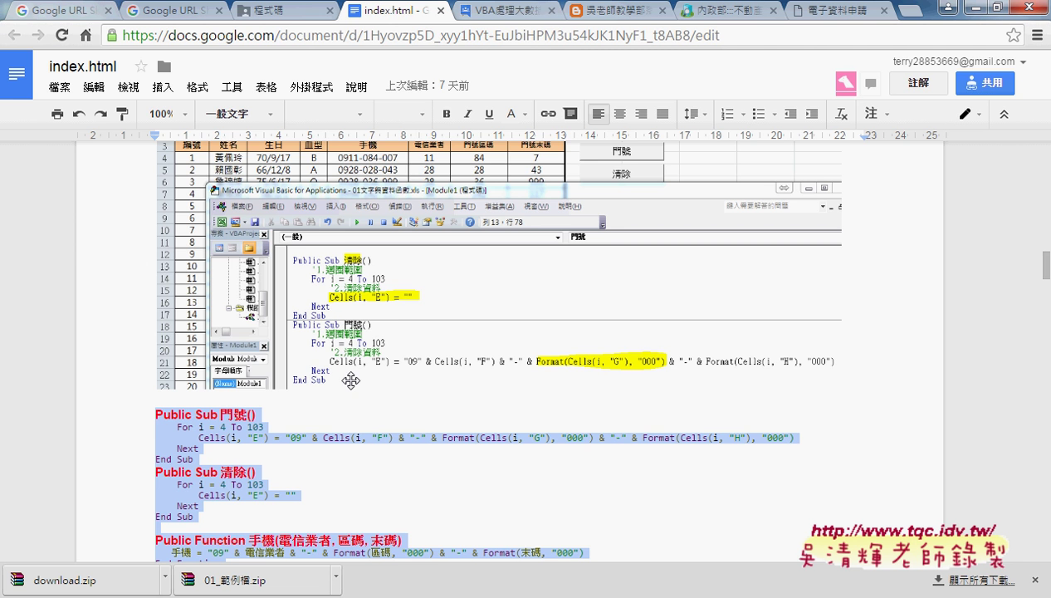
{"action": "left_click", "coordinate": [513, 12]}
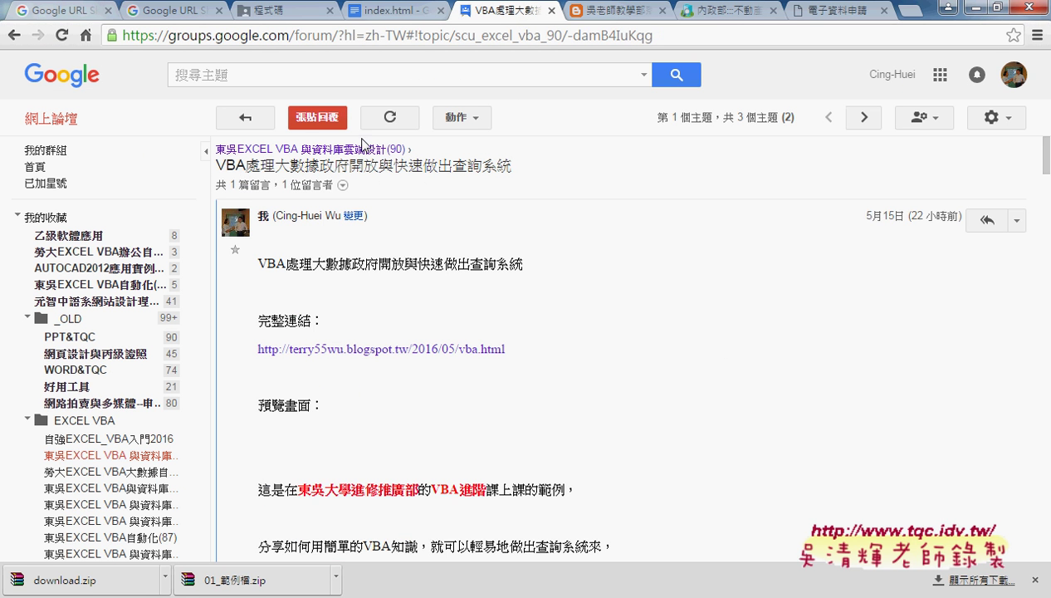
Open the 第1次上課 text-functions topic and follow its 完整影音 link to the YouTube playlist
{"action": "left_click", "coordinate": [14, 35]}
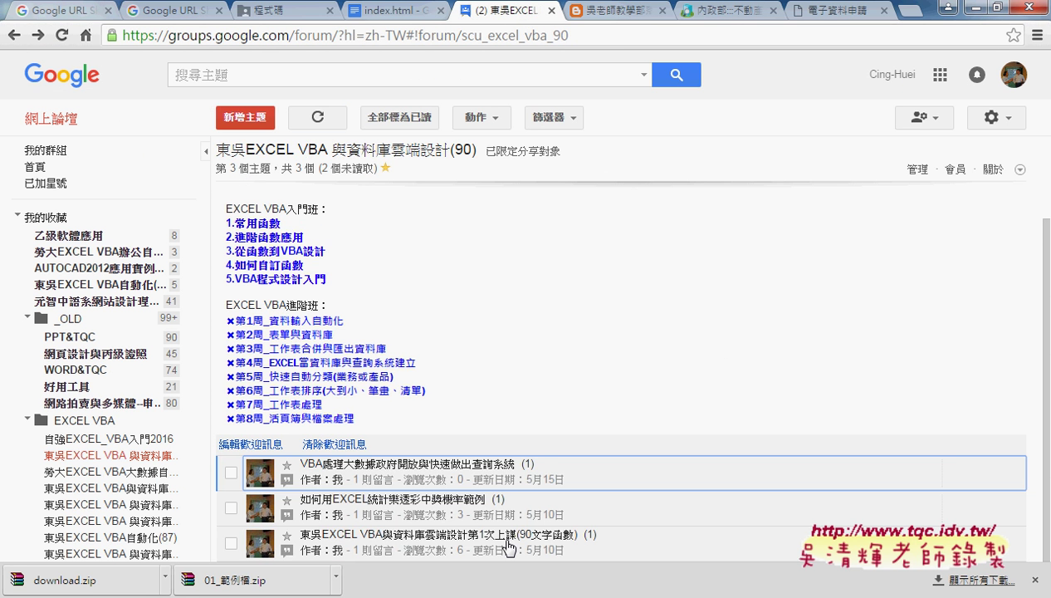
{"action": "left_click", "coordinate": [507, 541]}
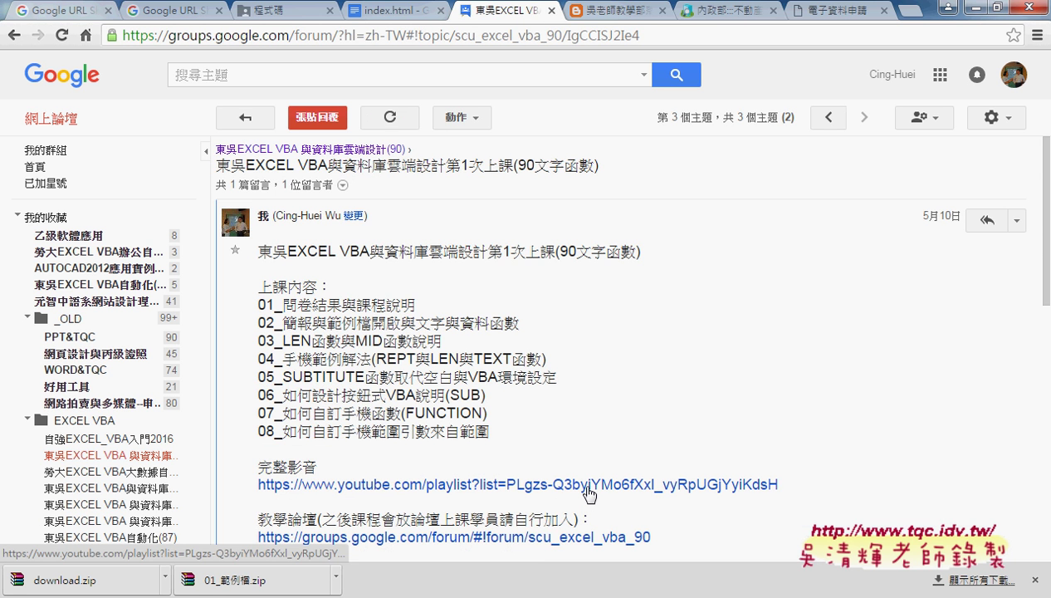
{"action": "left_click_drag", "start_coordinate": [257, 467], "coordinate": [334, 467]}
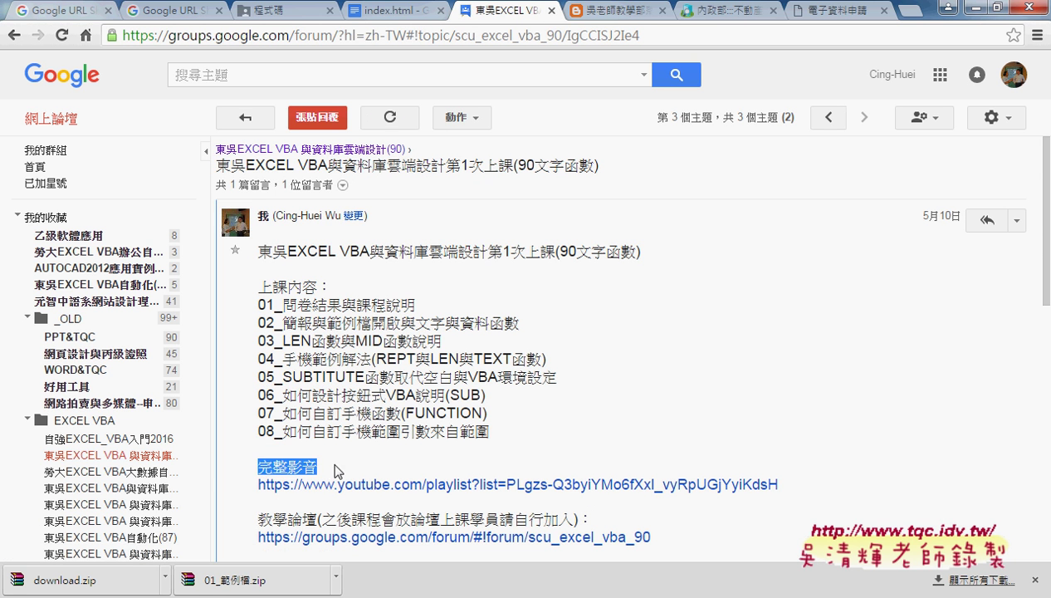
{"action": "left_click", "coordinate": [410, 493]}
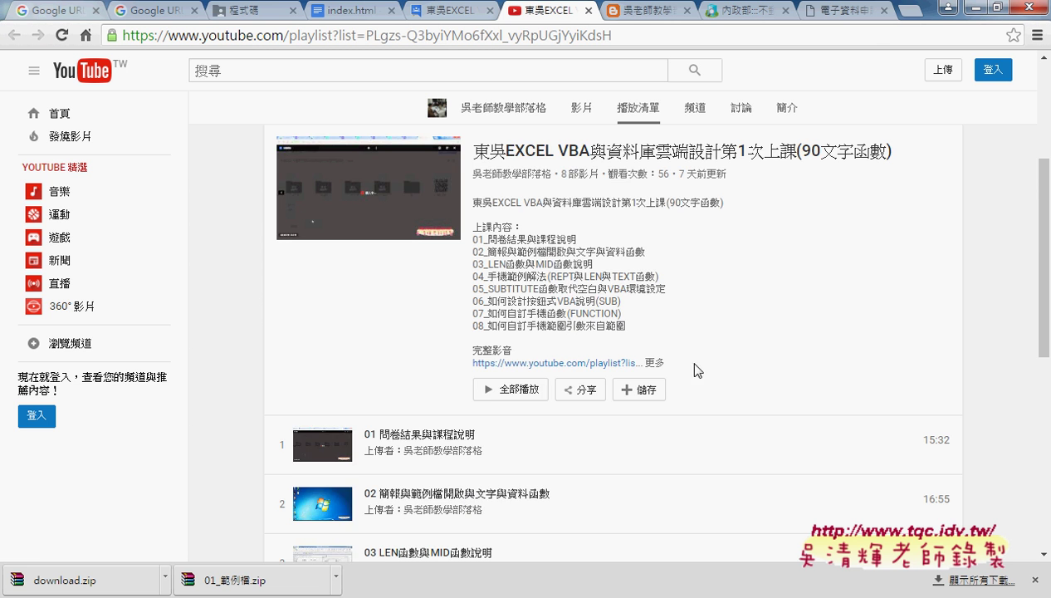
Browse the eight-video playlist, highlight its view count, then show goo.gl/8rmexn click statistics
{"action": "scroll", "coordinate": [692, 370], "scroll_direction": "down", "scroll_amount": 2}
{"action": "scroll", "coordinate": [692, 381], "scroll_direction": "down", "scroll_amount": 1}
{"action": "scroll", "coordinate": [481, 352], "scroll_direction": "down", "scroll_amount": 3}
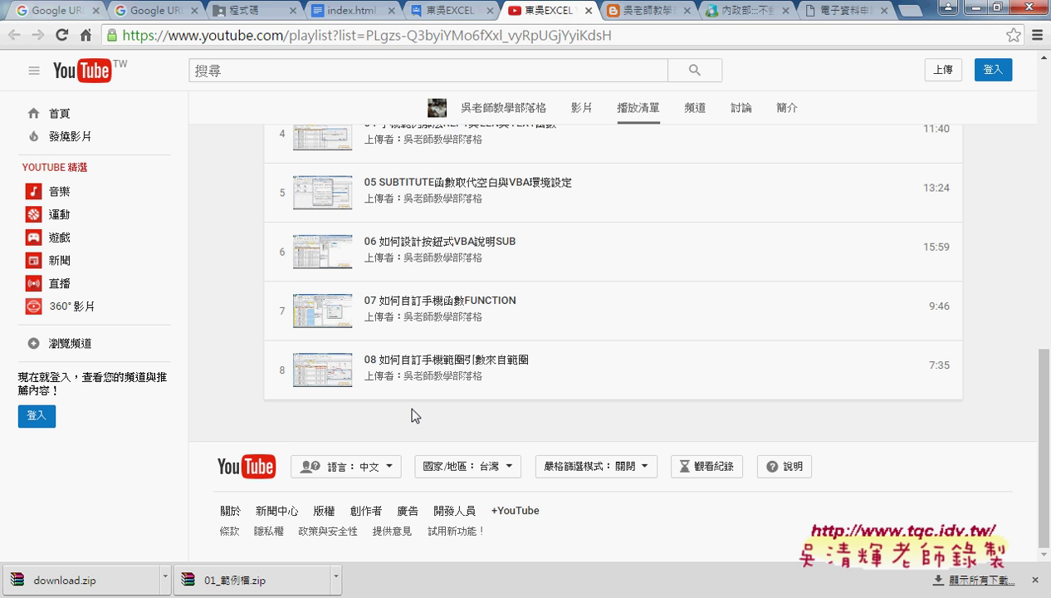
{"action": "scroll", "coordinate": [413, 413], "scroll_direction": "up", "scroll_amount": 2}
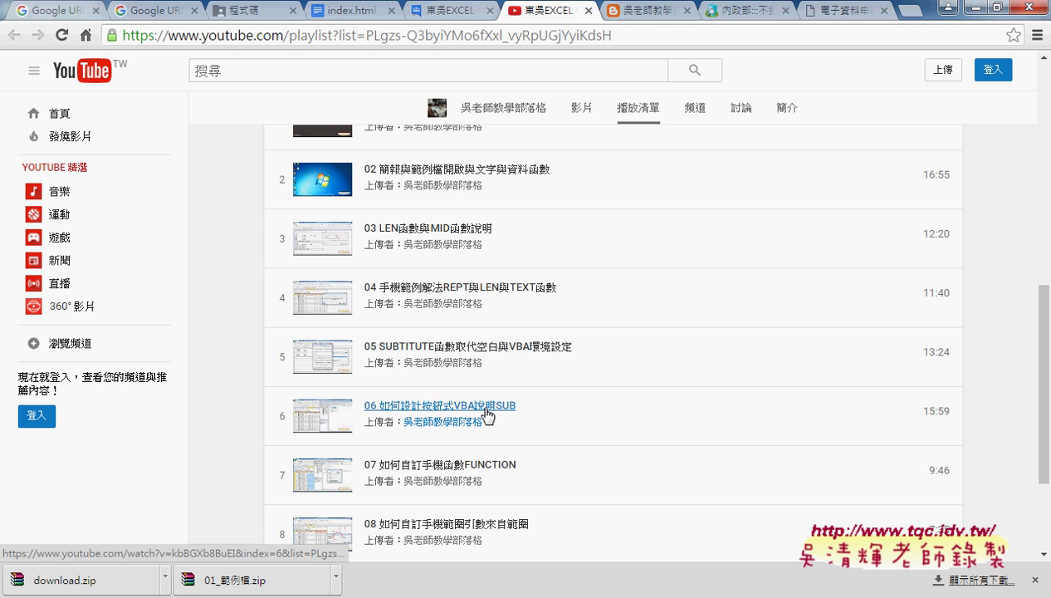
{"action": "scroll", "coordinate": [486, 415], "scroll_direction": "up", "scroll_amount": 2}
{"action": "scroll", "coordinate": [498, 399], "scroll_direction": "up", "scroll_amount": 1}
{"action": "scroll", "coordinate": [540, 390], "scroll_direction": "up", "scroll_amount": 2}
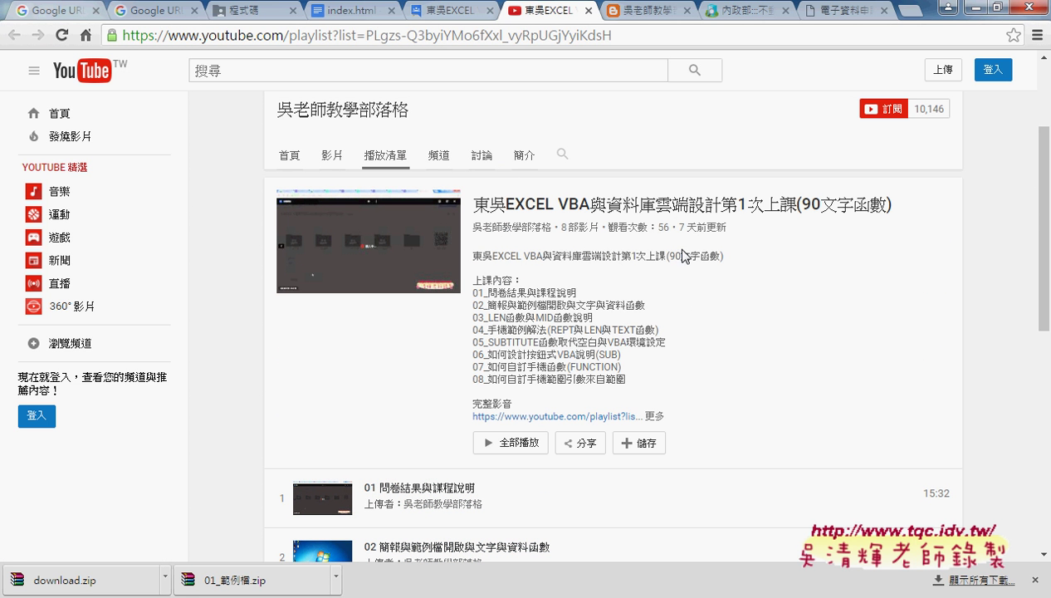
{"action": "left_click_drag", "start_coordinate": [607, 227], "coordinate": [669, 227]}
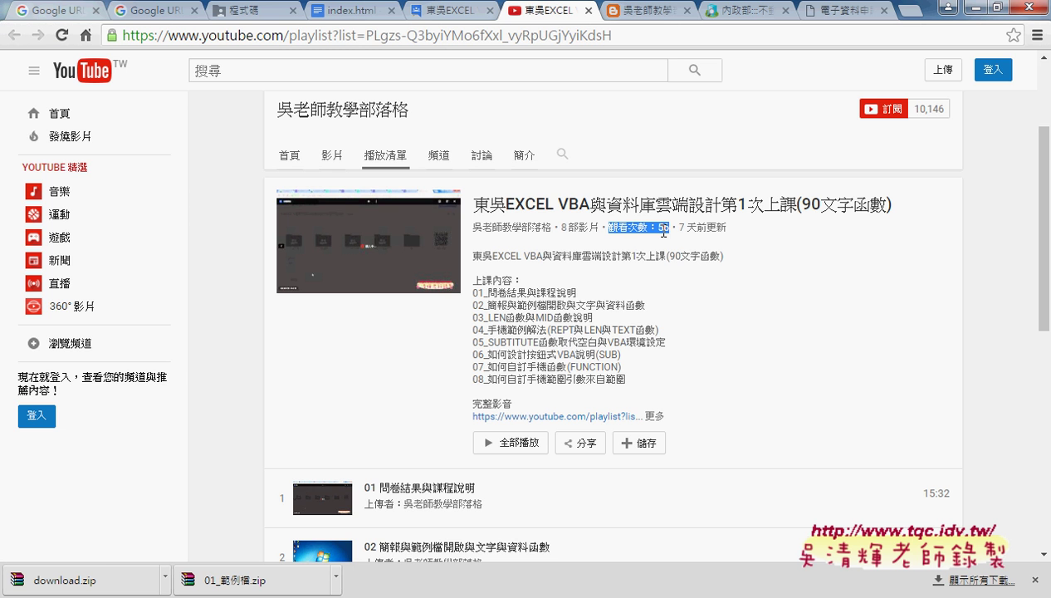
{"action": "left_click", "coordinate": [166, 15]}
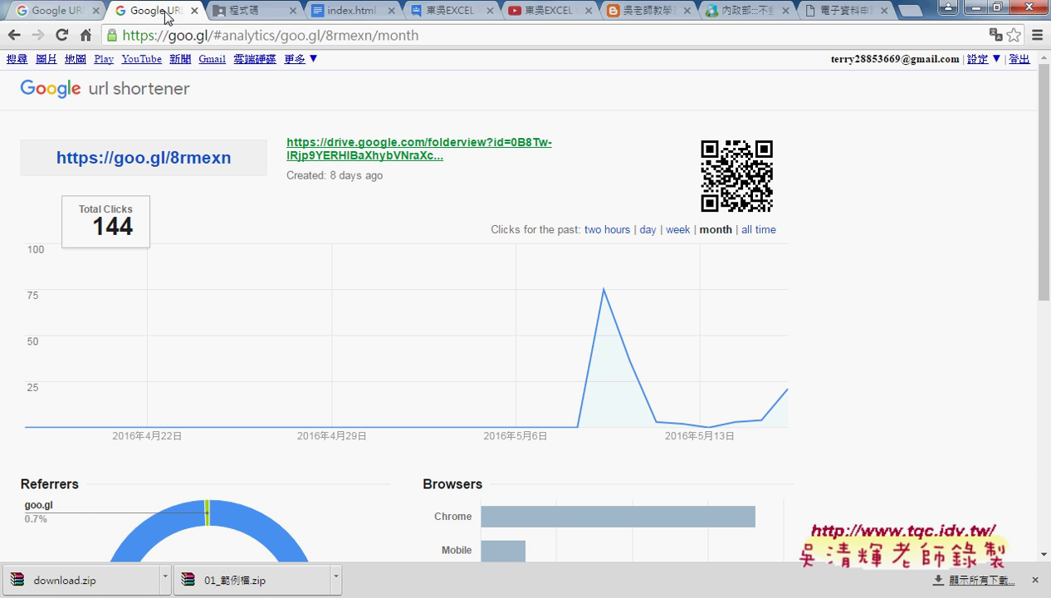